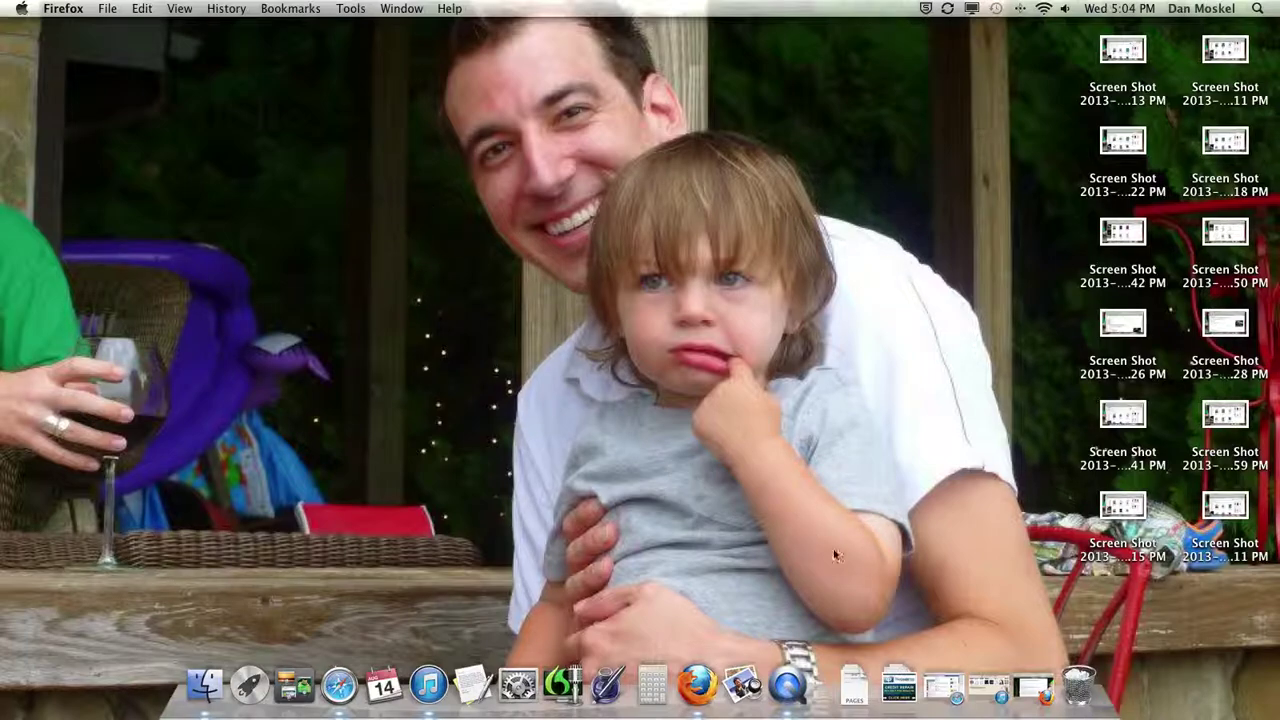
Restore Firefox, glance at the Credit Help site and display ad examples, then reach the AdSense new ad unit form.
{"action": "left_click", "coordinate": [1031, 685]}
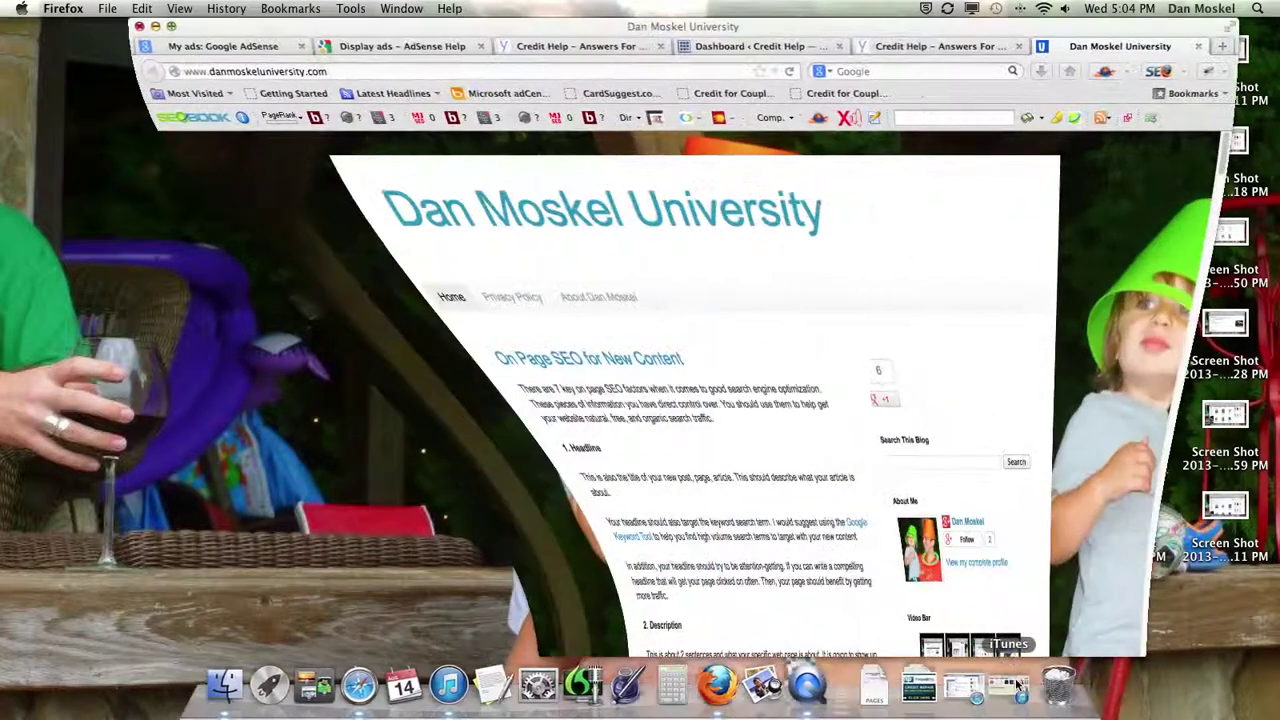
{"action": "left_click", "coordinate": [610, 47]}
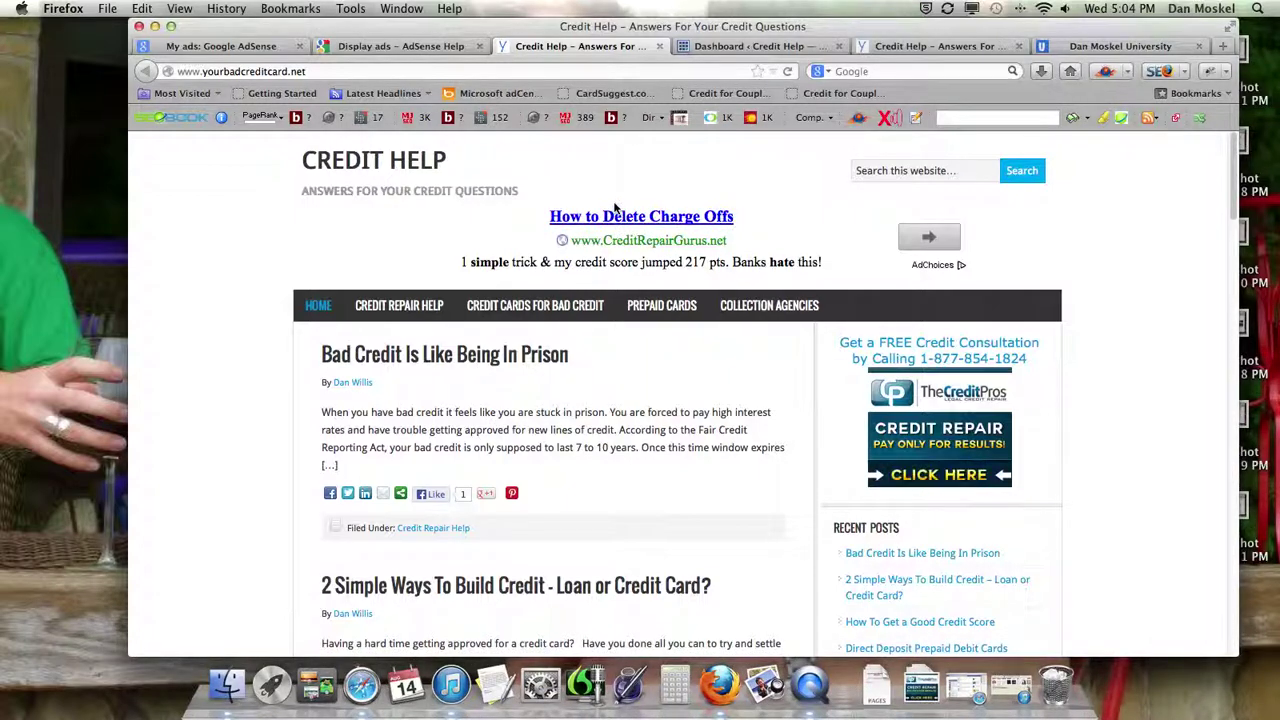
{"action": "left_click", "coordinate": [420, 47]}
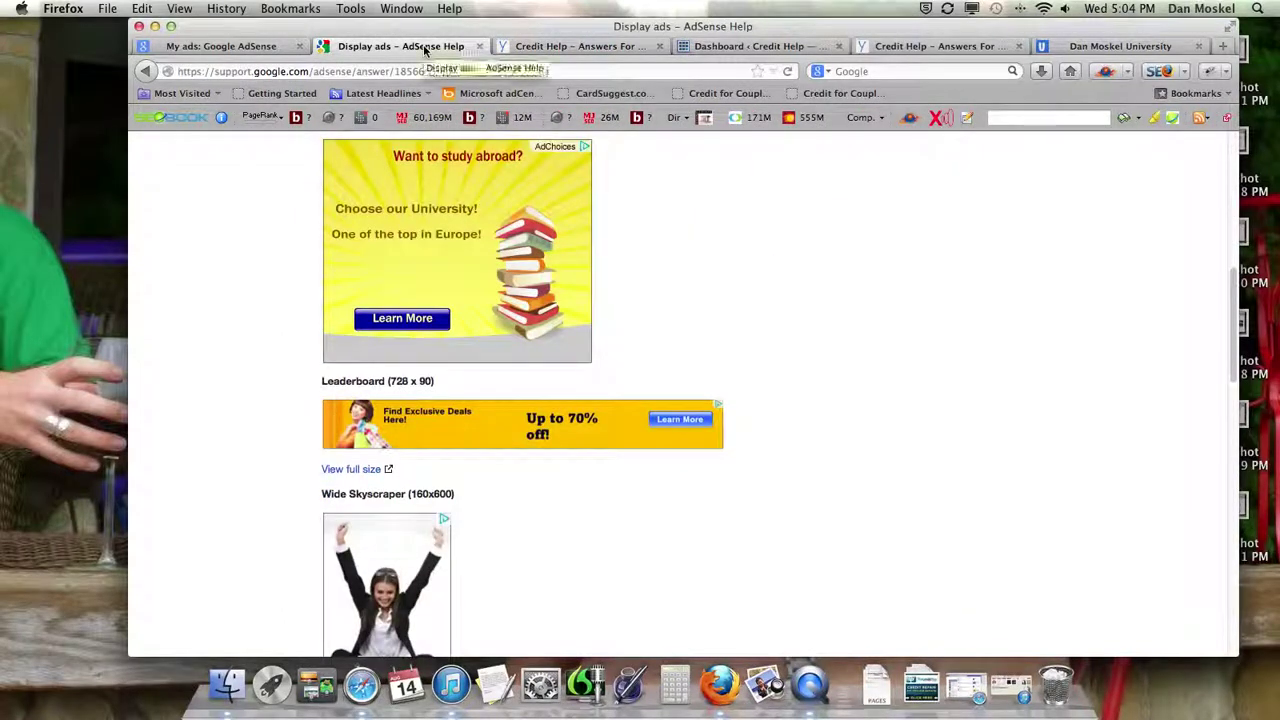
{"action": "left_click", "coordinate": [250, 46]}
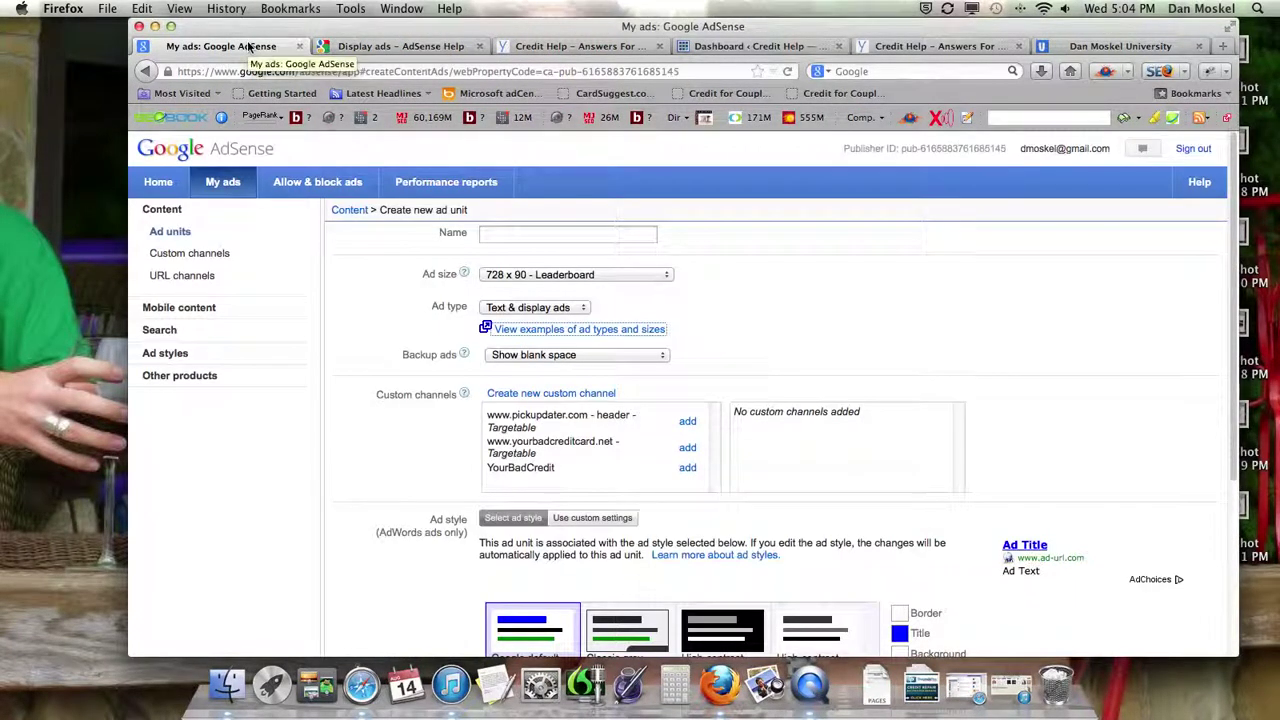
Browse the WordPress Appearance and Genesis menus, checking the live Credit Help site in between.
{"action": "left_click", "coordinate": [735, 47]}
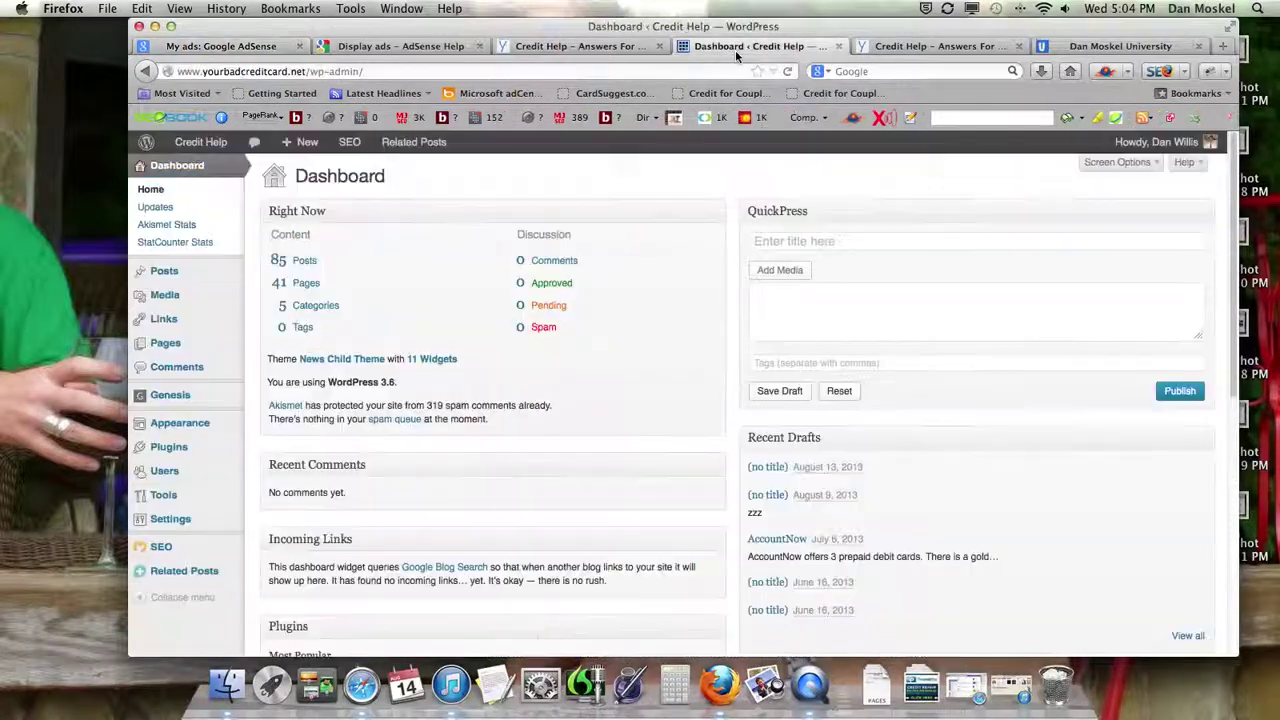
{"action": "mouse_move", "coordinate": [192, 425]}
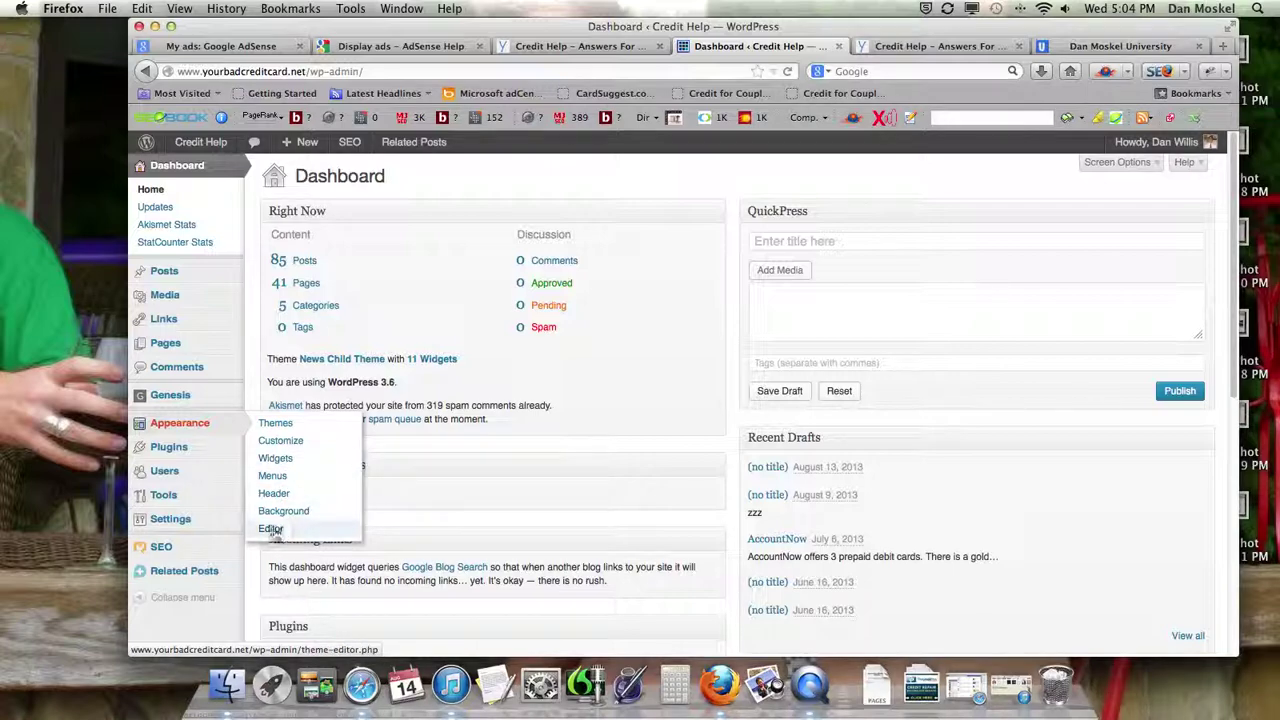
{"action": "mouse_move", "coordinate": [197, 400]}
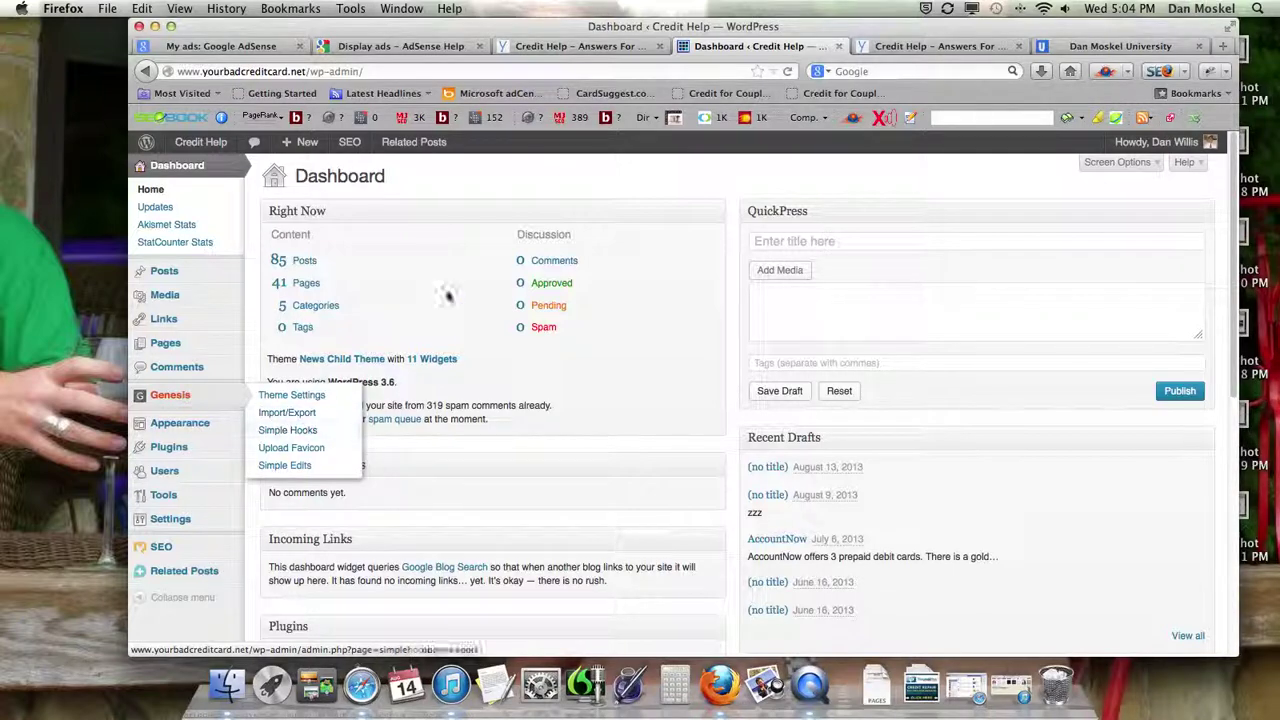
{"action": "left_click", "coordinate": [578, 48]}
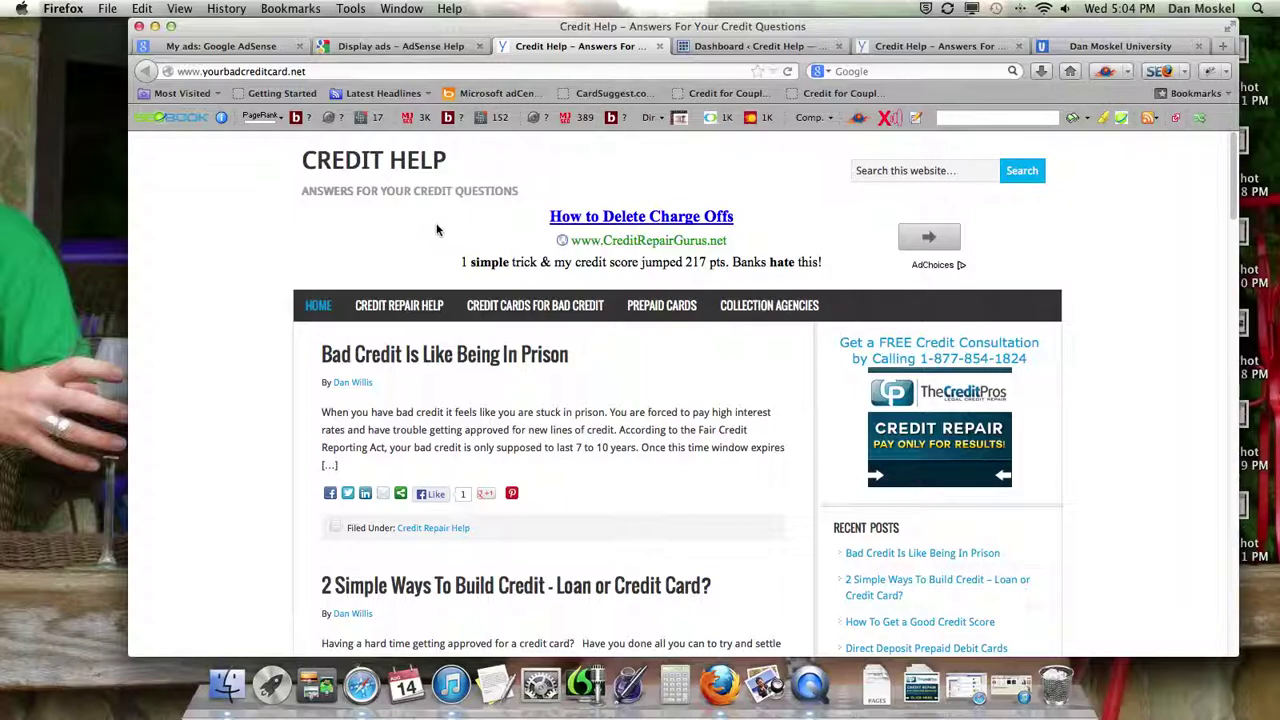
{"action": "left_click", "coordinate": [716, 50]}
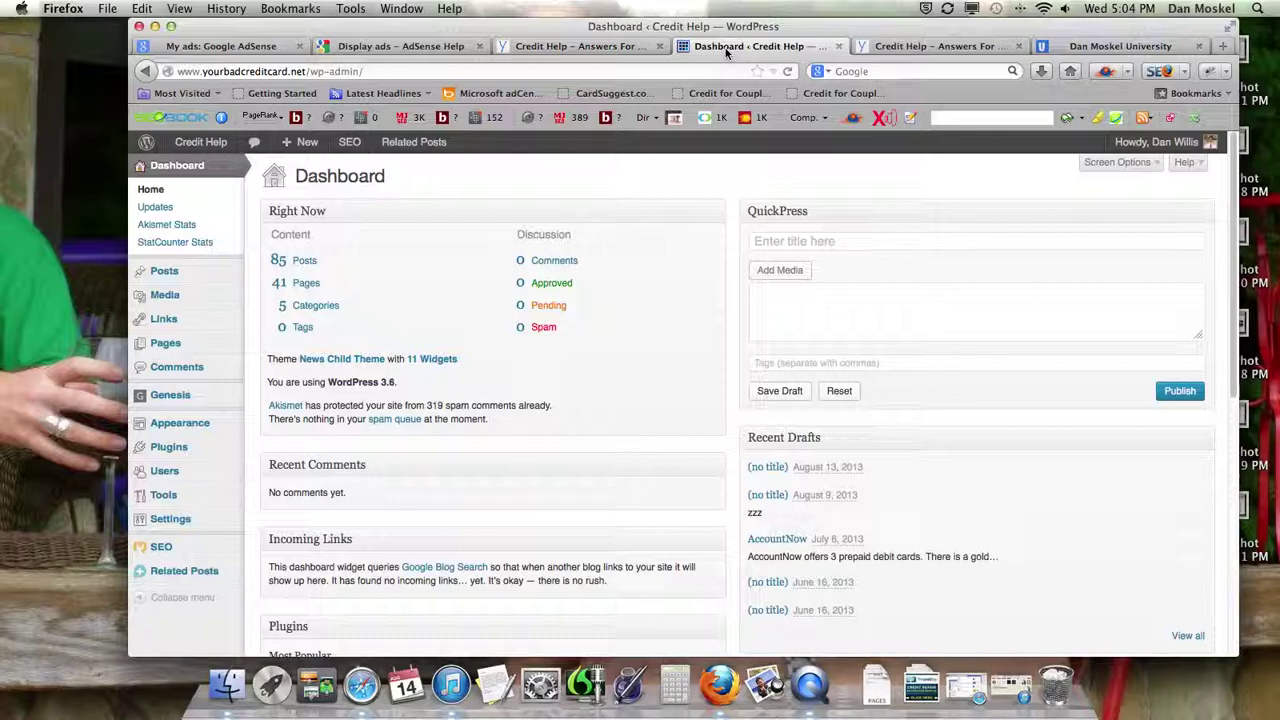
{"action": "mouse_move", "coordinate": [170, 395]}
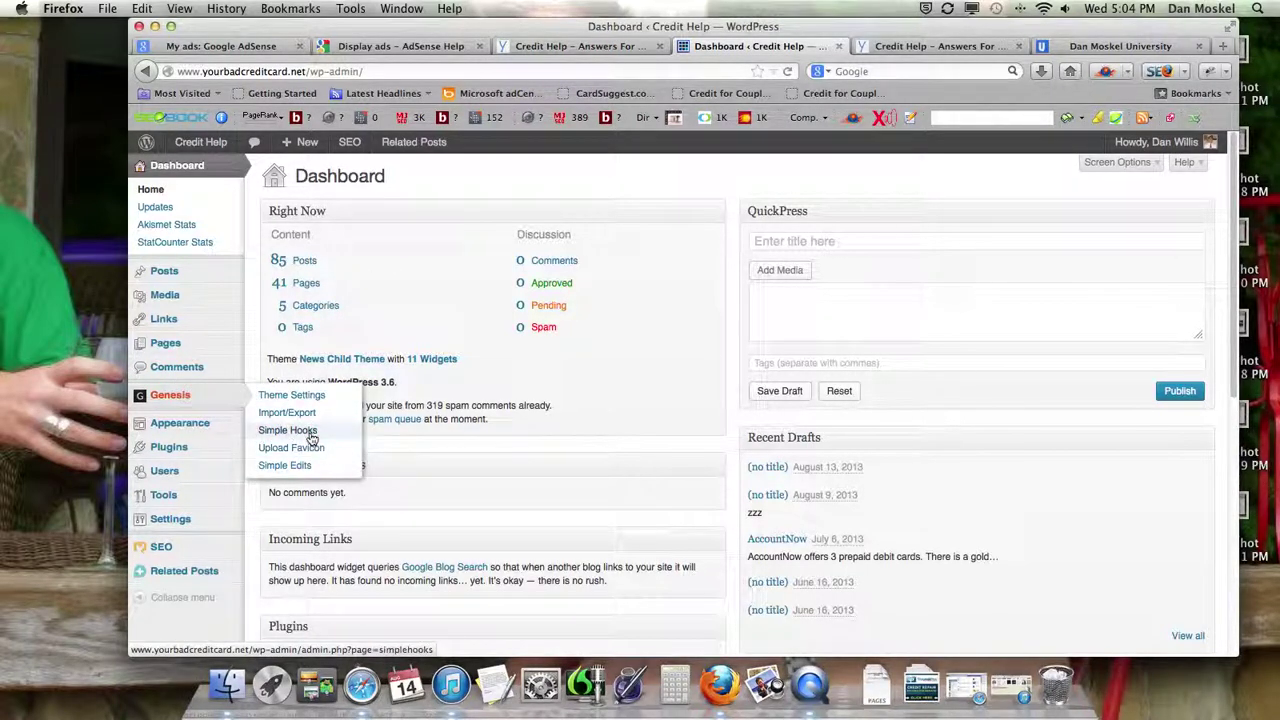
{"action": "left_click", "coordinate": [592, 46]}
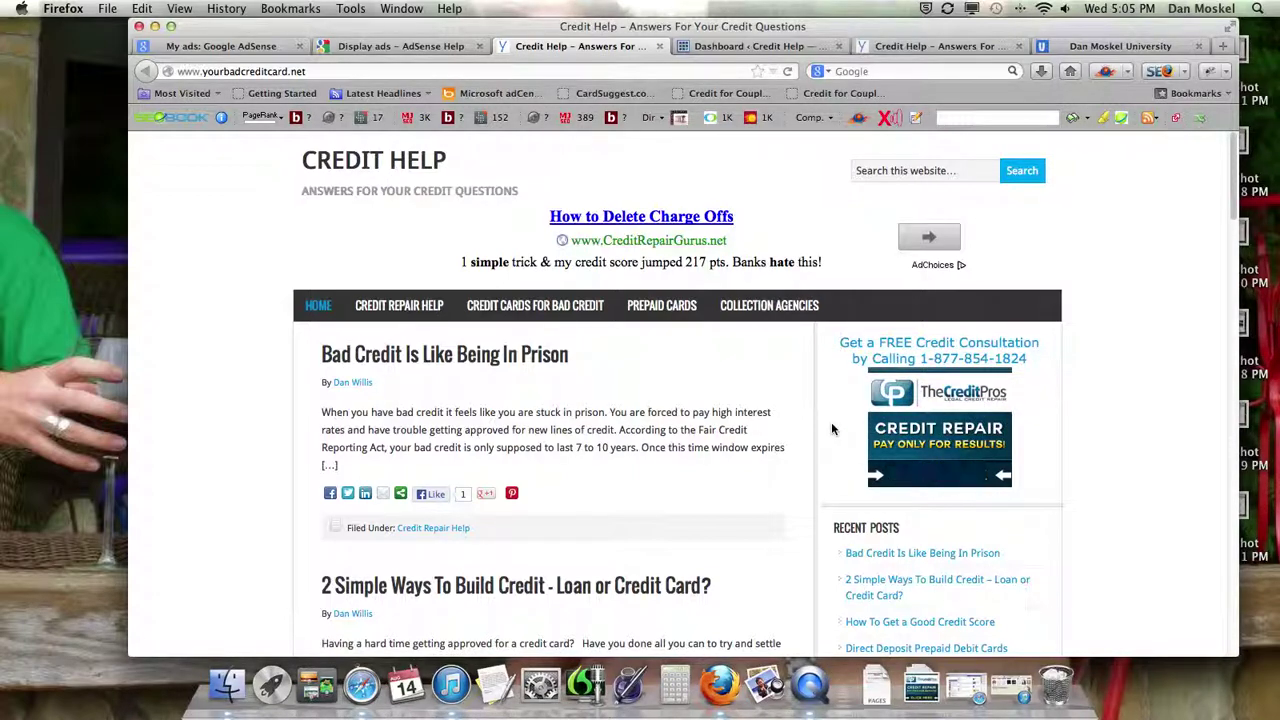
Enter a 'YBCC - Top Header' name for the new 728 x 90 unit and open the ad size examples.
{"action": "left_click", "coordinate": [410, 48]}
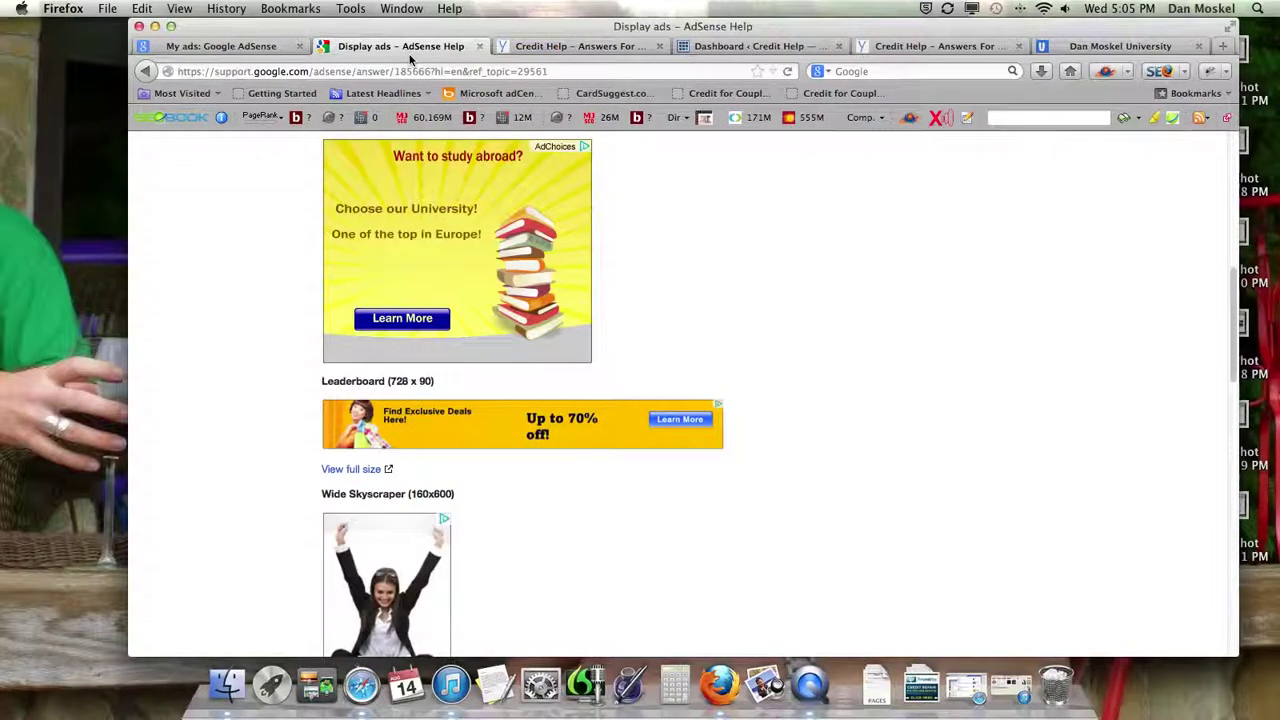
{"action": "left_click", "coordinate": [221, 46]}
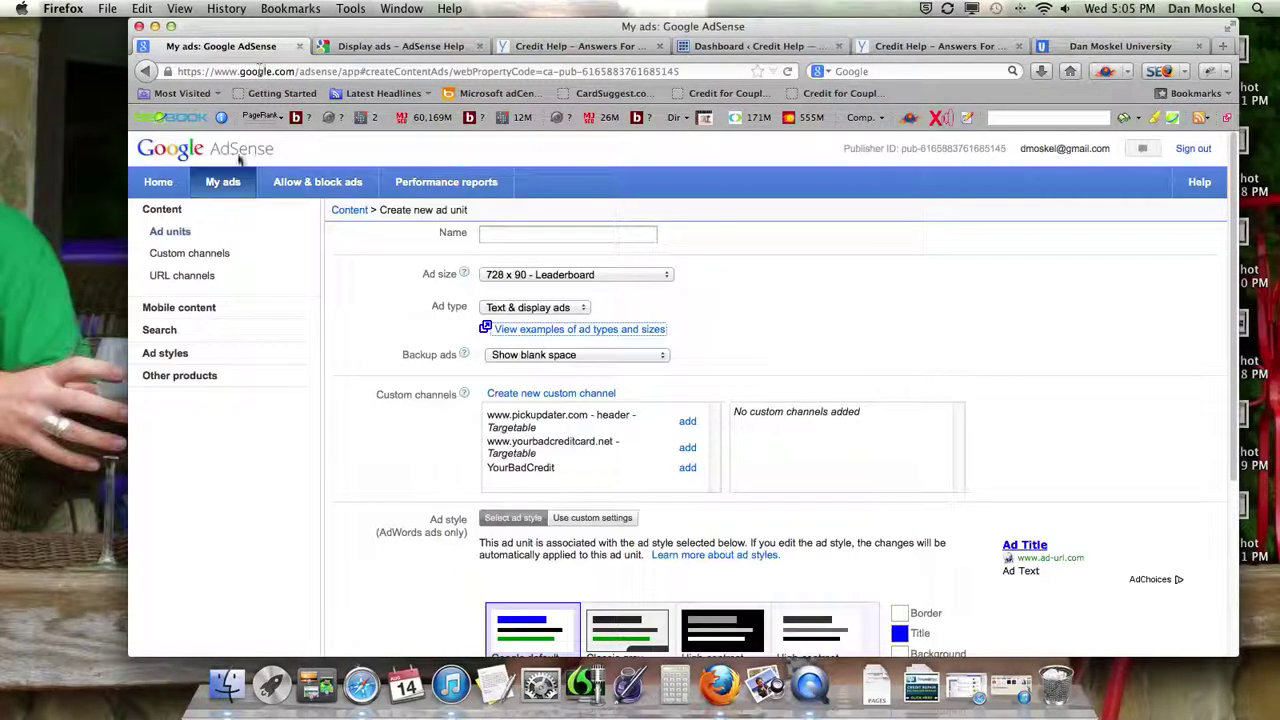
{"action": "key", "text": "super+Tab"}
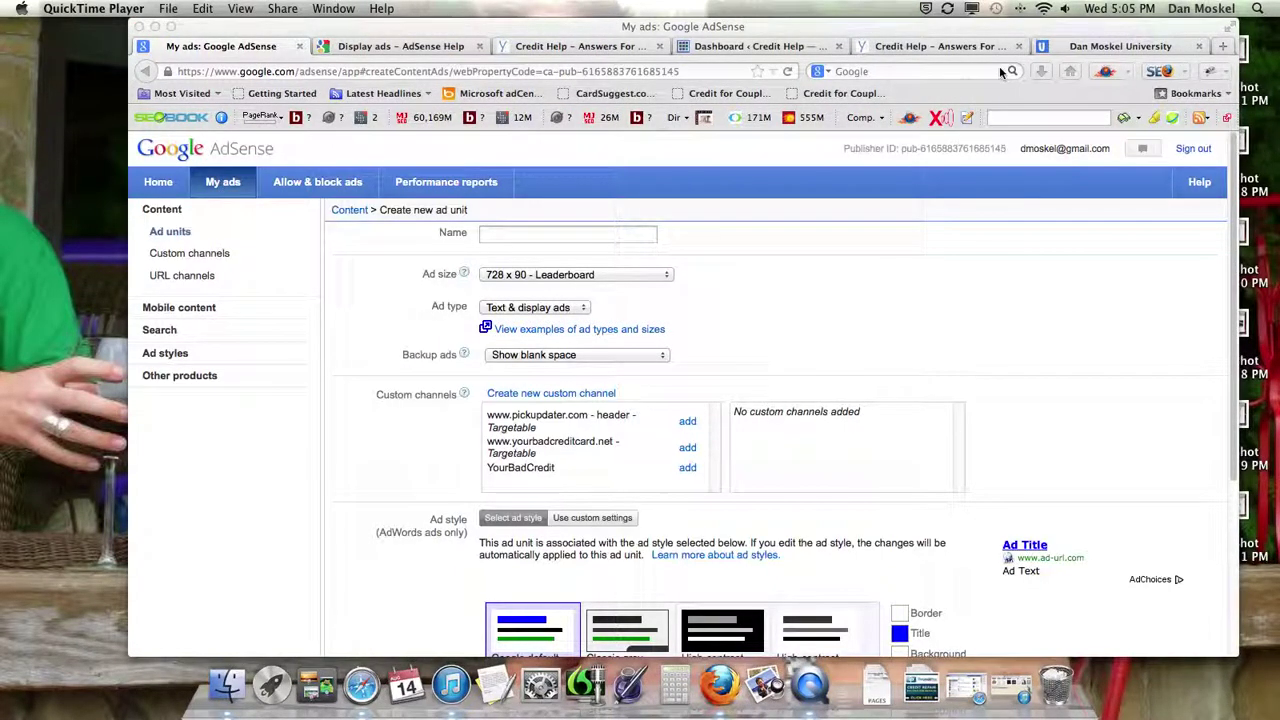
{"action": "left_click", "coordinate": [522, 236]}
{"action": "left_click", "coordinate": [531, 234]}
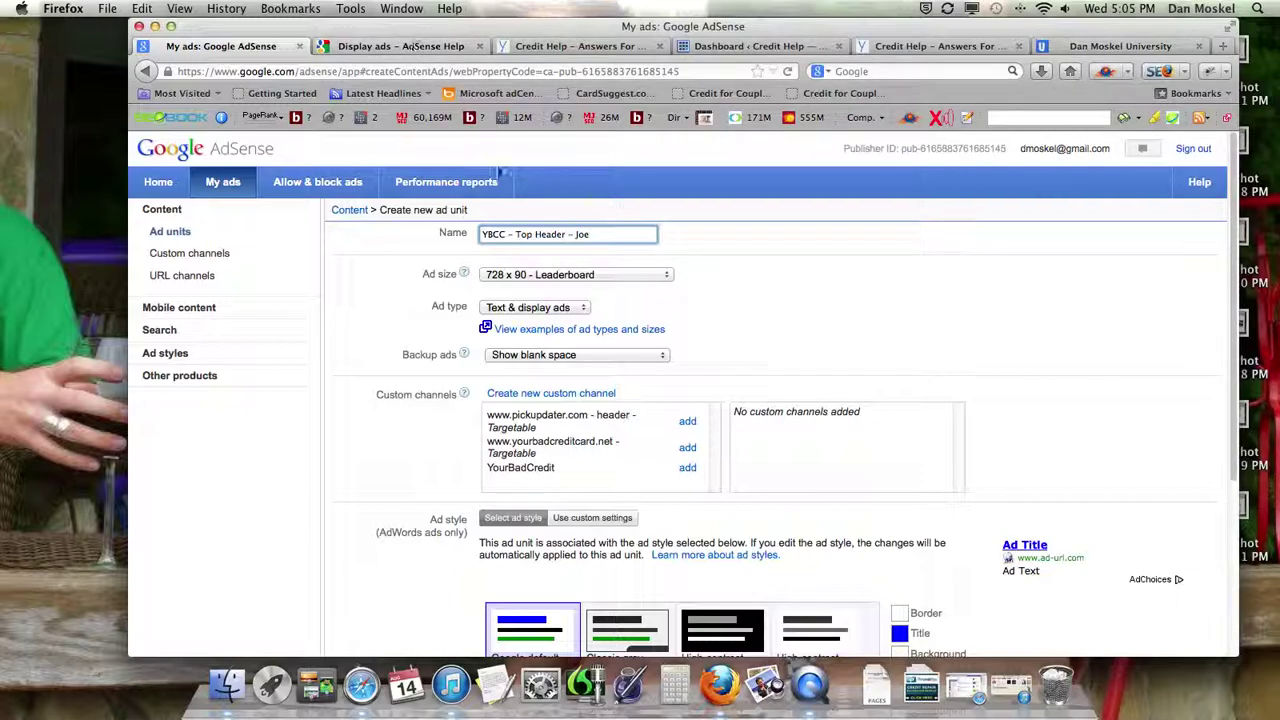
{"action": "left_click", "coordinate": [630, 333]}
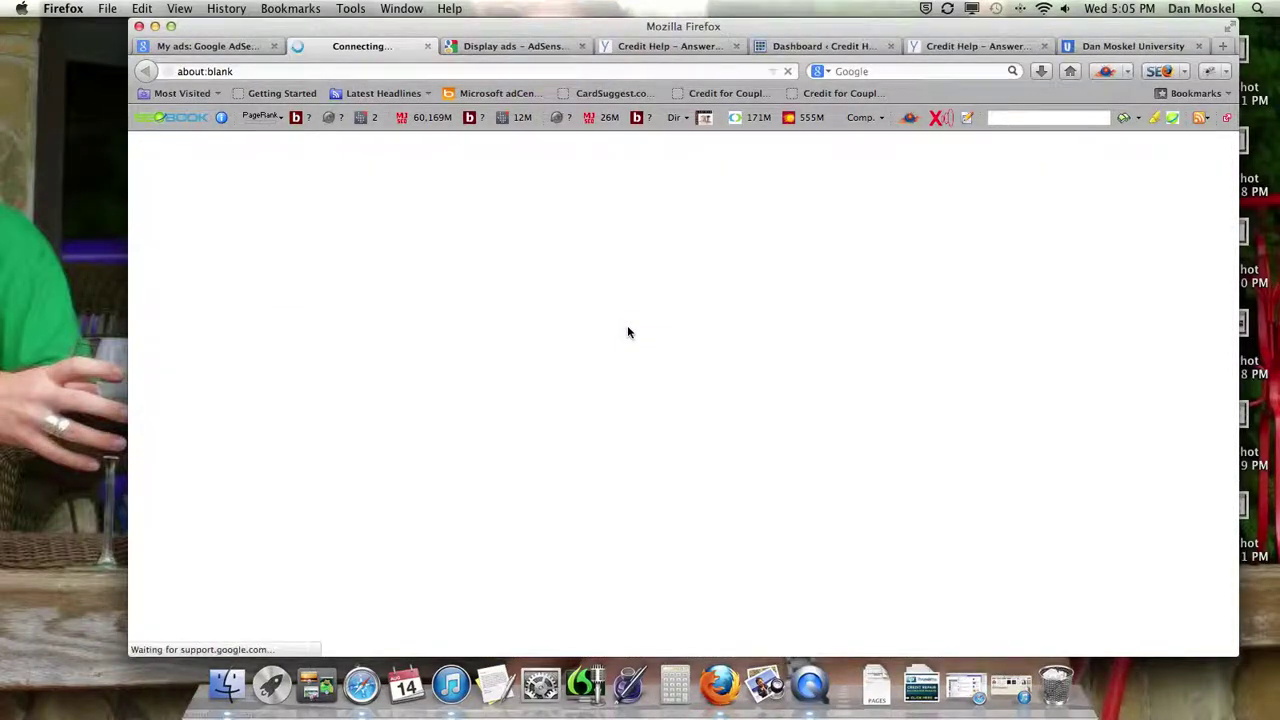
Review the recommended text ad examples on the AdSense Help Text ads page.
{"action": "left_click", "coordinate": [576, 47]}
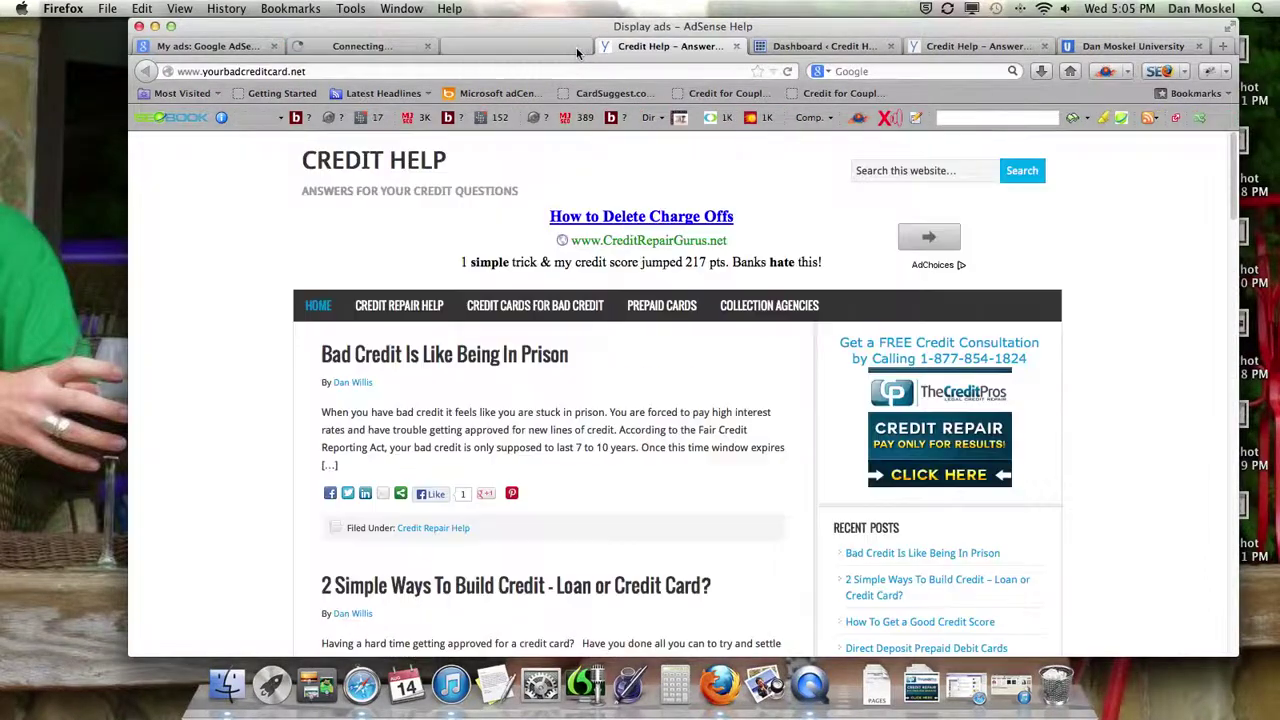
{"action": "left_click", "coordinate": [400, 45]}
{"action": "scroll", "coordinate": [430, 368], "scroll_direction": "down", "scroll_amount": 1}
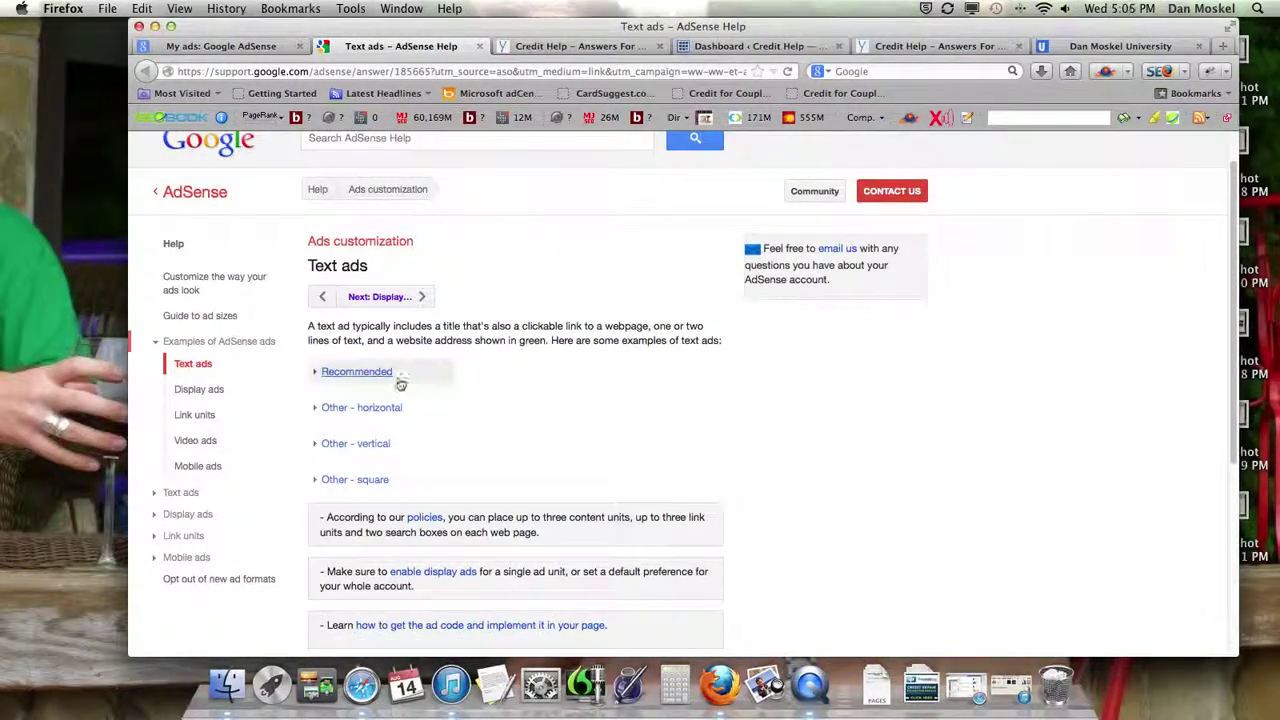
{"action": "left_click", "coordinate": [366, 379]}
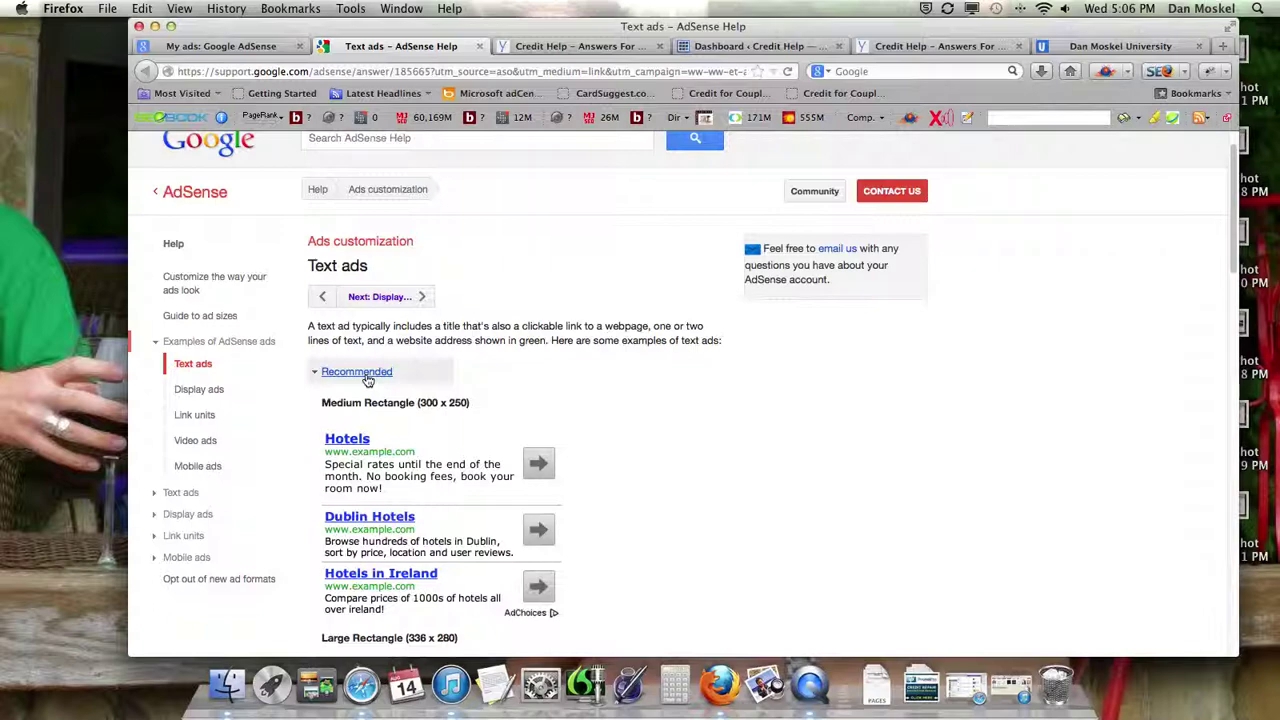
{"action": "scroll", "coordinate": [366, 379], "scroll_direction": "down", "scroll_amount": 5}
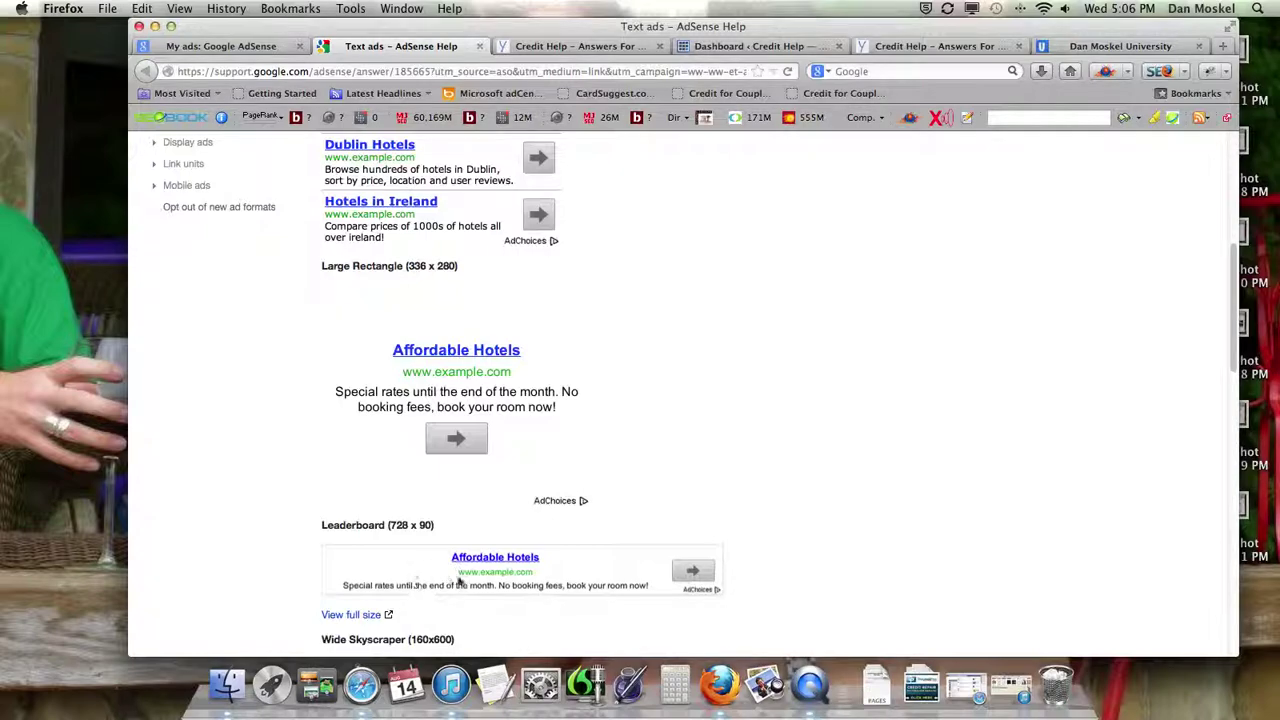
{"action": "scroll", "coordinate": [417, 550], "scroll_direction": "down", "scroll_amount": 3}
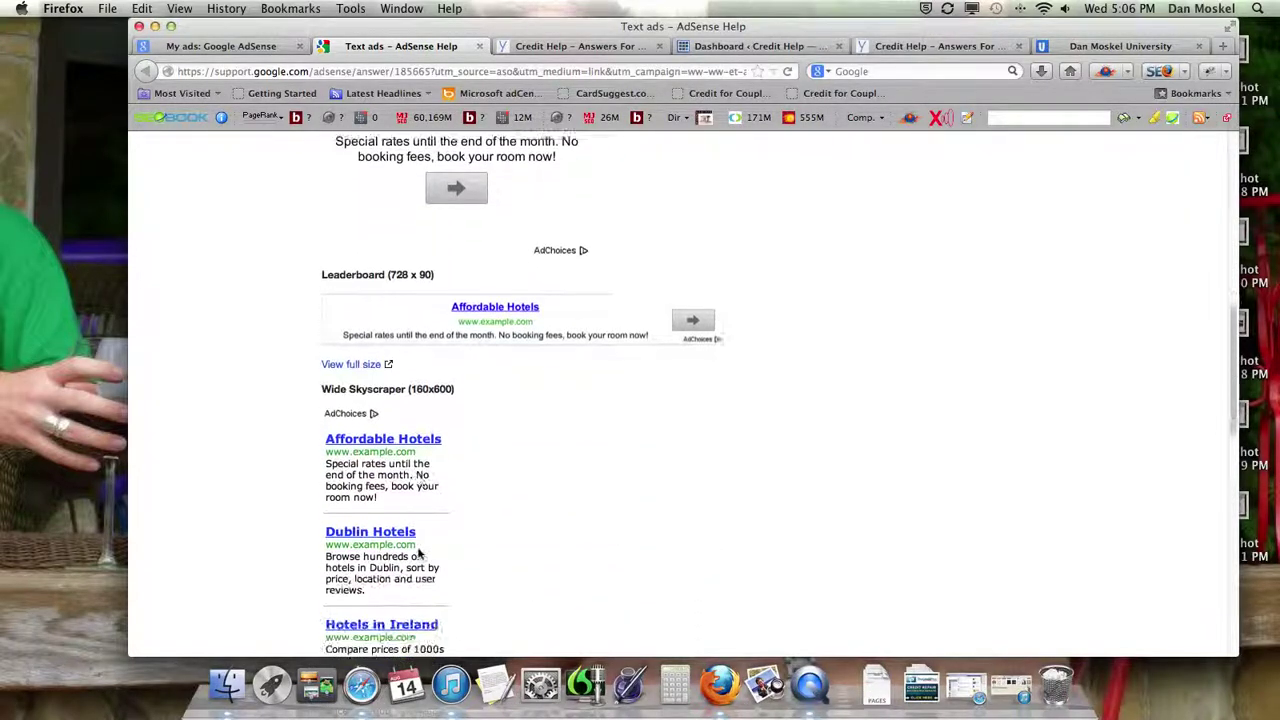
{"action": "scroll", "coordinate": [417, 550], "scroll_direction": "down", "scroll_amount": 10}
{"action": "scroll", "coordinate": [420, 551], "scroll_direction": "up", "scroll_amount": 3}
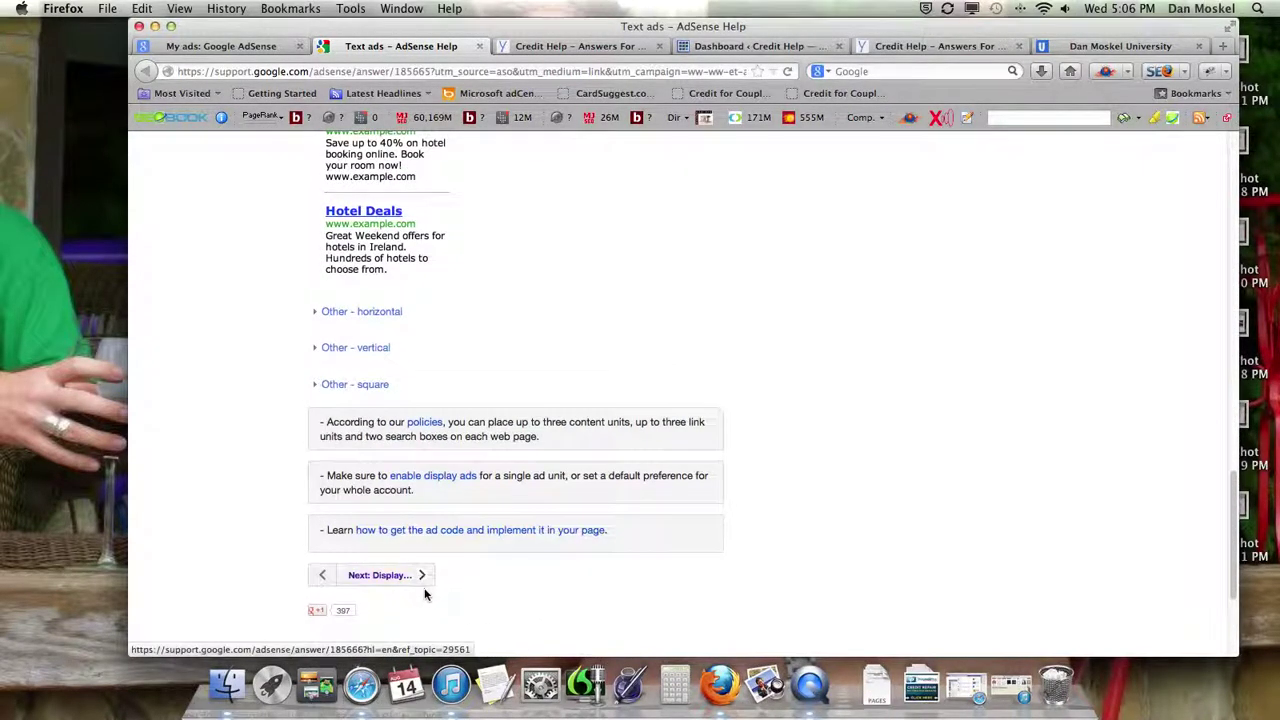
Review the recommended display ad examples, including the 728 x 90 Leaderboard, then return to Credit Help.
{"action": "left_click", "coordinate": [422, 575]}
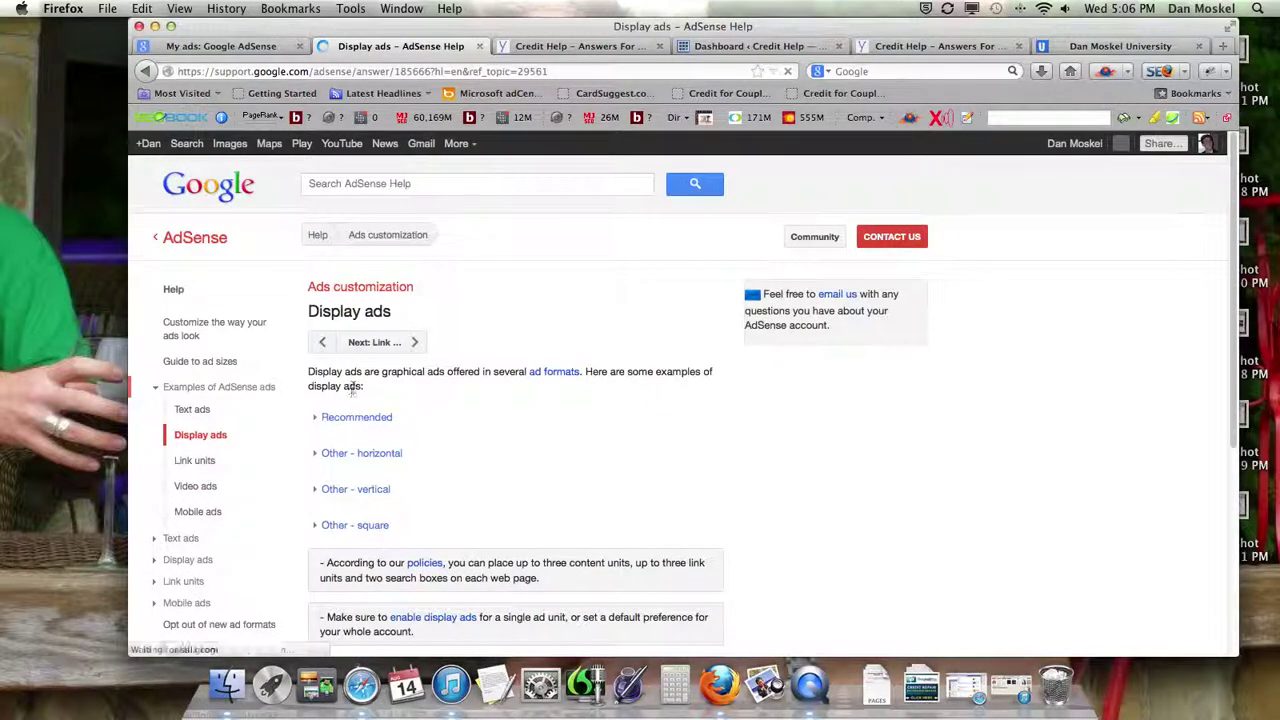
{"action": "left_click", "coordinate": [360, 418]}
{"action": "scroll", "coordinate": [424, 432], "scroll_direction": "down", "scroll_amount": 3}
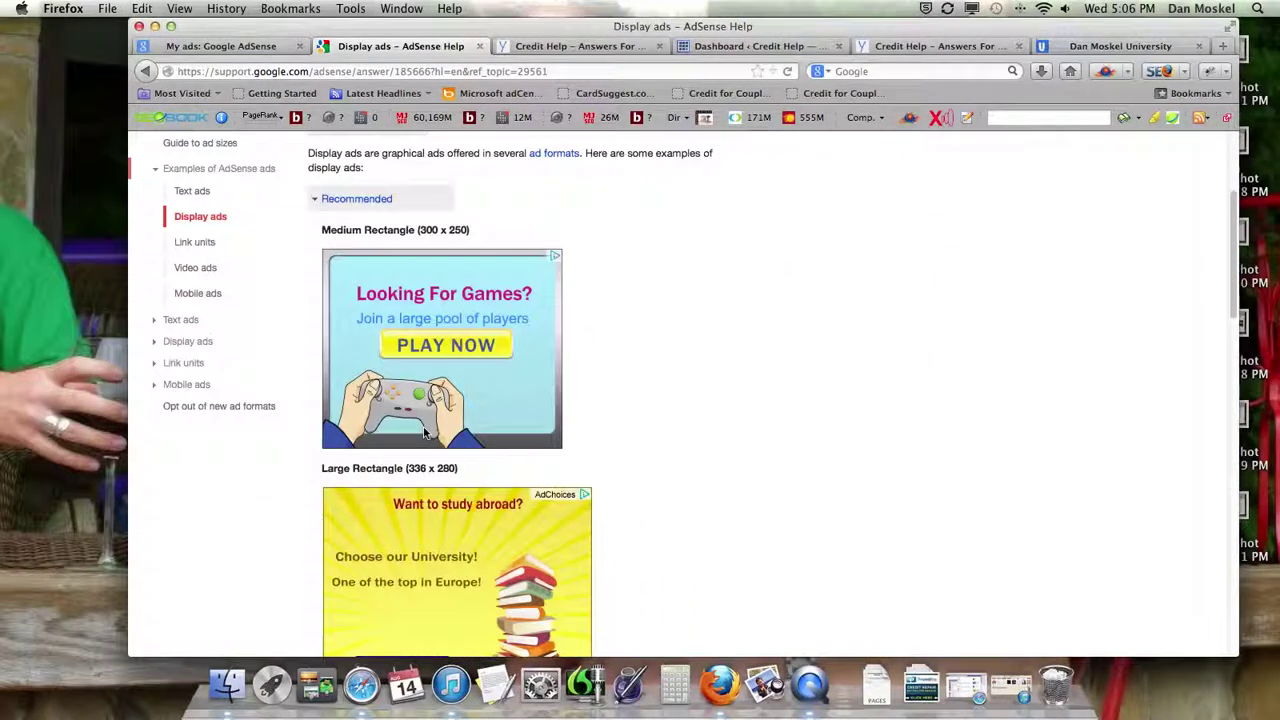
{"action": "scroll", "coordinate": [424, 432], "scroll_direction": "down", "scroll_amount": 10}
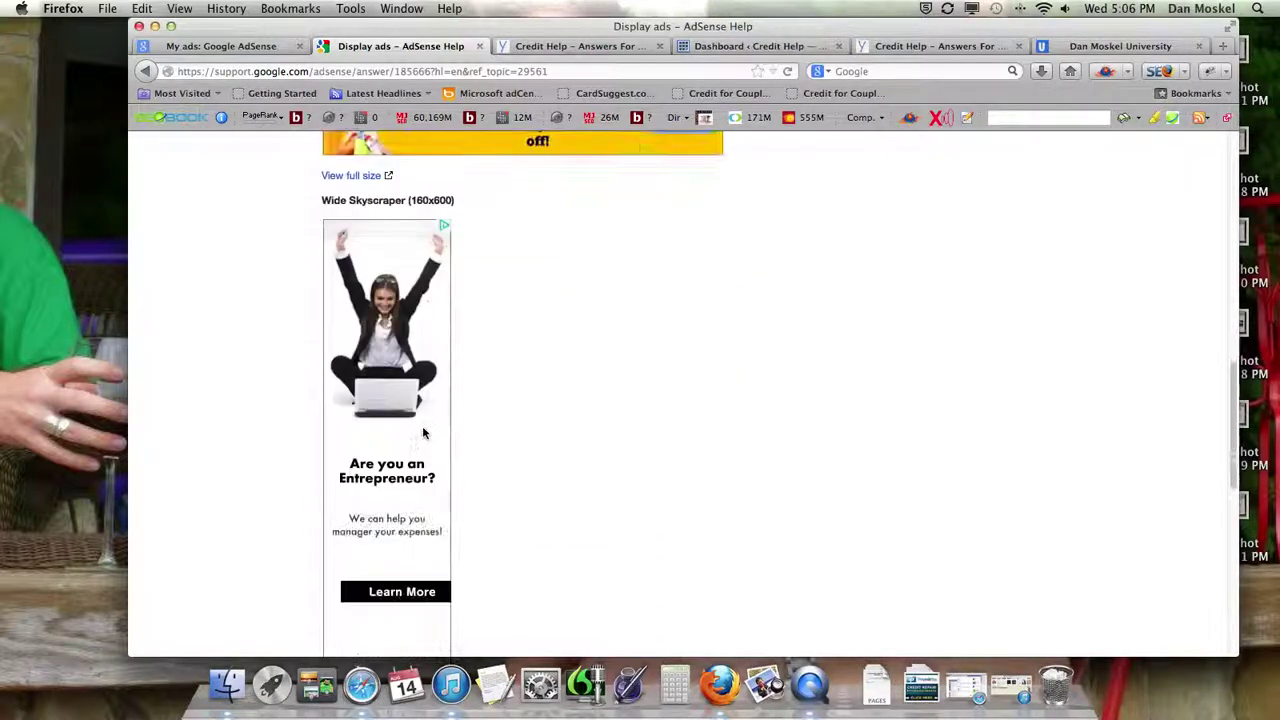
{"action": "scroll", "coordinate": [423, 433], "scroll_direction": "down", "scroll_amount": 3}
{"action": "scroll", "coordinate": [420, 432], "scroll_direction": "down", "scroll_amount": 5}
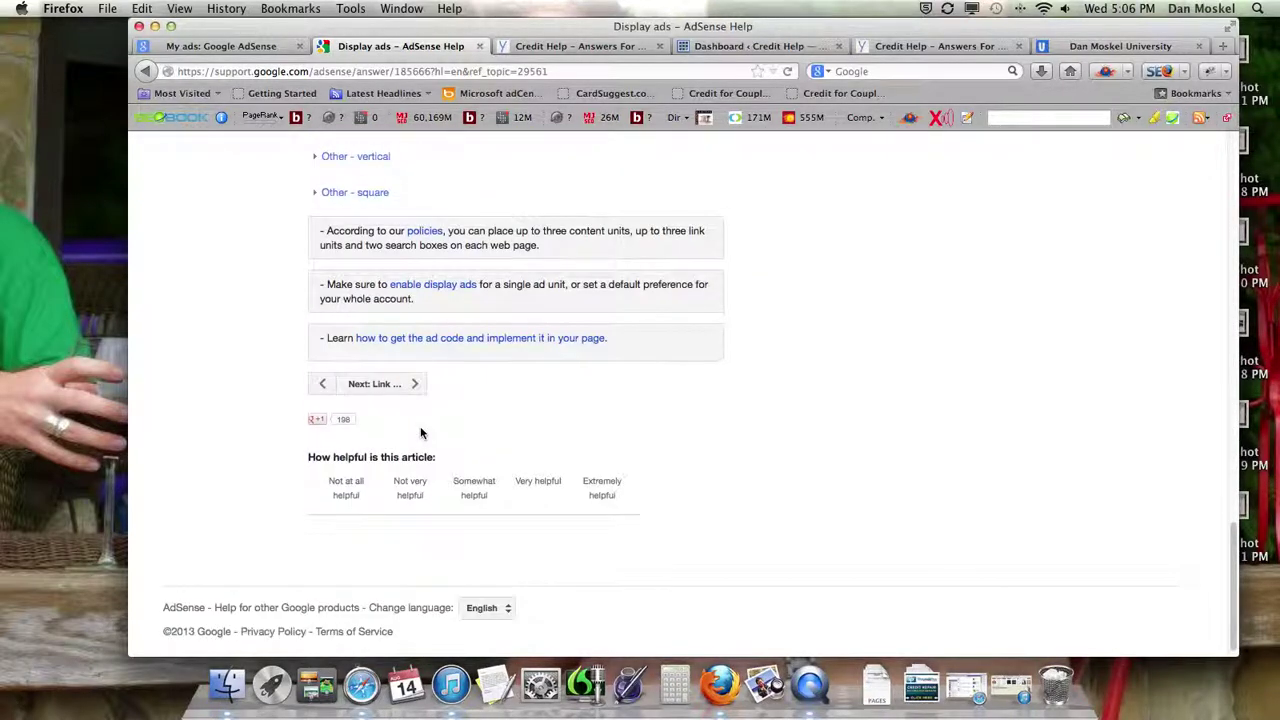
{"action": "scroll", "coordinate": [420, 432], "scroll_direction": "up", "scroll_amount": 11}
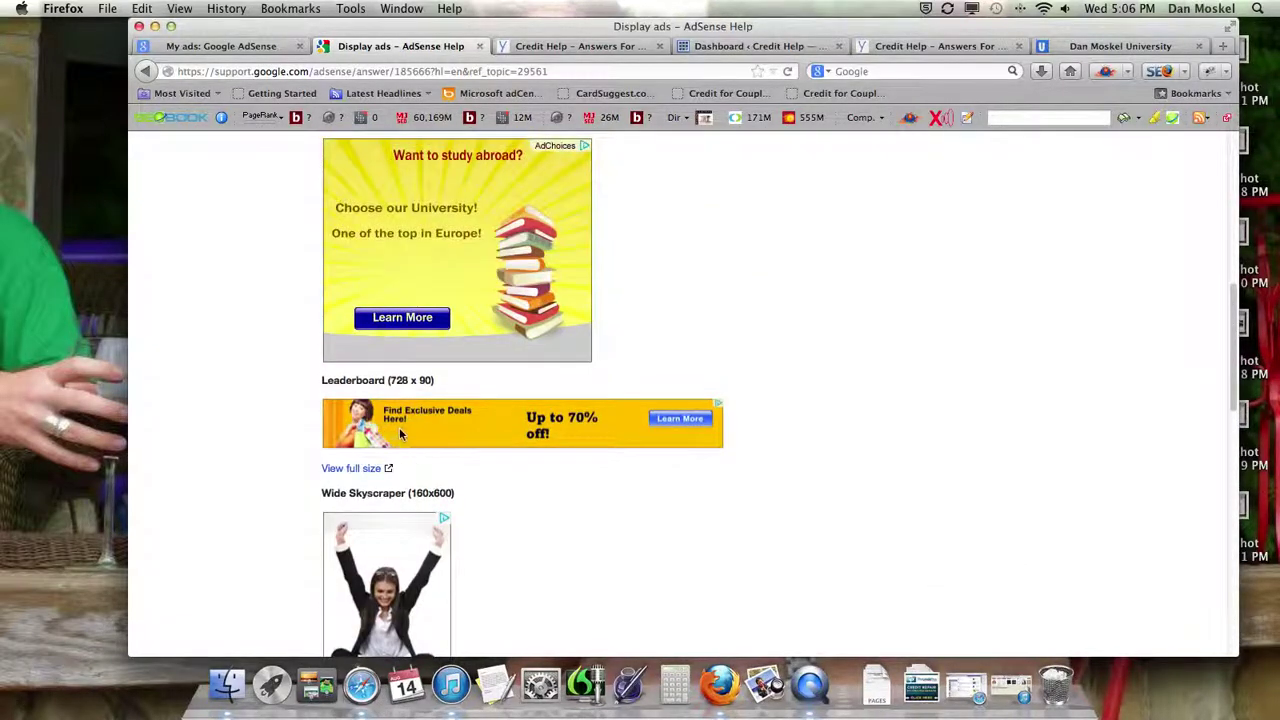
{"action": "left_click", "coordinate": [565, 46]}
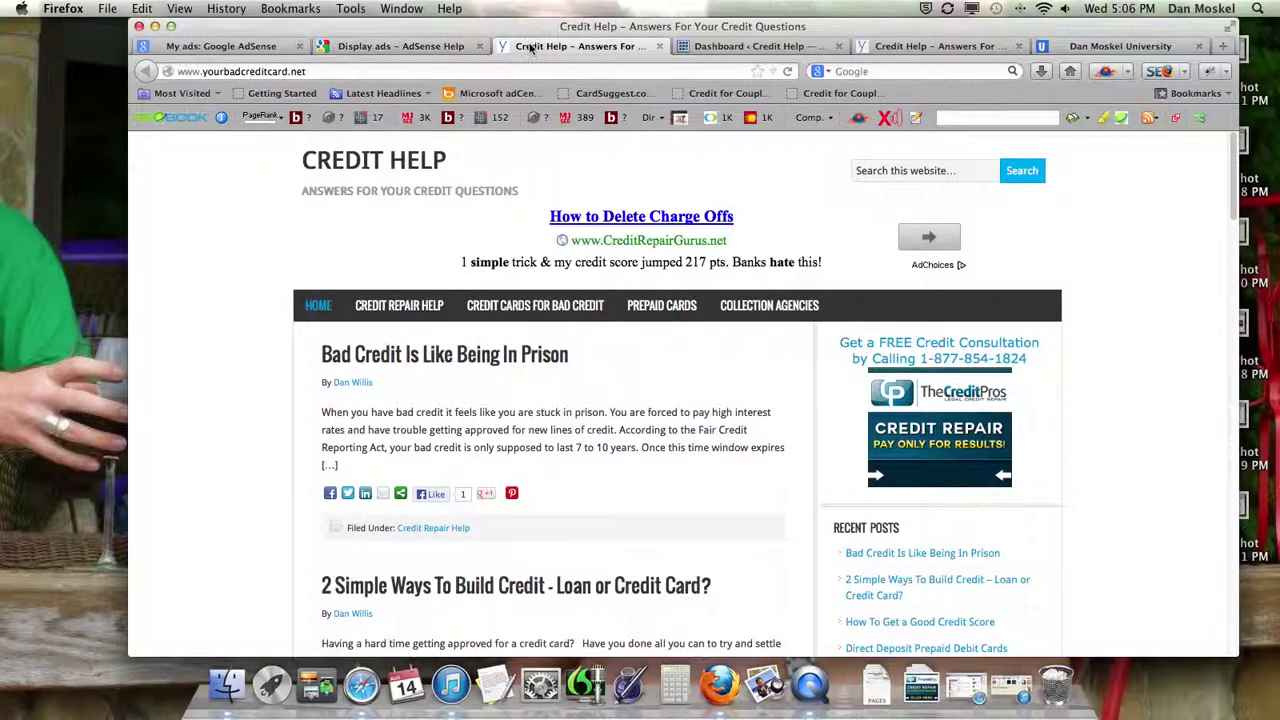
Keep 728 x 90 Leaderboard as the ad size after comparing it with the Credit Help header.
{"action": "left_click", "coordinate": [245, 47]}
{"action": "left_click", "coordinate": [666, 274]}
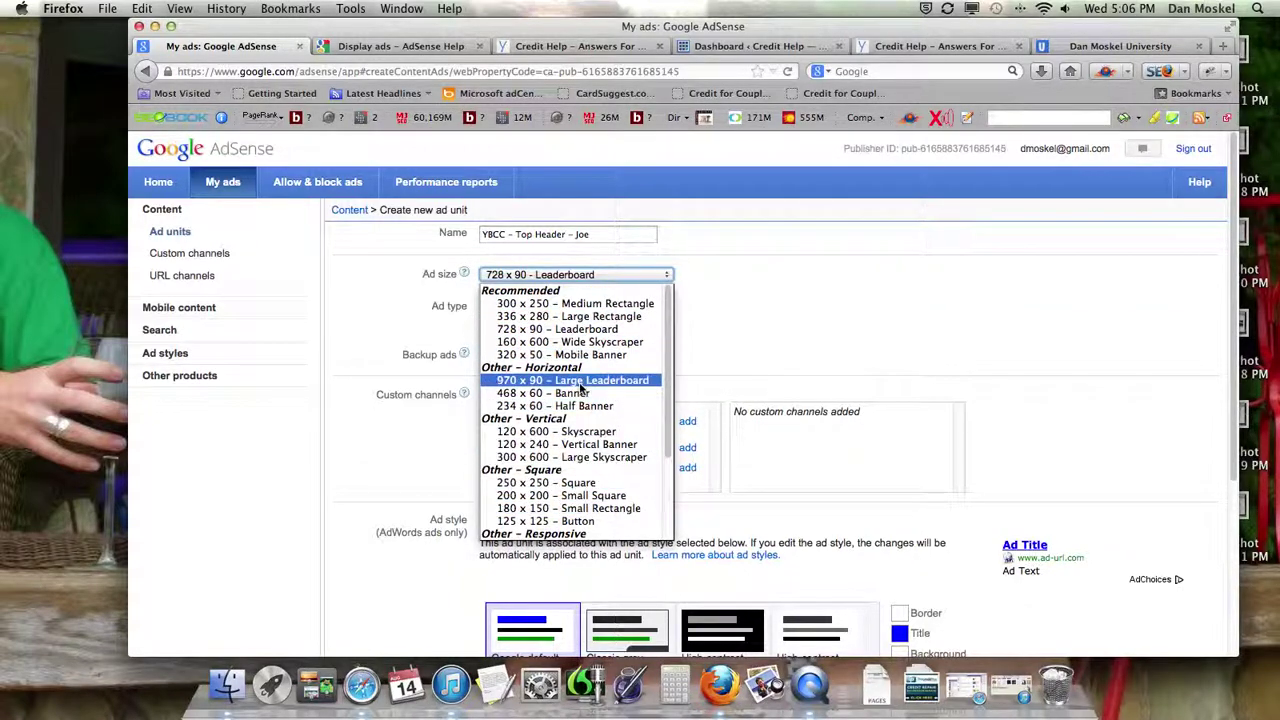
{"action": "left_click", "coordinate": [600, 52]}
{"action": "left_click", "coordinate": [580, 46]}
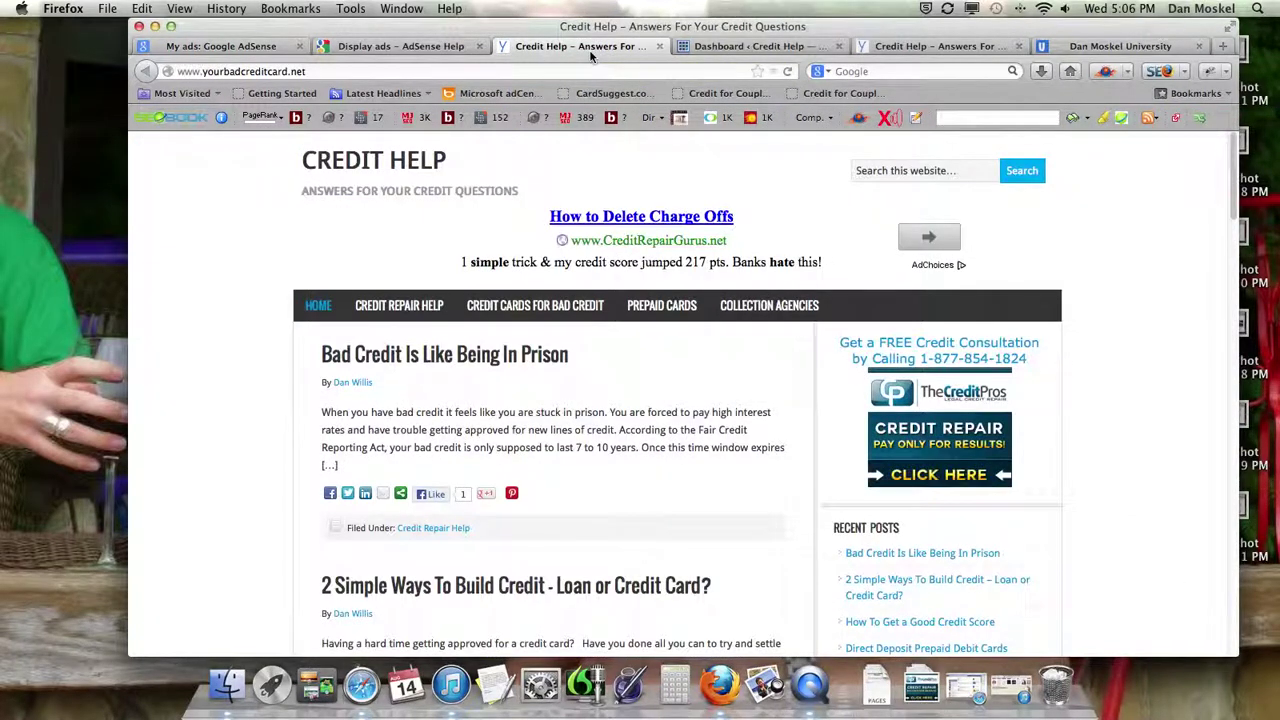
{"action": "left_click", "coordinate": [220, 46]}
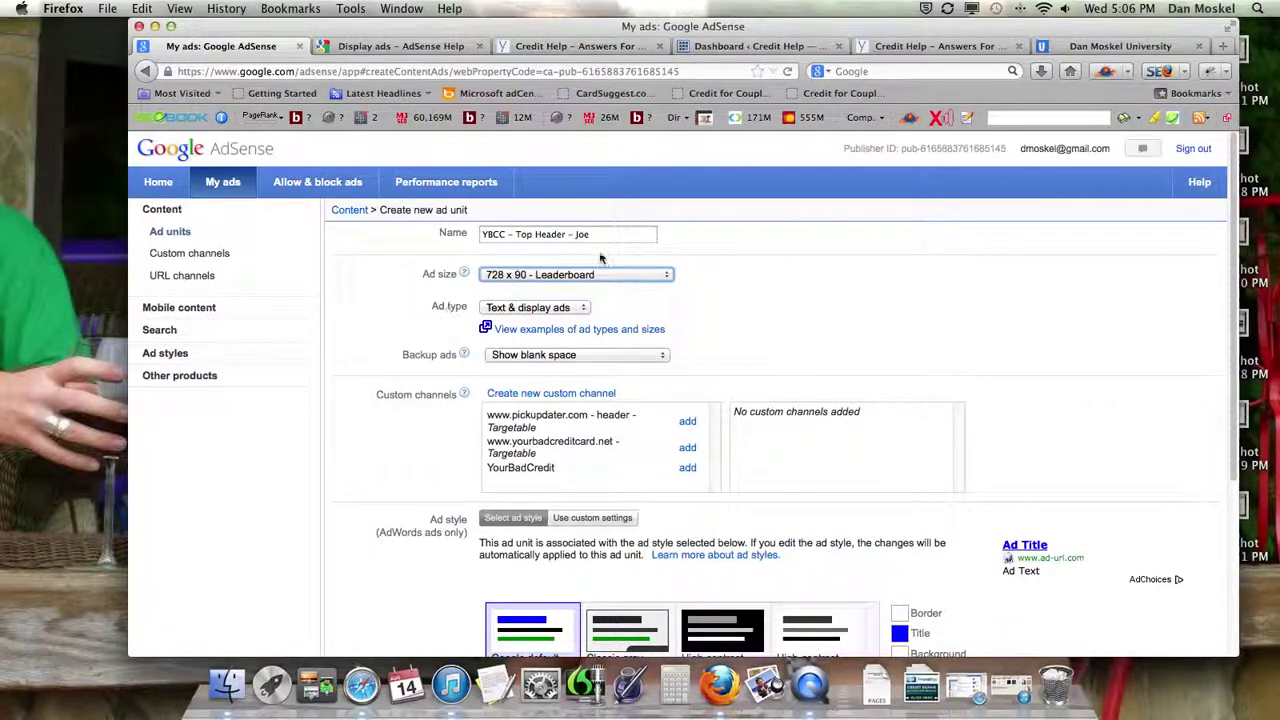
{"action": "left_click", "coordinate": [669, 276]}
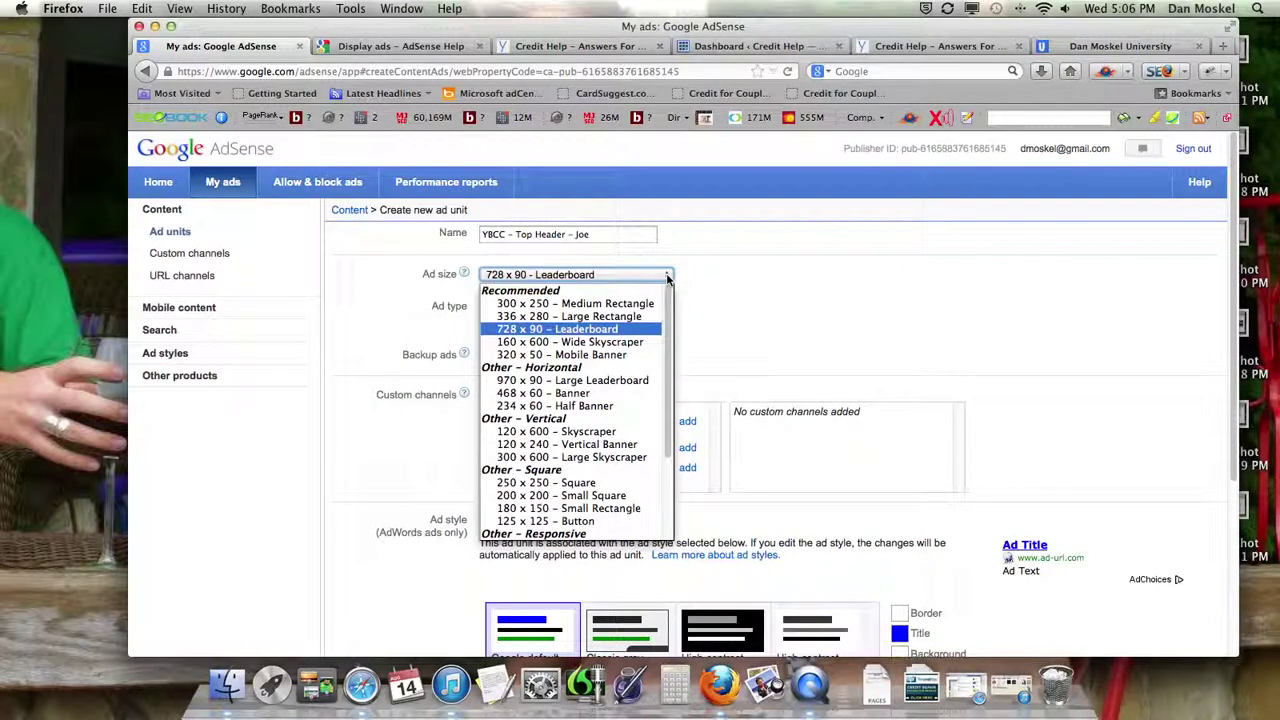
{"action": "left_click", "coordinate": [593, 331]}
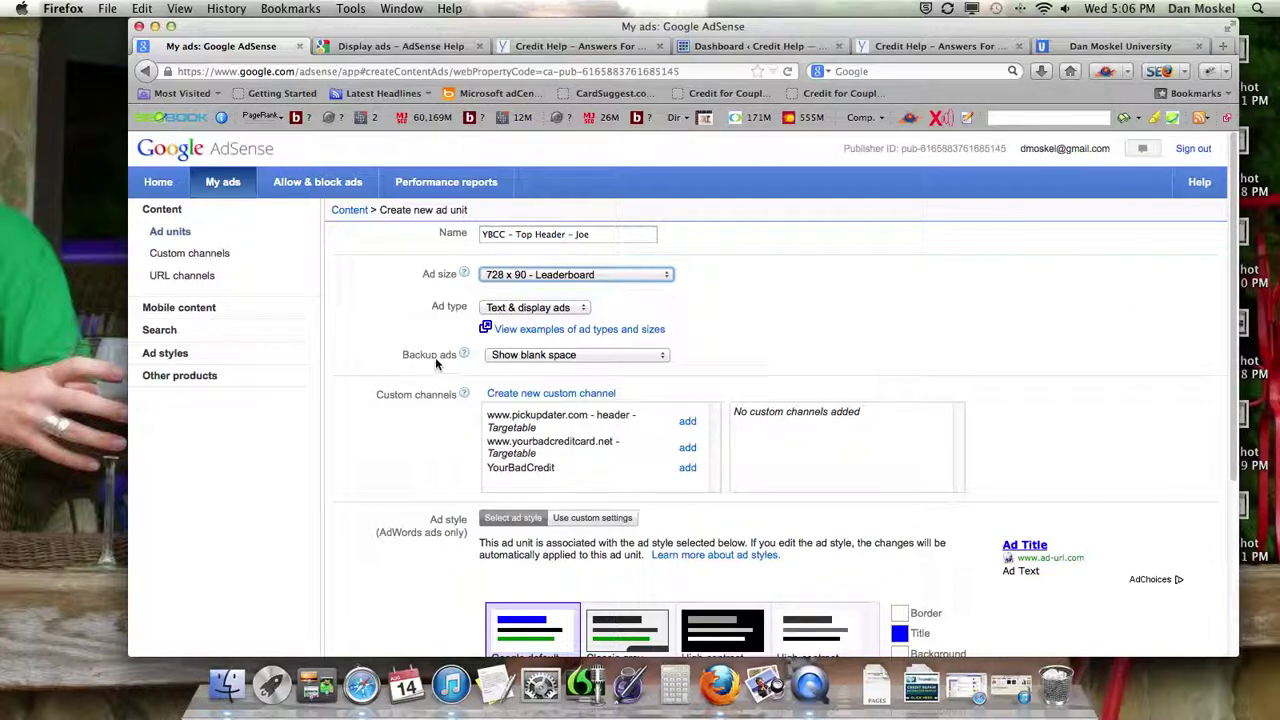
{"action": "left_click", "coordinate": [656, 357]}
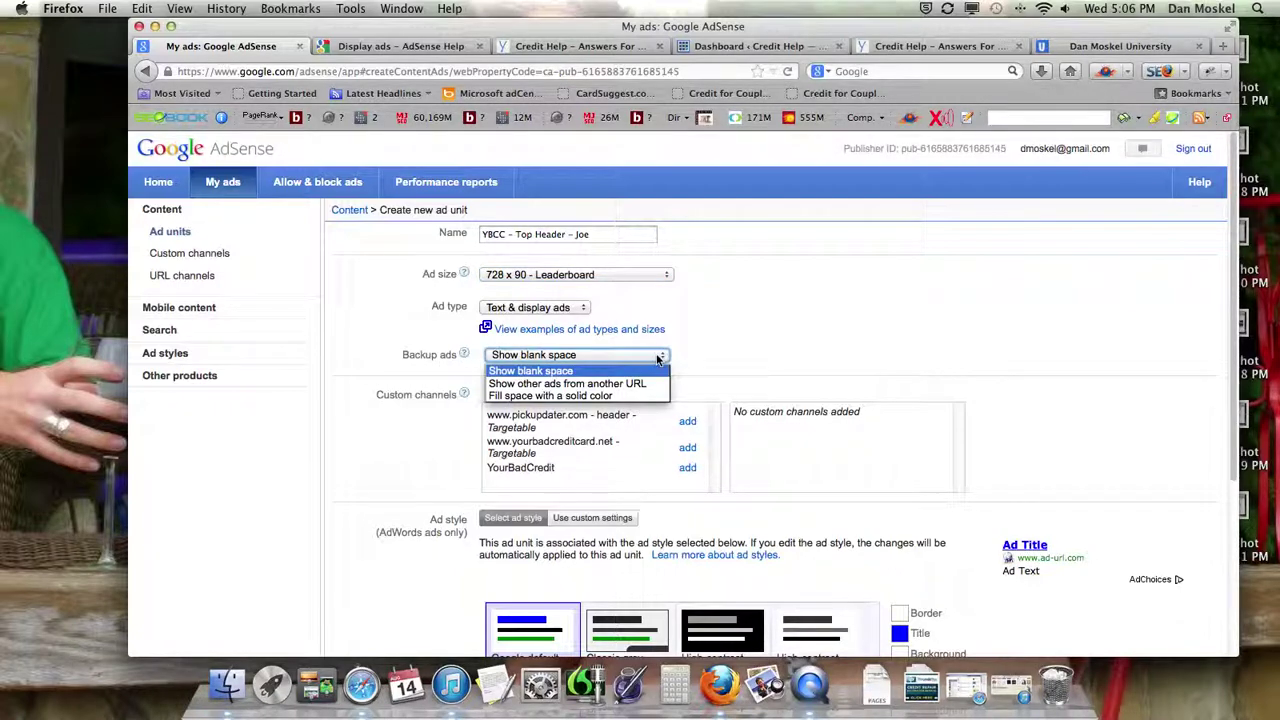
{"action": "left_click", "coordinate": [624, 371]}
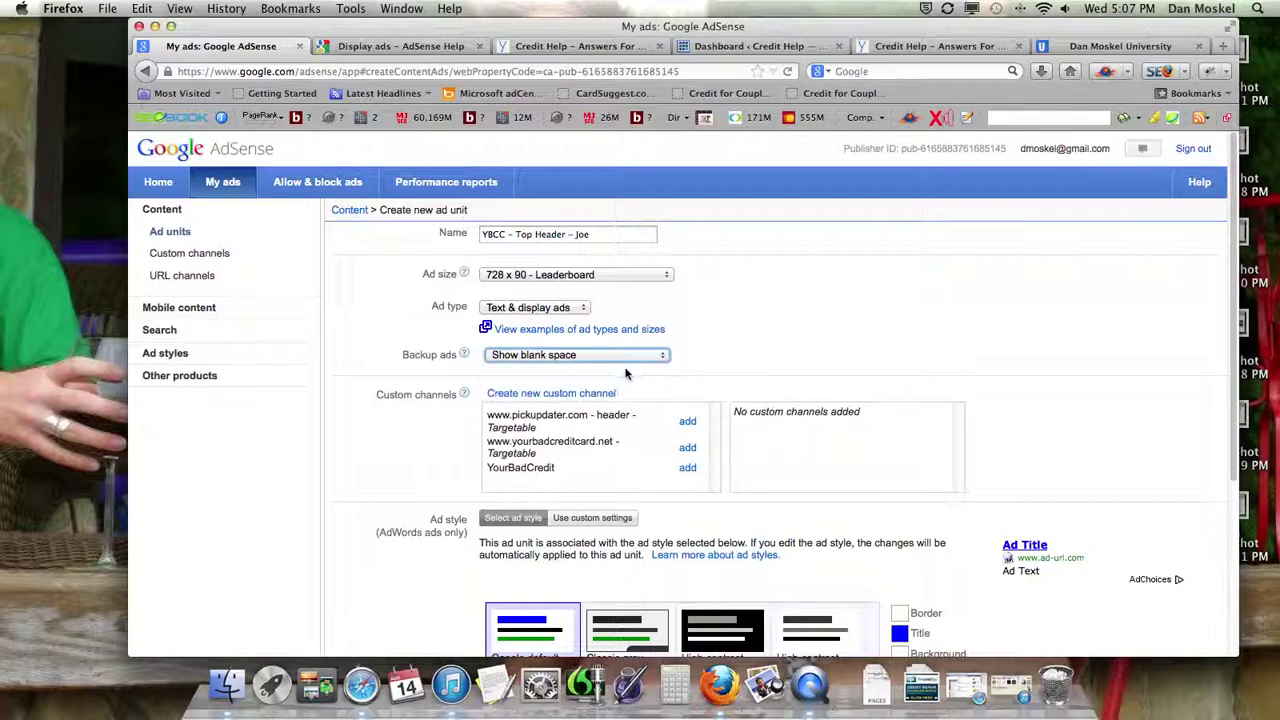
{"action": "left_click", "coordinate": [413, 447]}
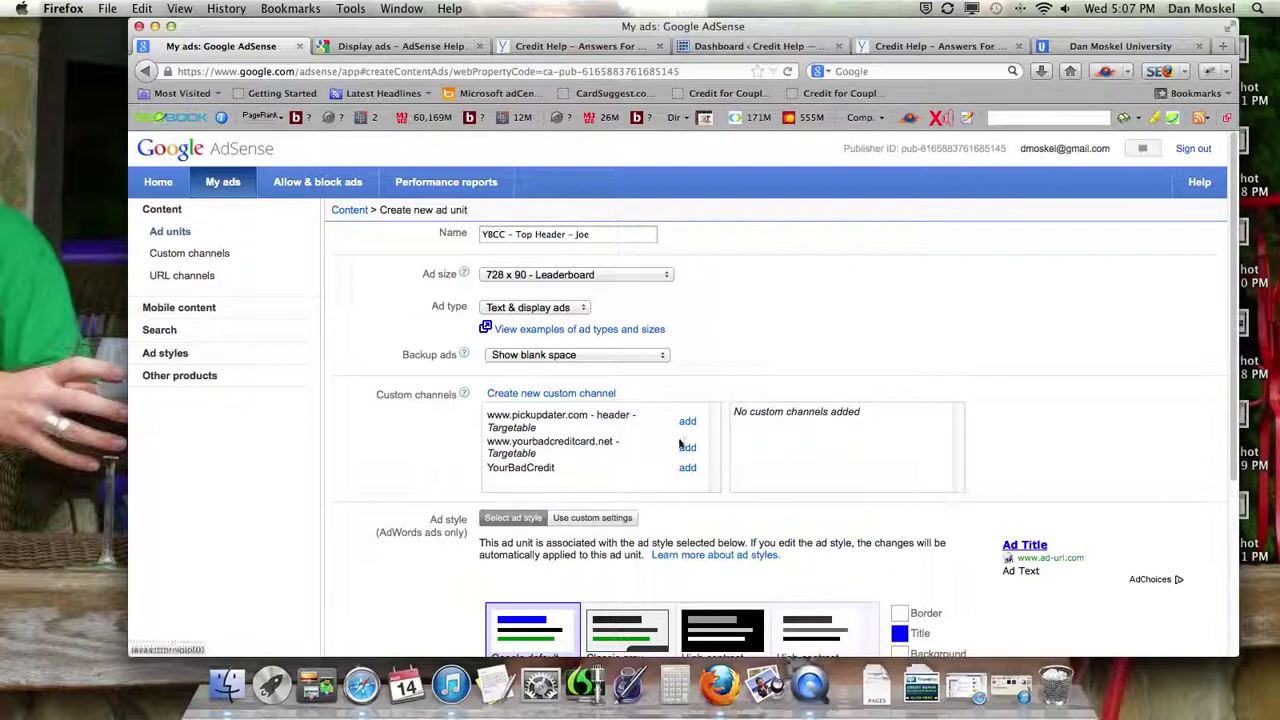
{"action": "left_click", "coordinate": [575, 46]}
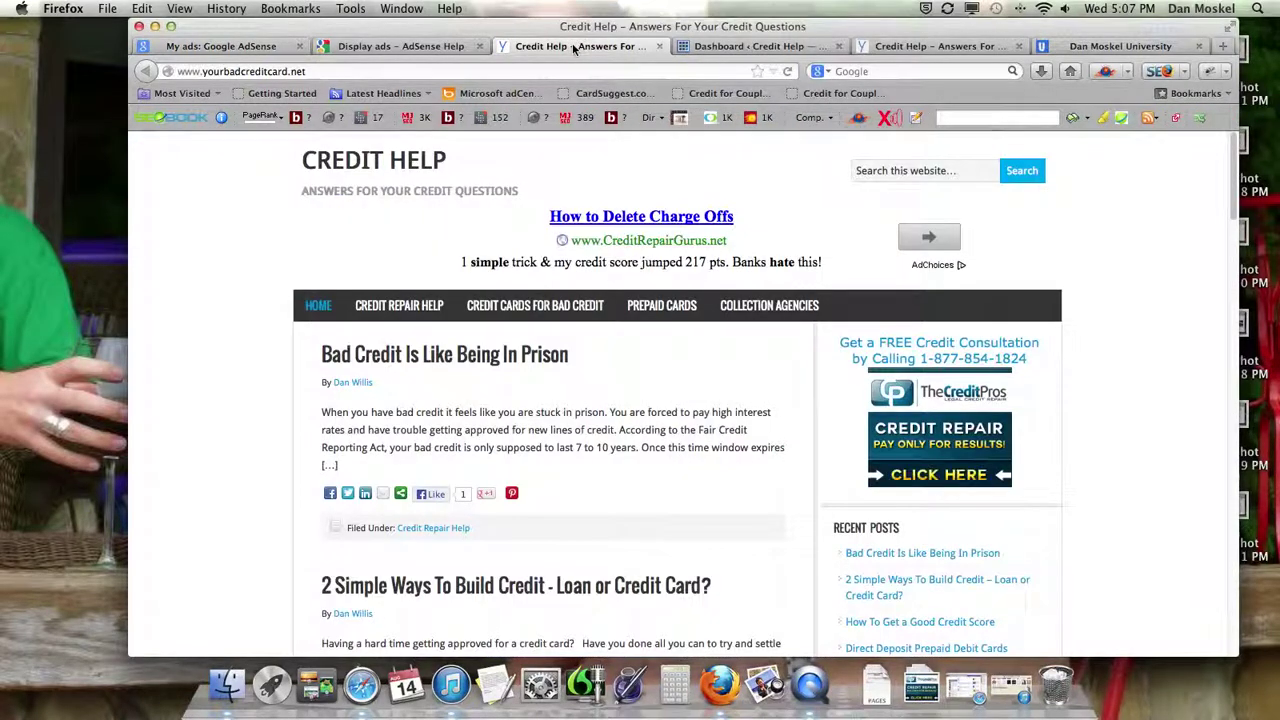
{"action": "left_click", "coordinate": [220, 46]}
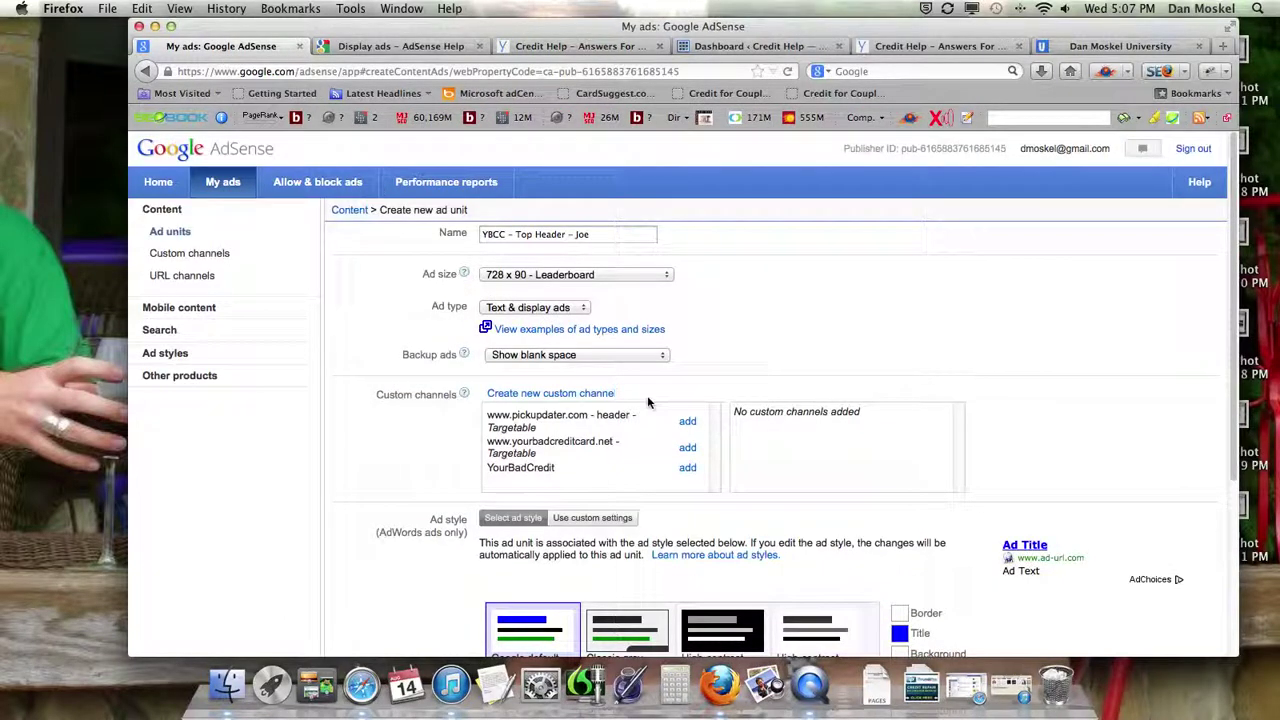
{"action": "left_click_drag", "start_coordinate": [377, 395], "coordinate": [460, 398]}
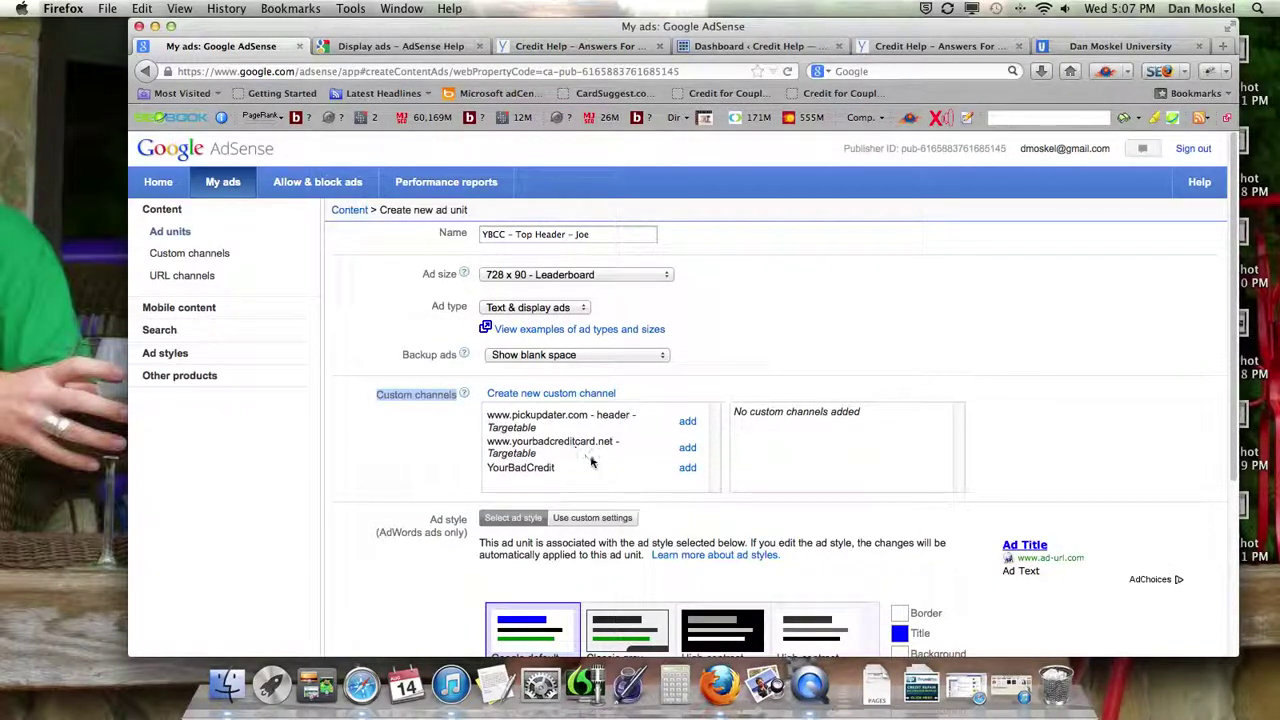
{"action": "left_click", "coordinate": [688, 448]}
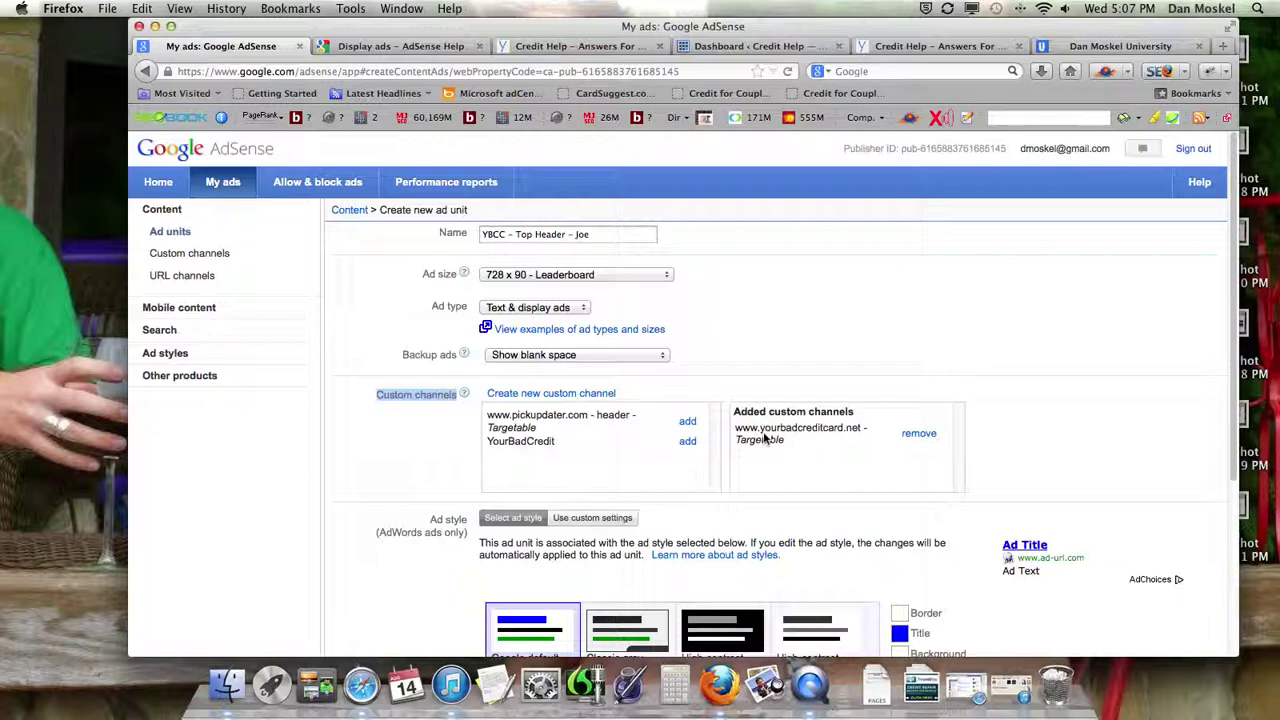
{"action": "double_click", "coordinate": [581, 234]}
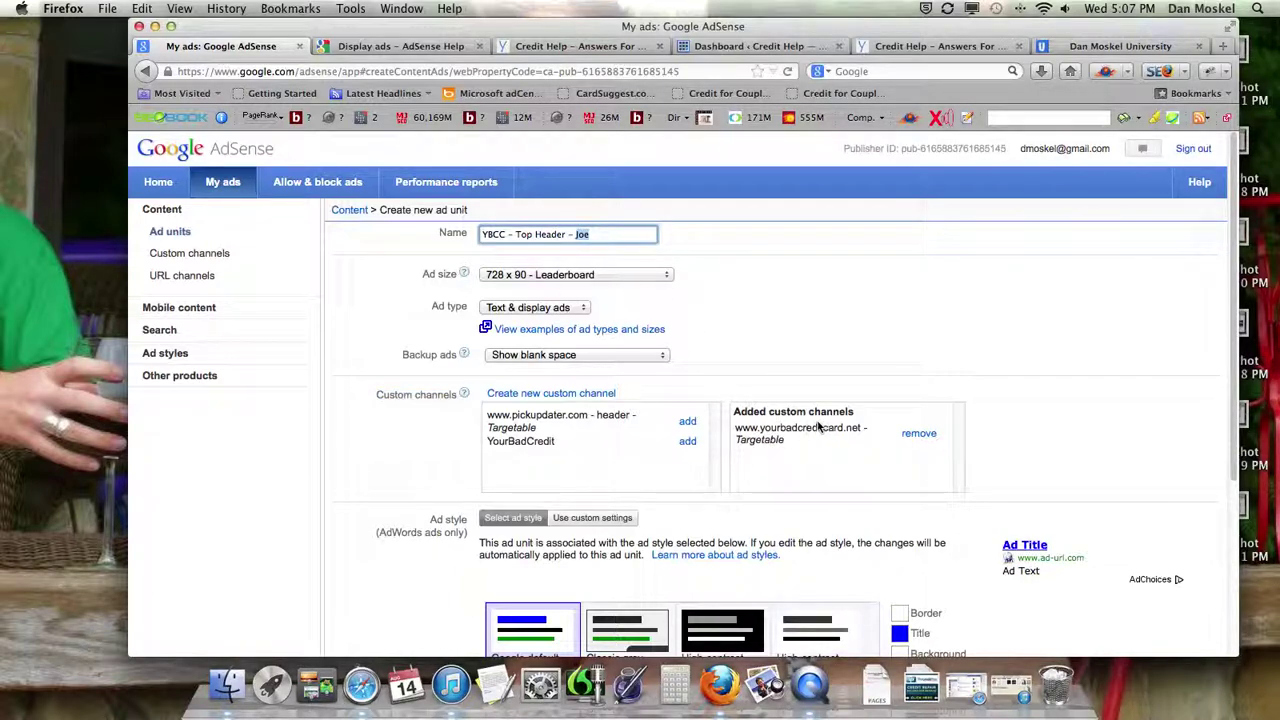
Preview Classic grey, High-contrast and Modern white styles, keep Google default, and save the unit.
{"action": "left_click", "coordinate": [805, 375]}
{"action": "scroll", "coordinate": [793, 372], "scroll_direction": "down", "scroll_amount": 2}
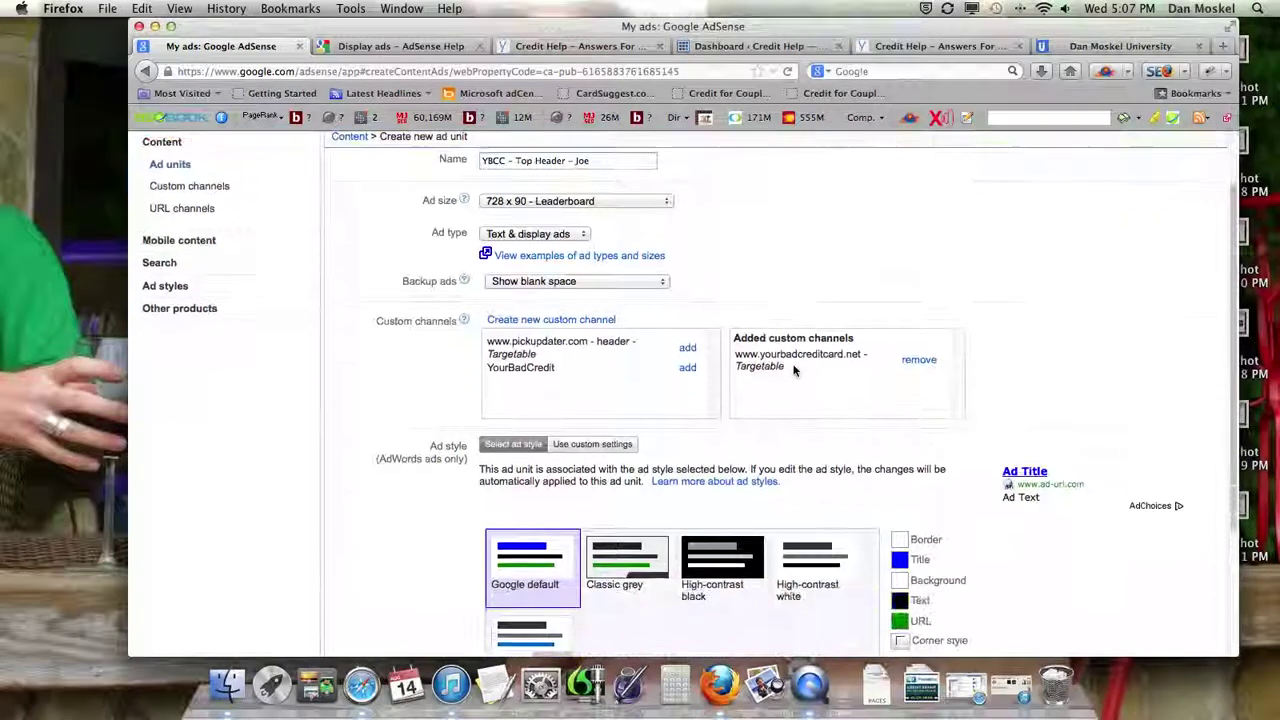
{"action": "scroll", "coordinate": [793, 372], "scroll_direction": "down", "scroll_amount": 4}
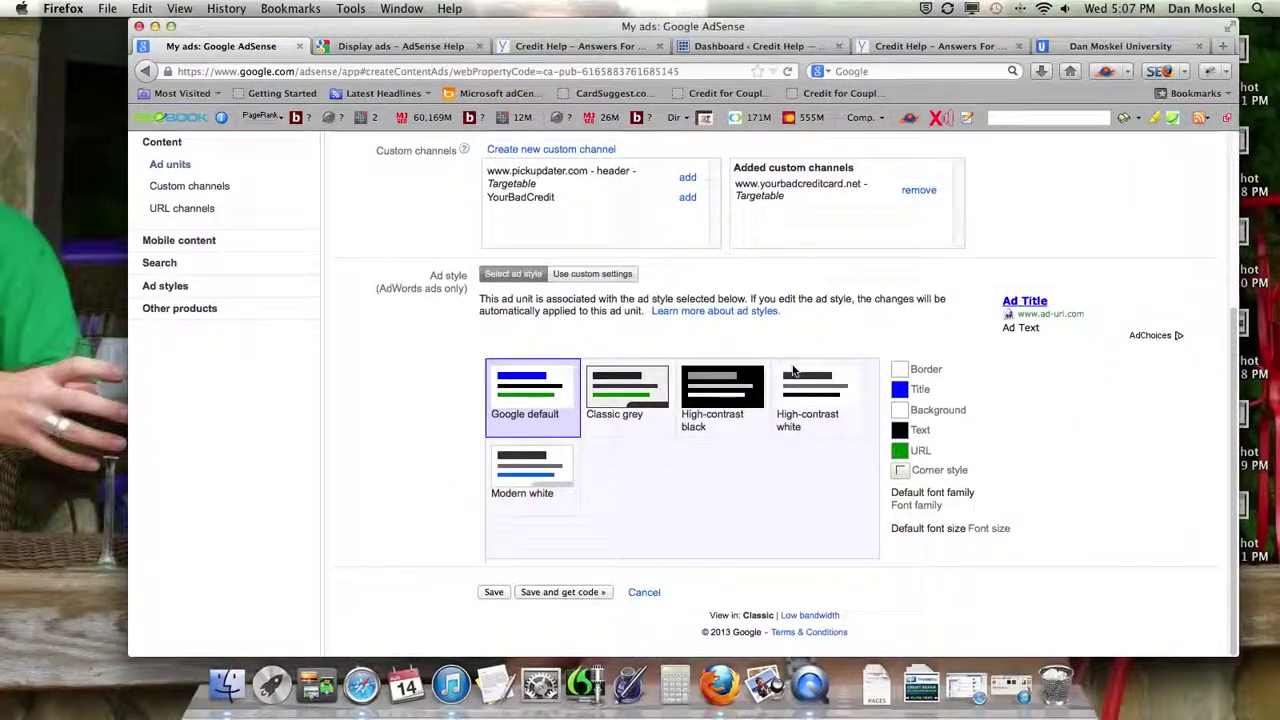
{"action": "scroll", "coordinate": [711, 343], "scroll_direction": "up", "scroll_amount": 6}
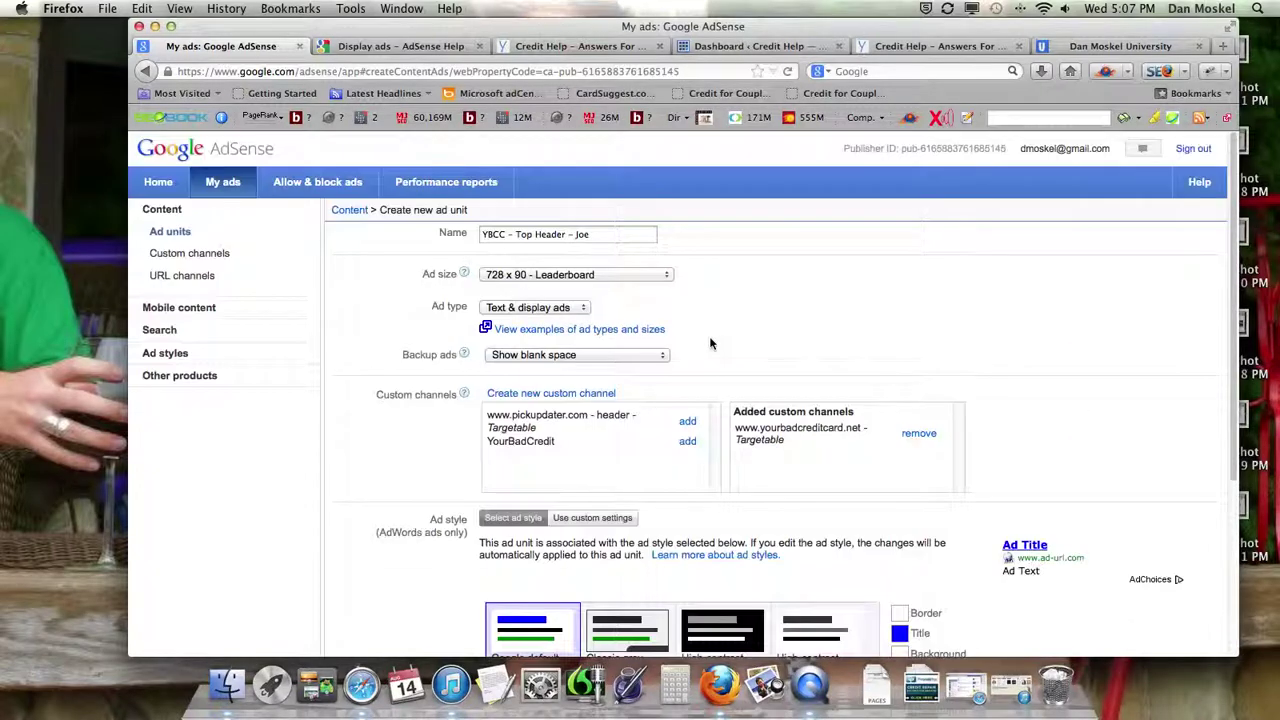
{"action": "scroll", "coordinate": [711, 343], "scroll_direction": "down", "scroll_amount": 6}
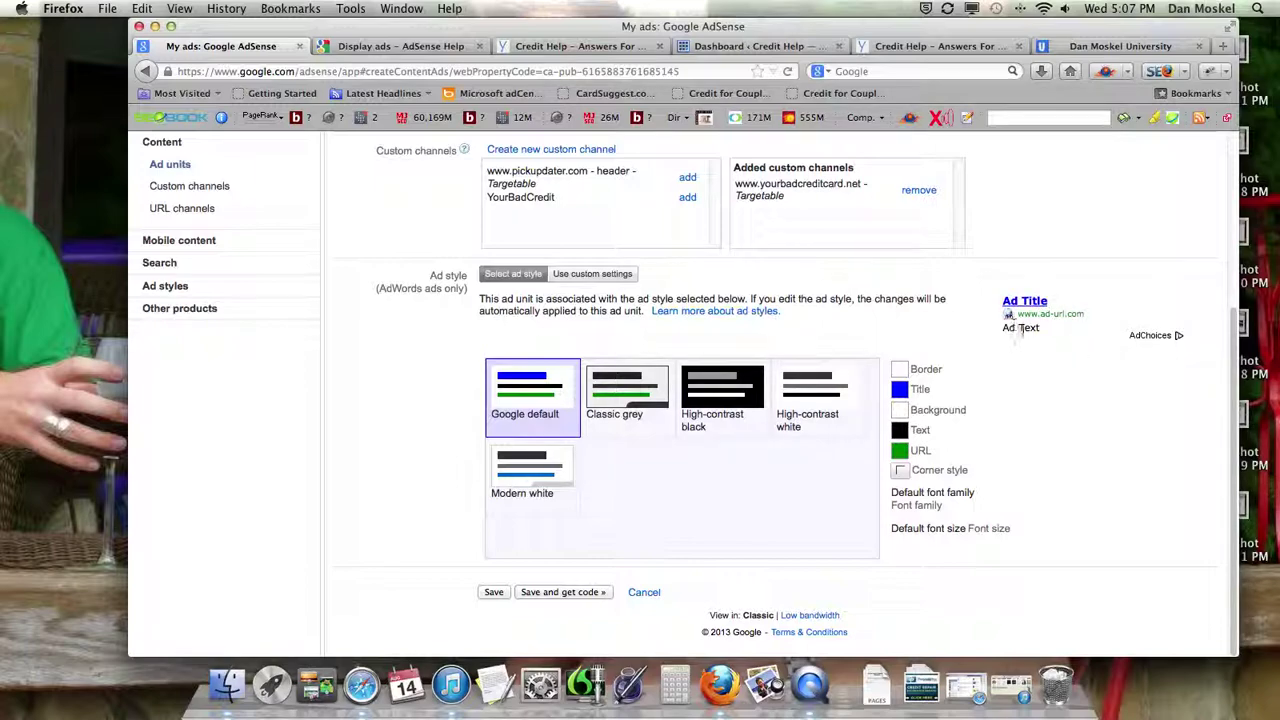
{"action": "left_click", "coordinate": [618, 416]}
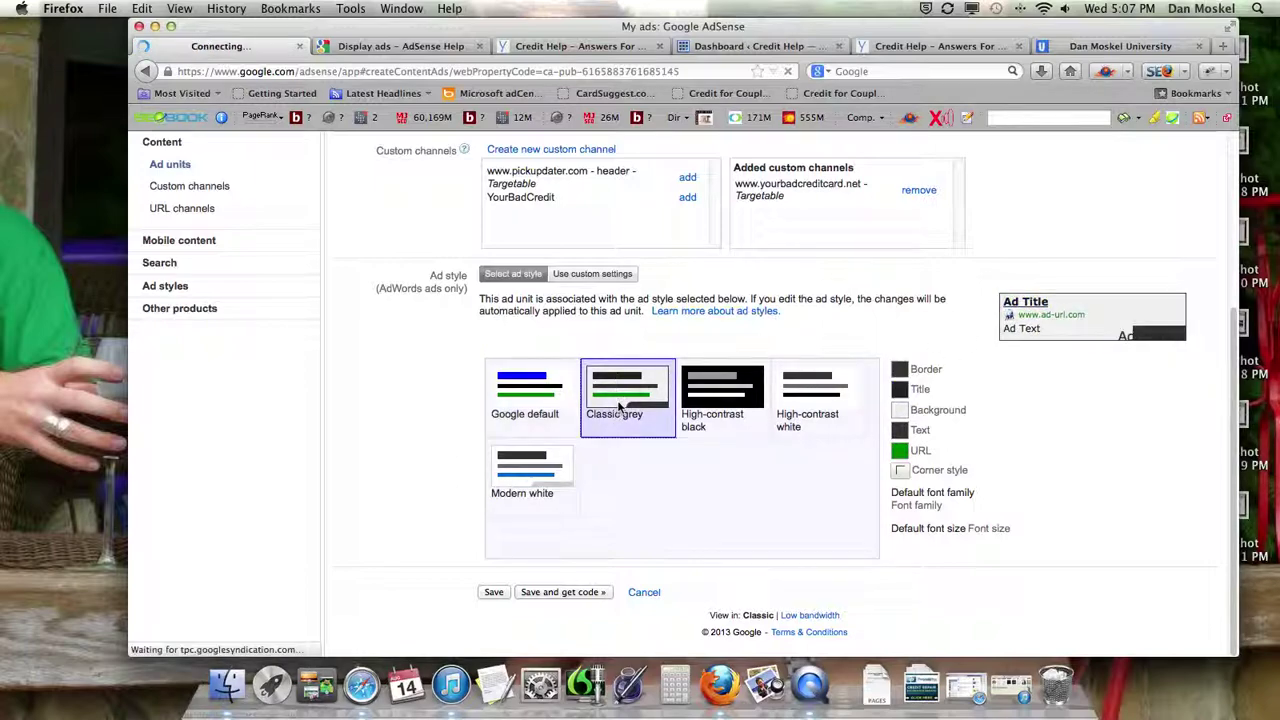
{"action": "left_click", "coordinate": [726, 410]}
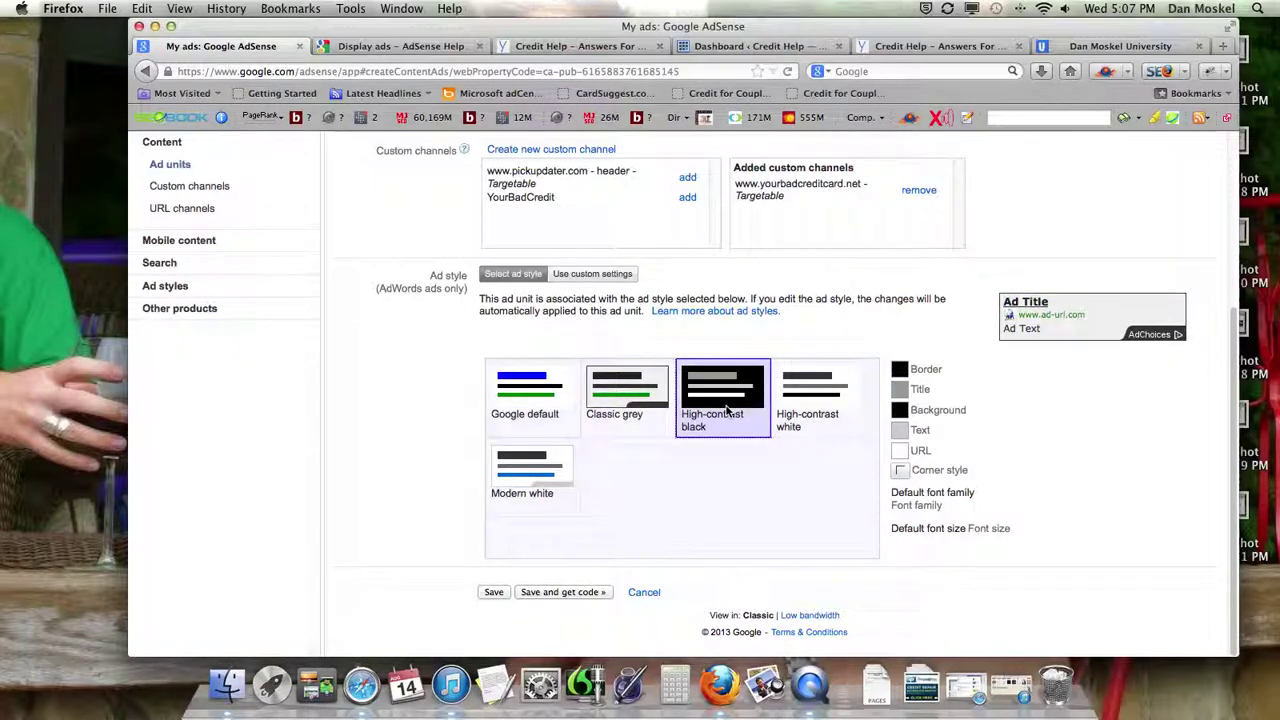
{"action": "left_click", "coordinate": [818, 403]}
{"action": "left_click", "coordinate": [516, 474]}
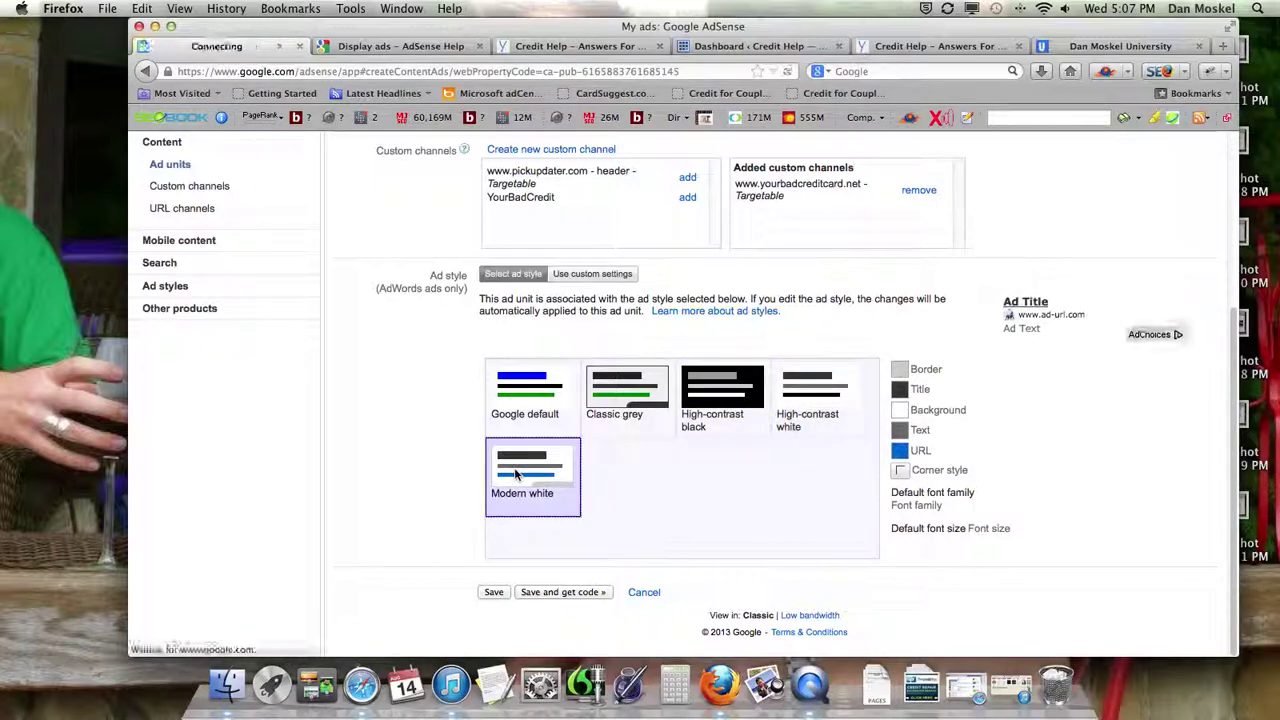
{"action": "left_click", "coordinate": [507, 413]}
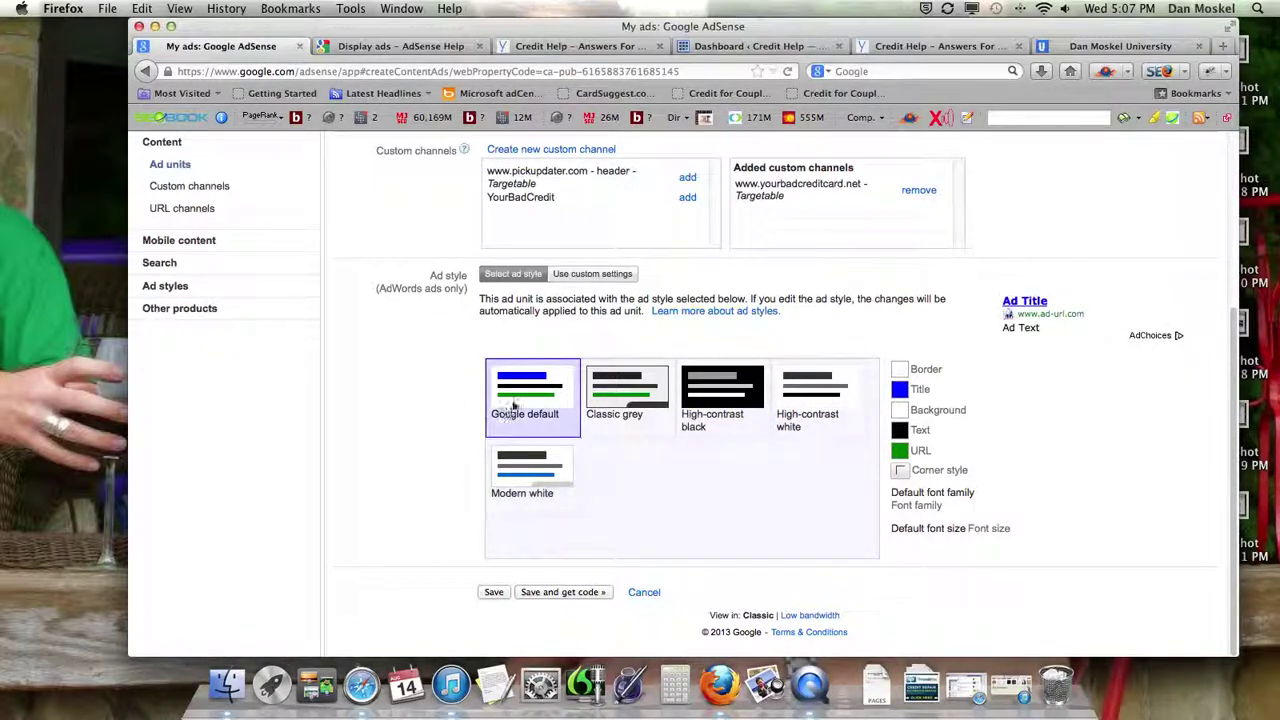
{"action": "left_click", "coordinate": [563, 592]}
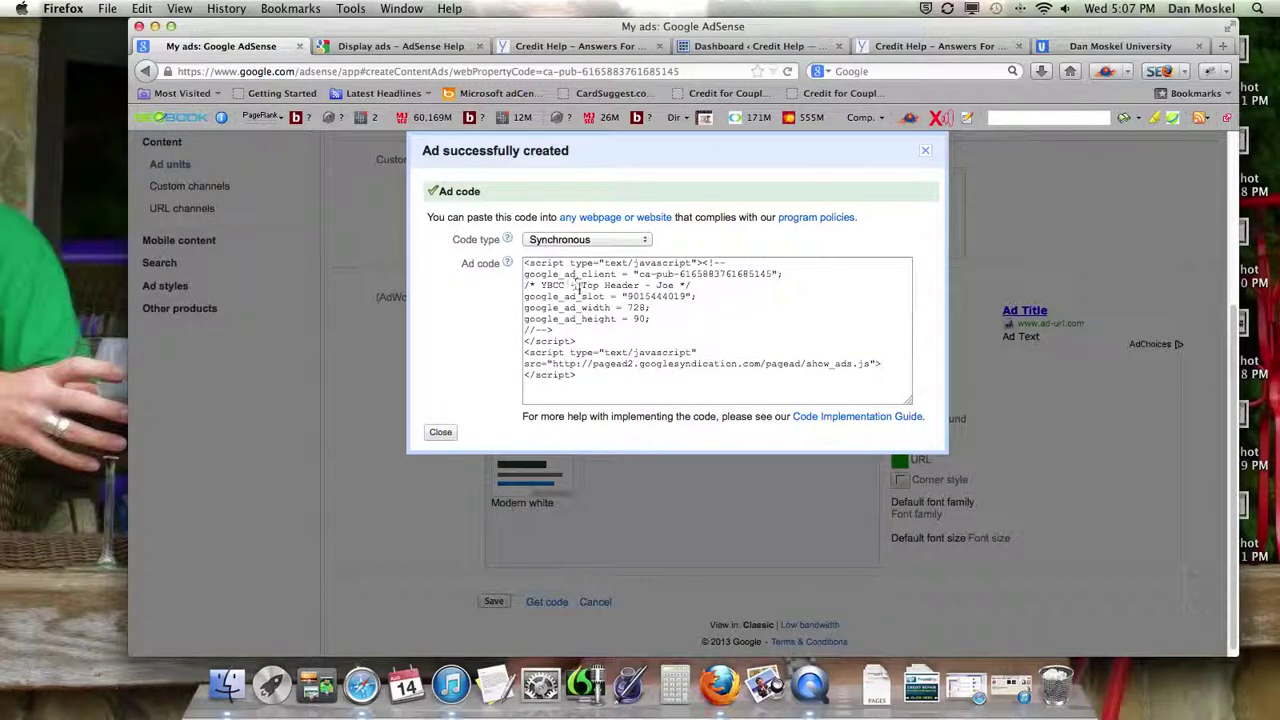
Copy the generated ad code and close the confirmation dialog.
{"action": "left_click", "coordinate": [590, 307]}
{"action": "right_click", "coordinate": [590, 307]}
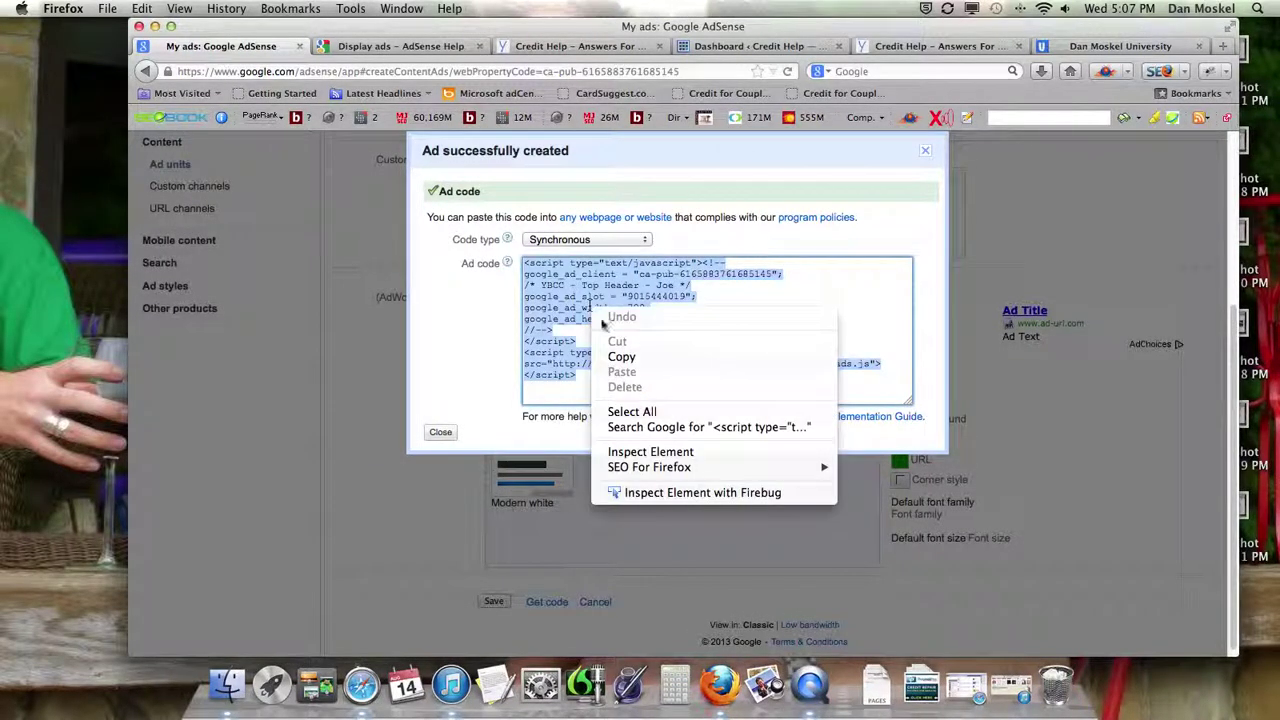
{"action": "left_click", "coordinate": [645, 358]}
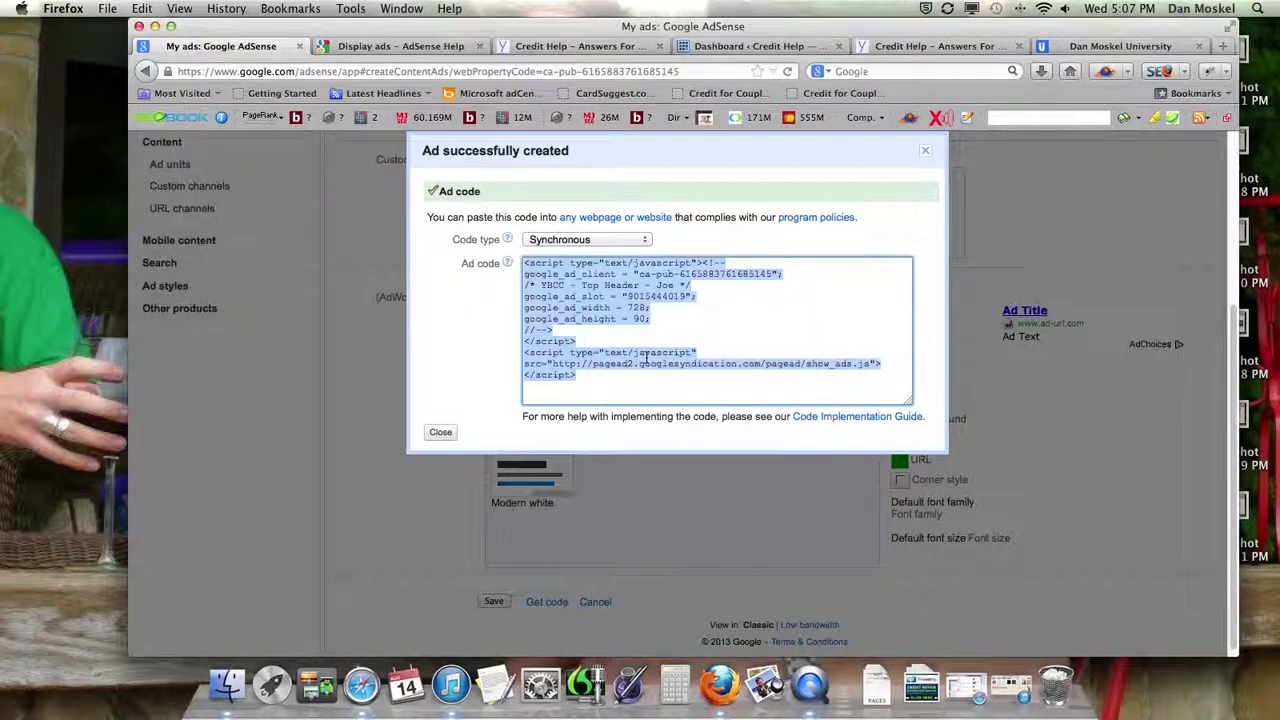
{"action": "right_click", "coordinate": [604, 321]}
{"action": "left_click", "coordinate": [619, 349]}
{"action": "left_click", "coordinate": [439, 432]}
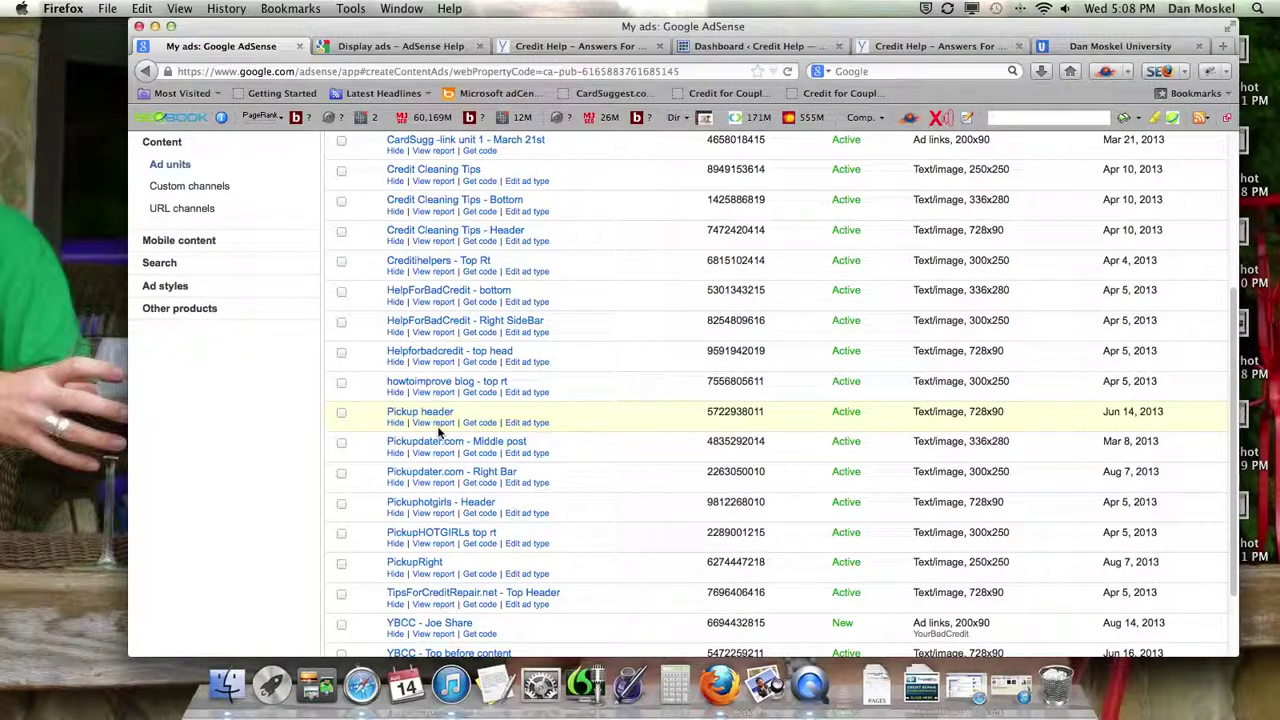
Open Genesis Simple Hooks, expand Header Hooks, and compare the code with the live site's header ad.
{"action": "left_click", "coordinate": [560, 46]}
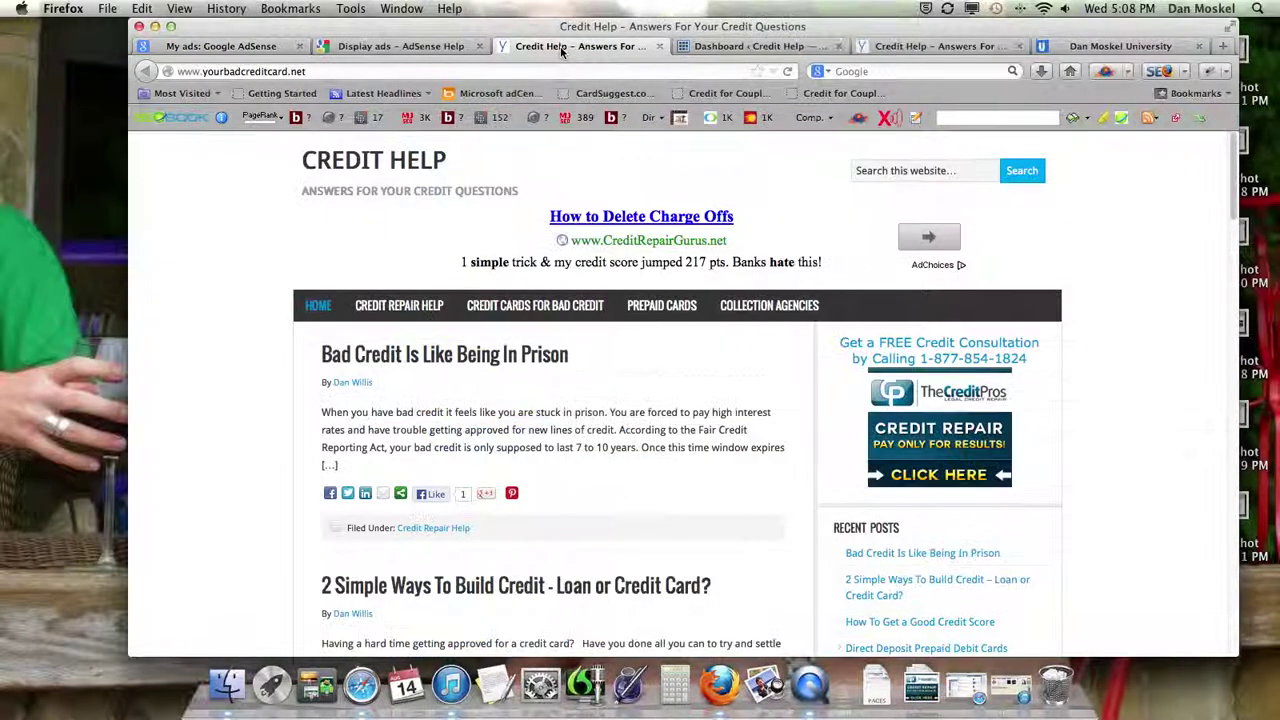
{"action": "left_click", "coordinate": [752, 46]}
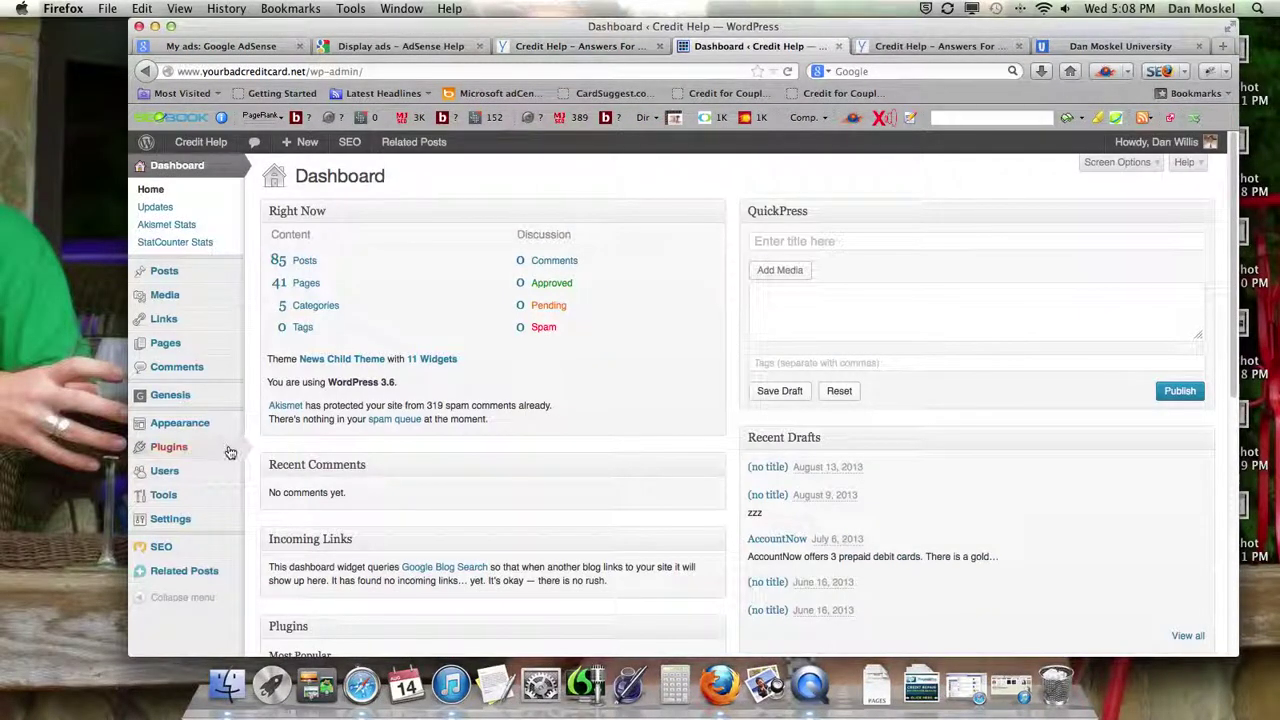
{"action": "mouse_move", "coordinate": [180, 397]}
{"action": "left_click", "coordinate": [303, 430]}
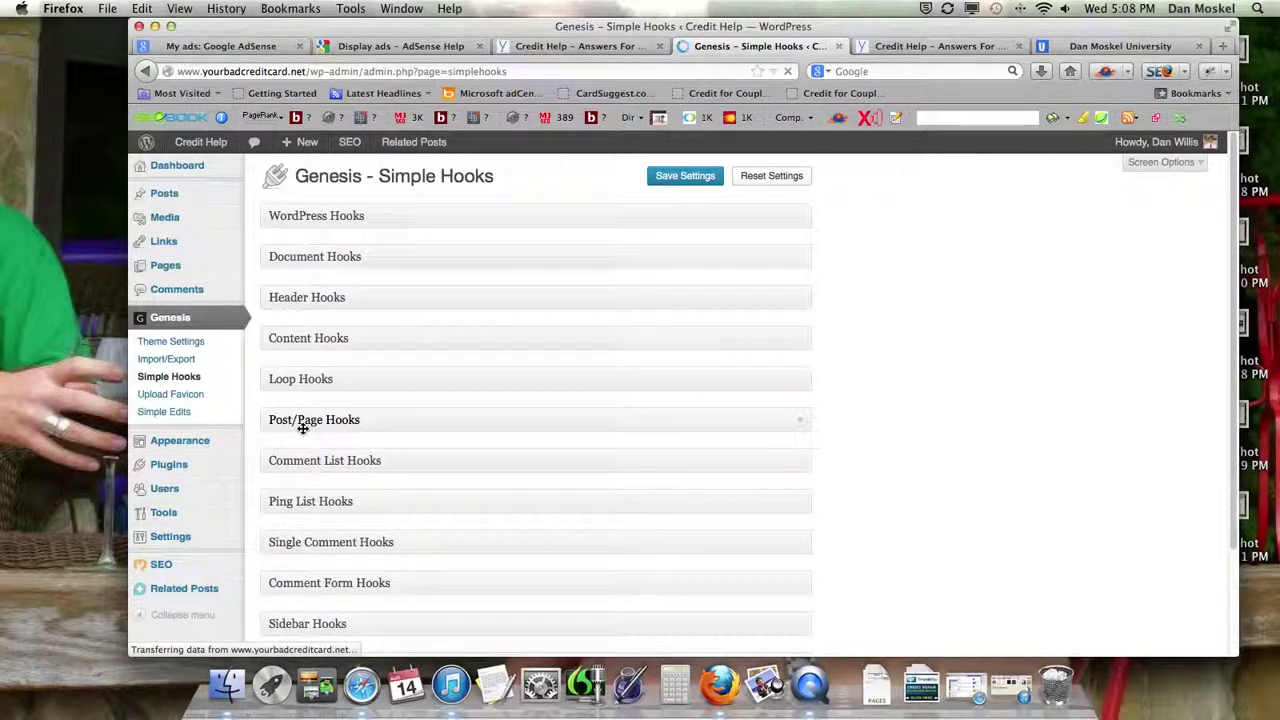
{"action": "left_click", "coordinate": [803, 300]}
{"action": "scroll", "coordinate": [707, 413], "scroll_direction": "down", "scroll_amount": 1}
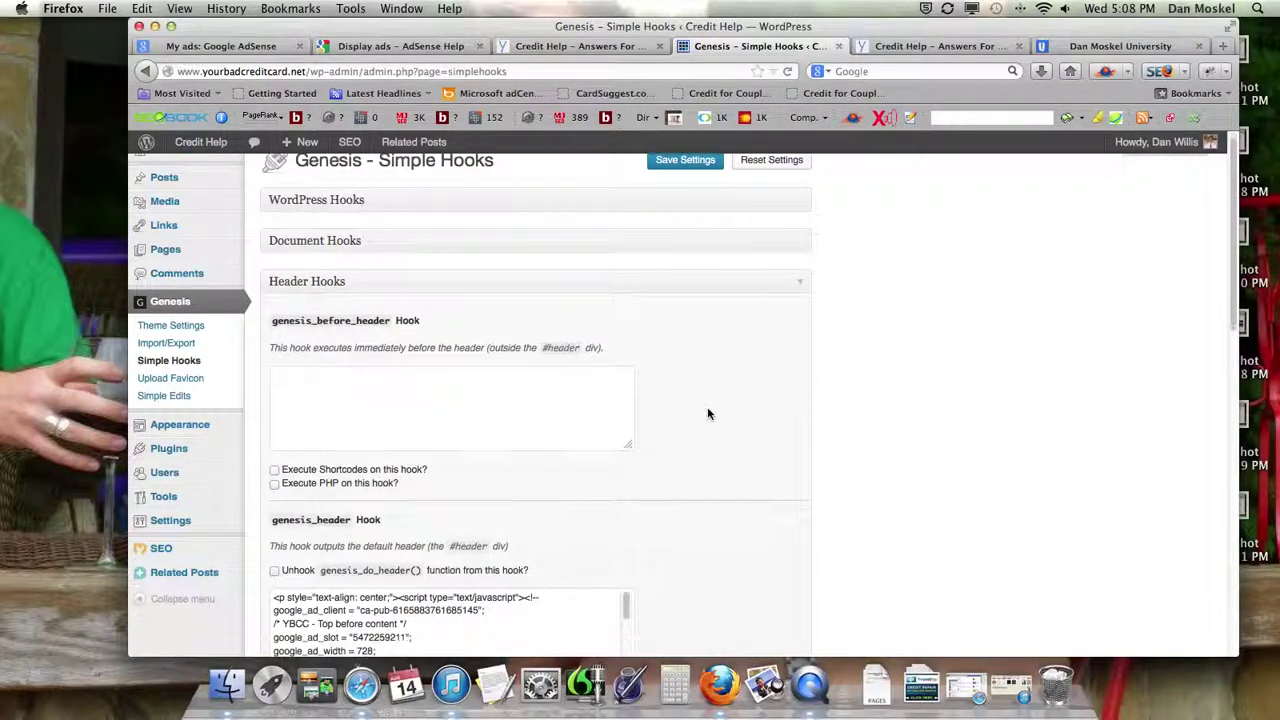
{"action": "scroll", "coordinate": [707, 413], "scroll_direction": "down", "scroll_amount": 3}
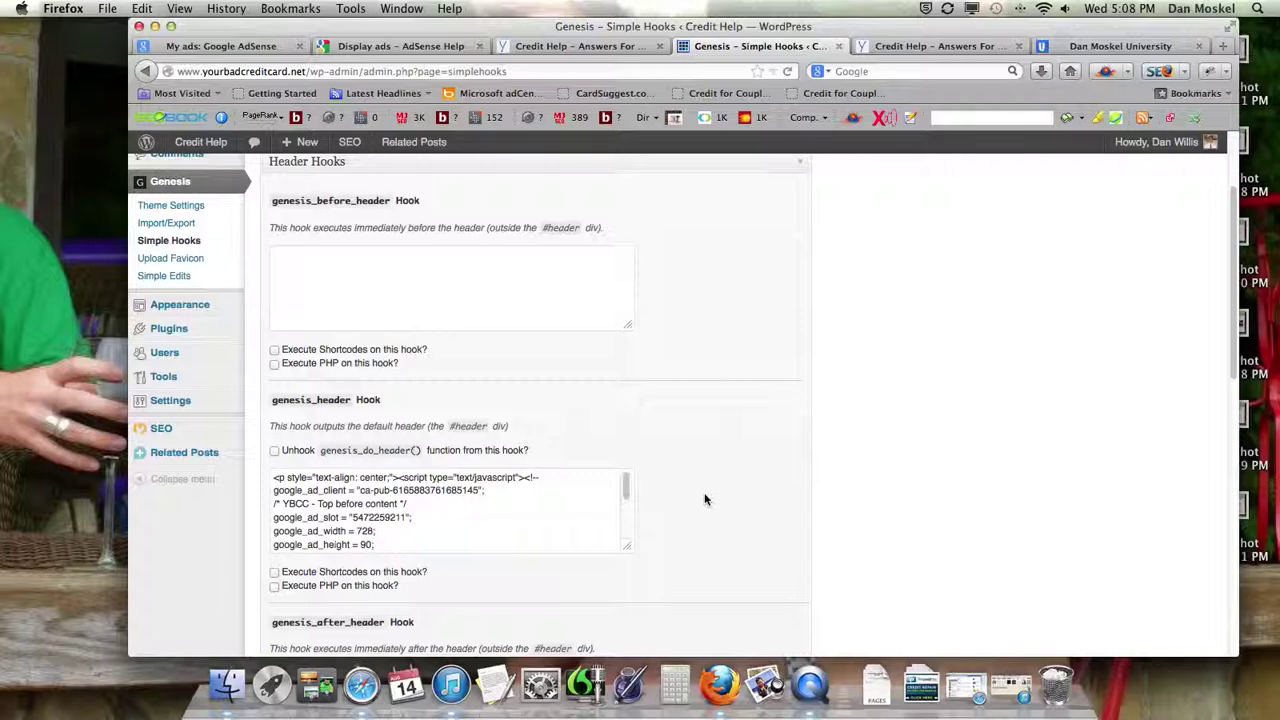
{"action": "left_click", "coordinate": [578, 46]}
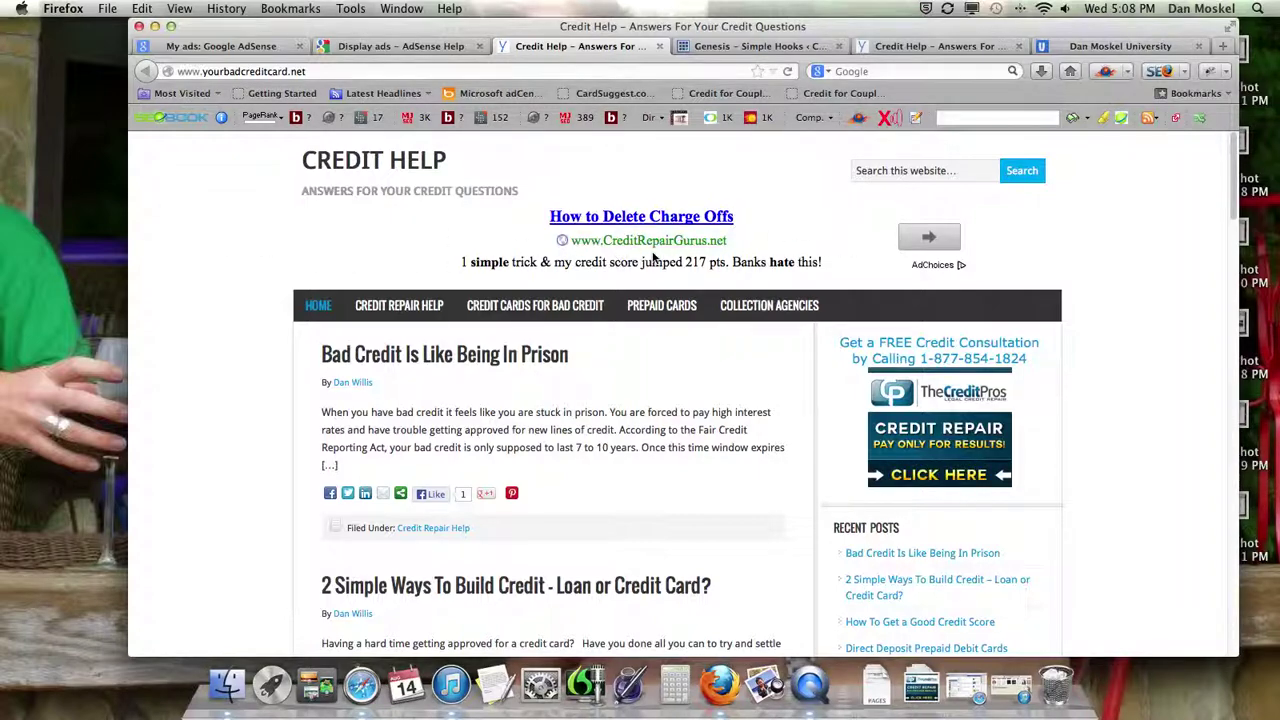
{"action": "left_click", "coordinate": [740, 46]}
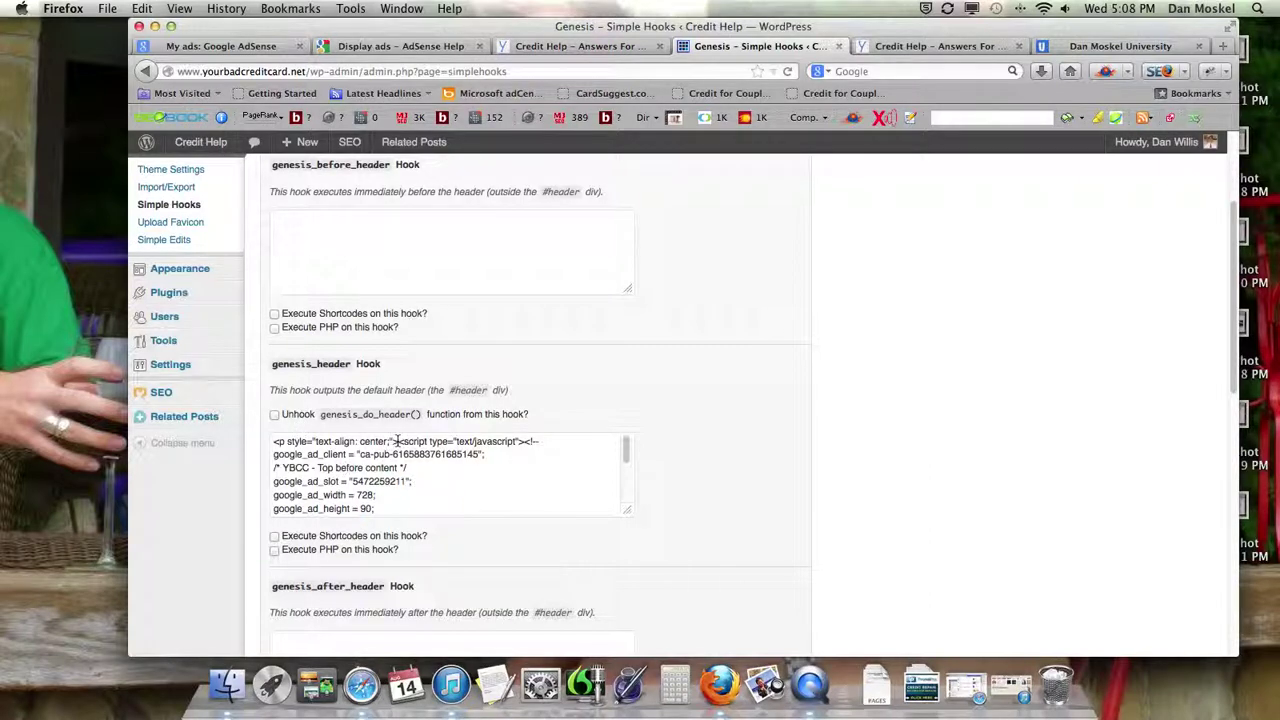
Replace the old genesis_header ad code with the new AdSense code and save the hooks.
{"action": "left_click_drag", "start_coordinate": [397, 441], "coordinate": [320, 493]}
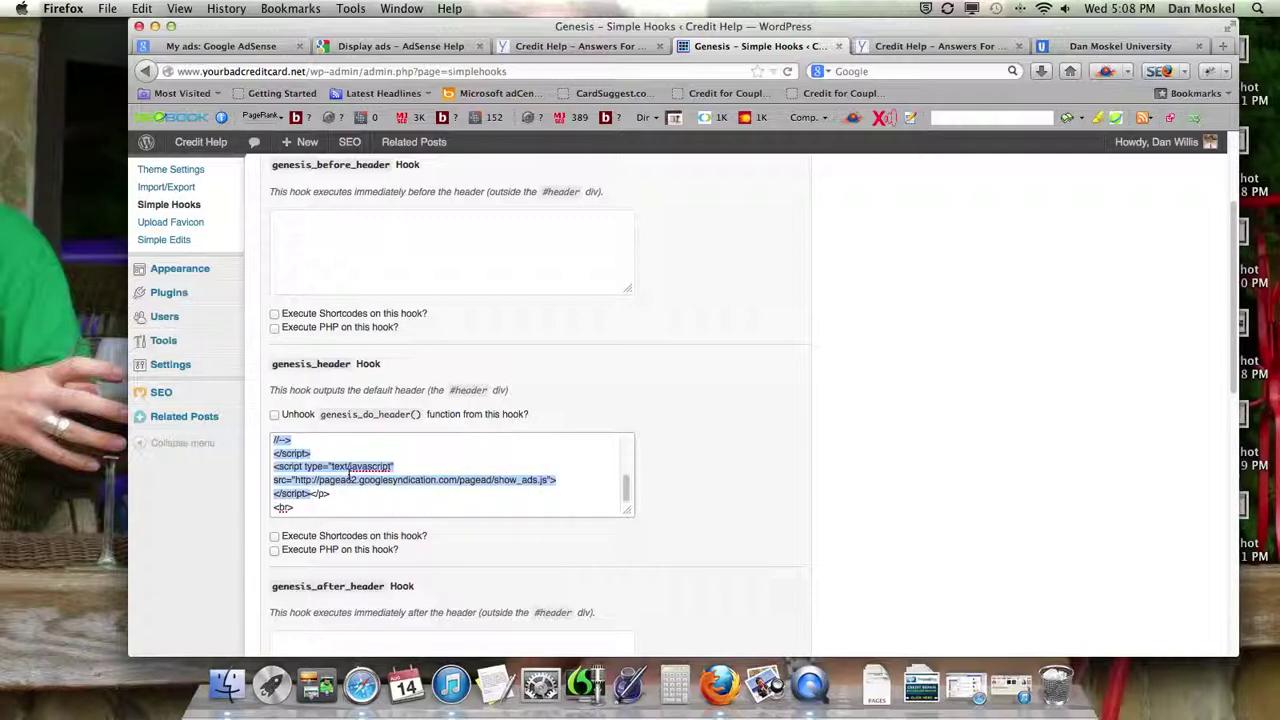
{"action": "key", "text": "BackSpace"}
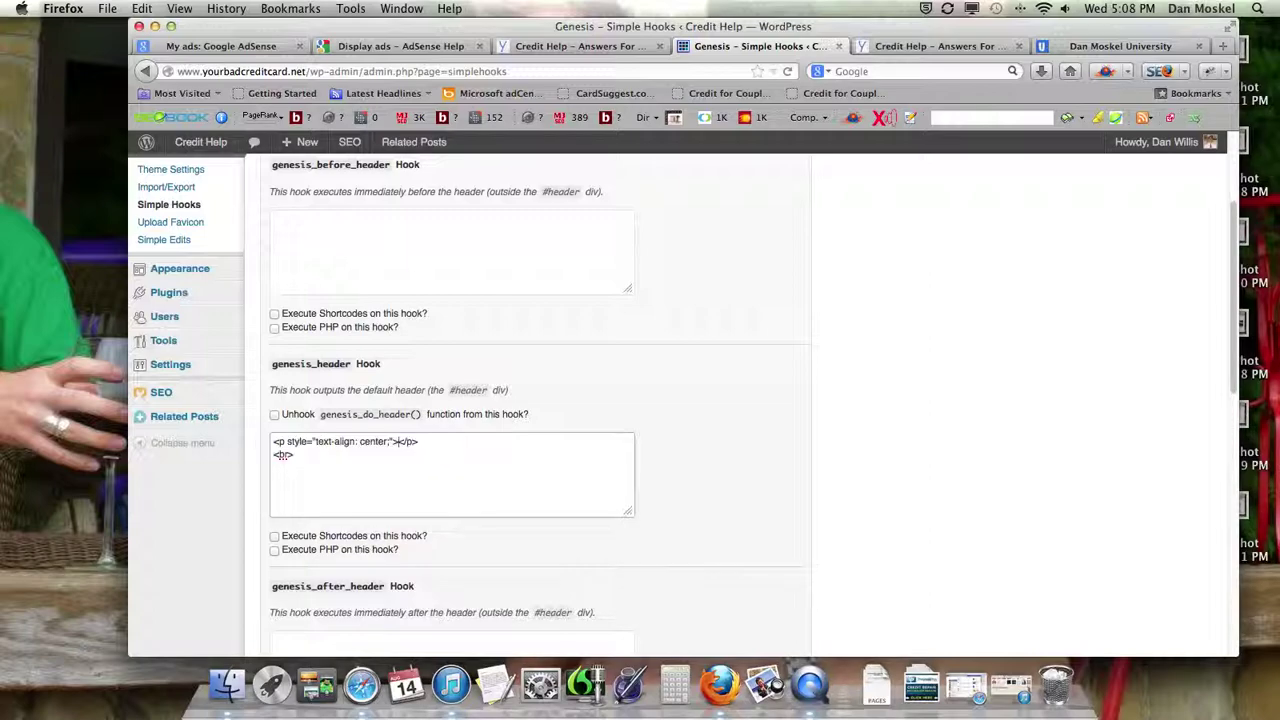
{"action": "key", "text": "super+v"}
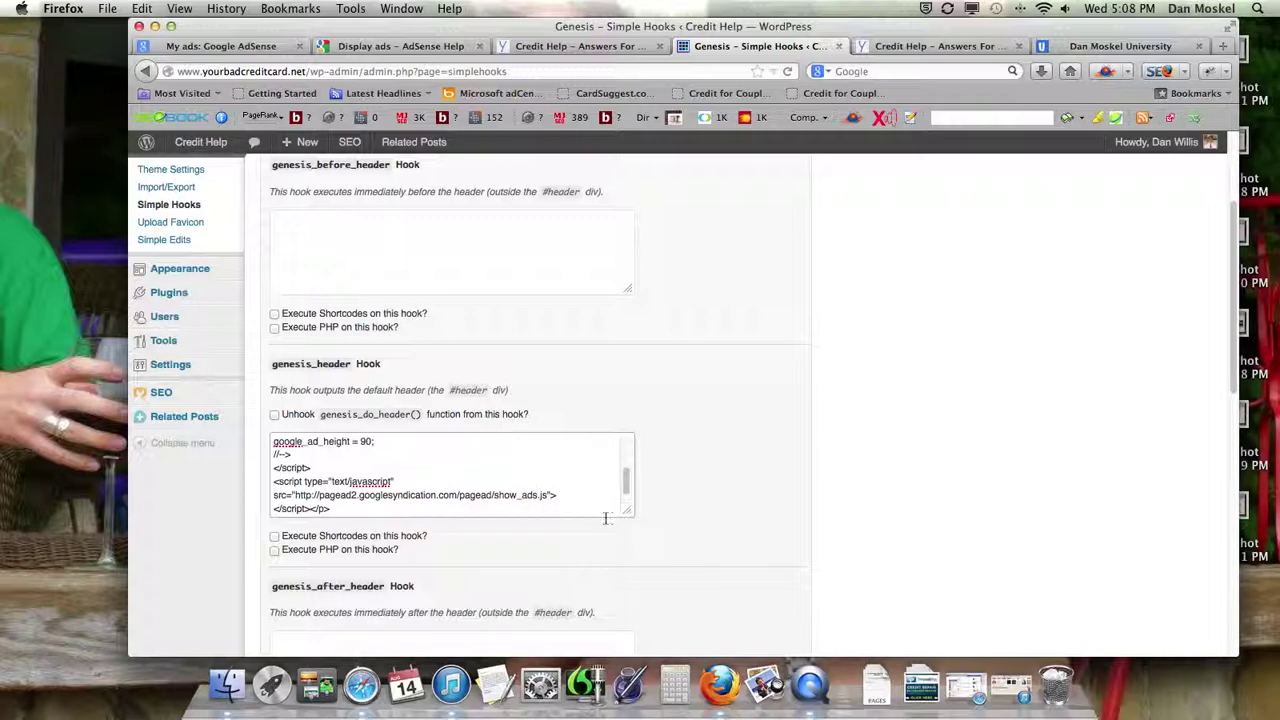
{"action": "scroll", "coordinate": [660, 545], "scroll_direction": "down", "scroll_amount": 10}
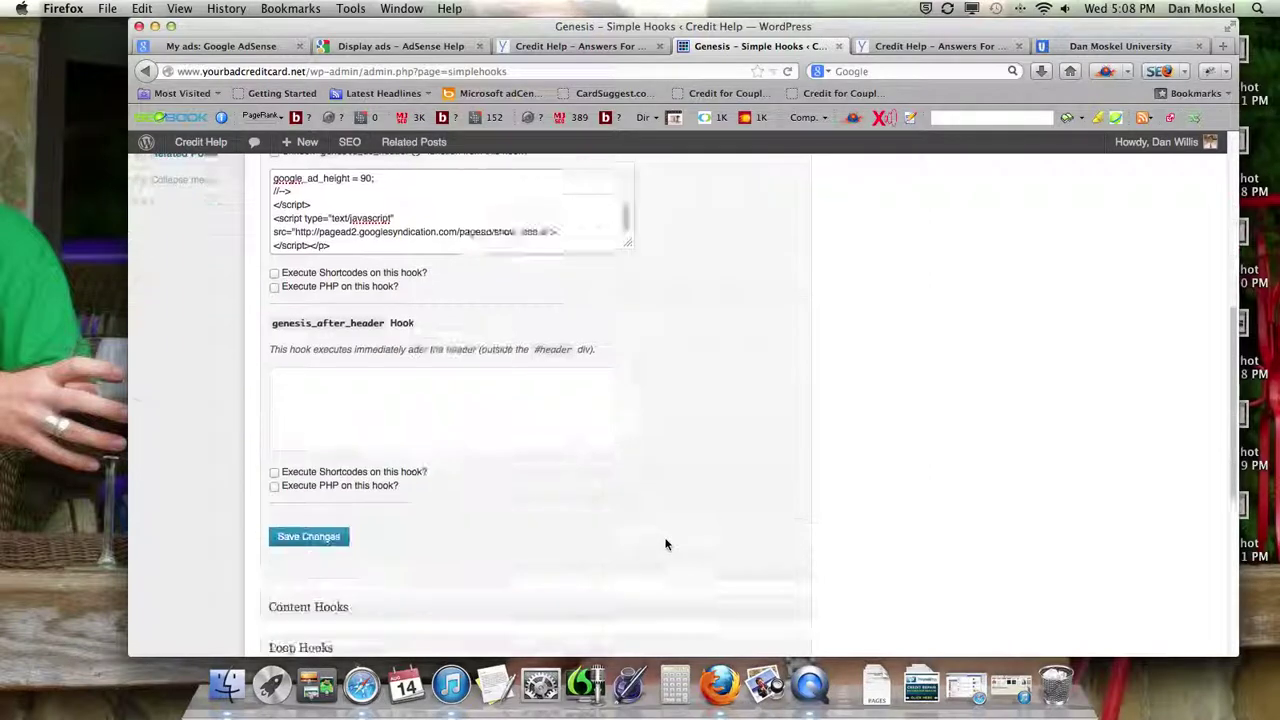
{"action": "scroll", "coordinate": [520, 477], "scroll_direction": "up", "scroll_amount": 3}
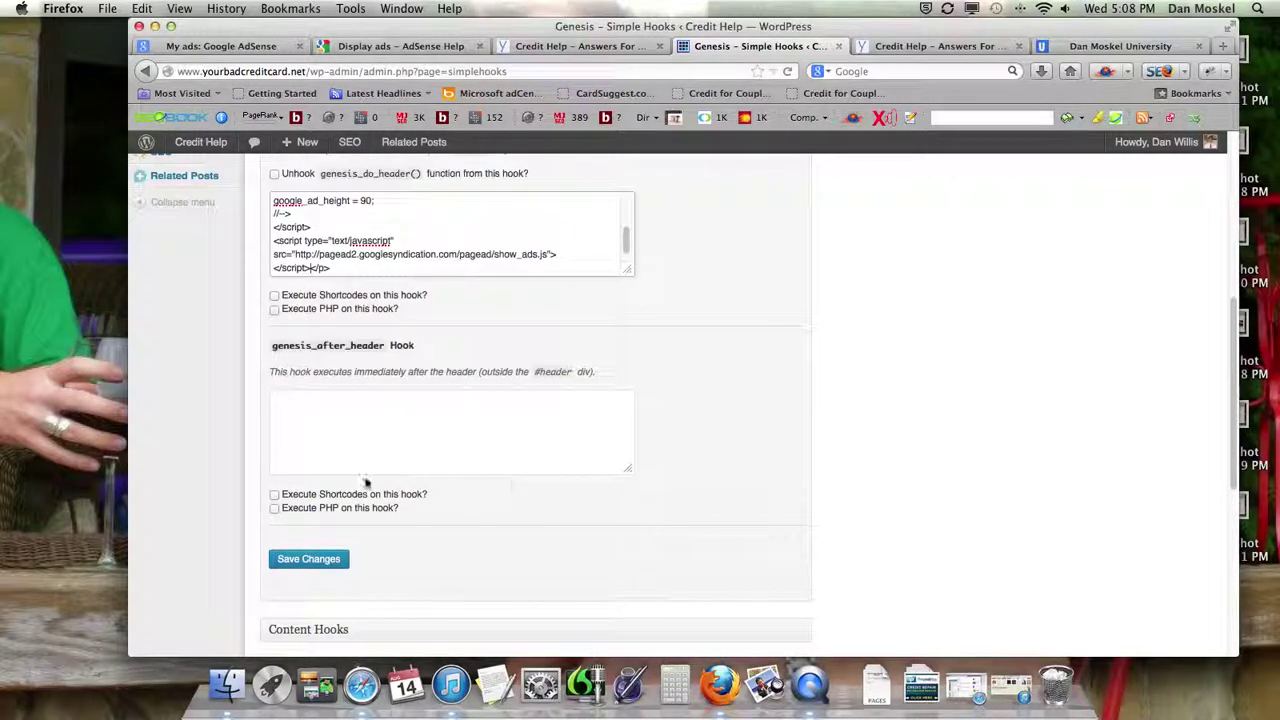
{"action": "left_click", "coordinate": [330, 566]}
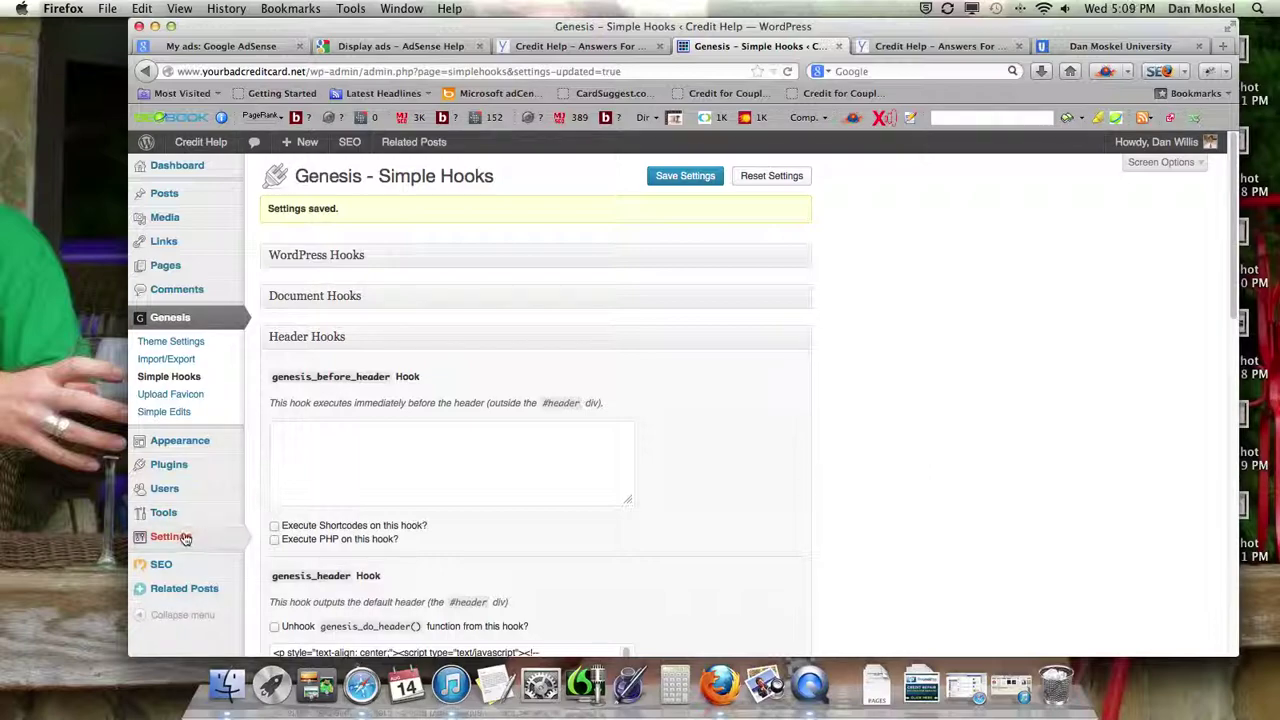
{"action": "mouse_move", "coordinate": [178, 540]}
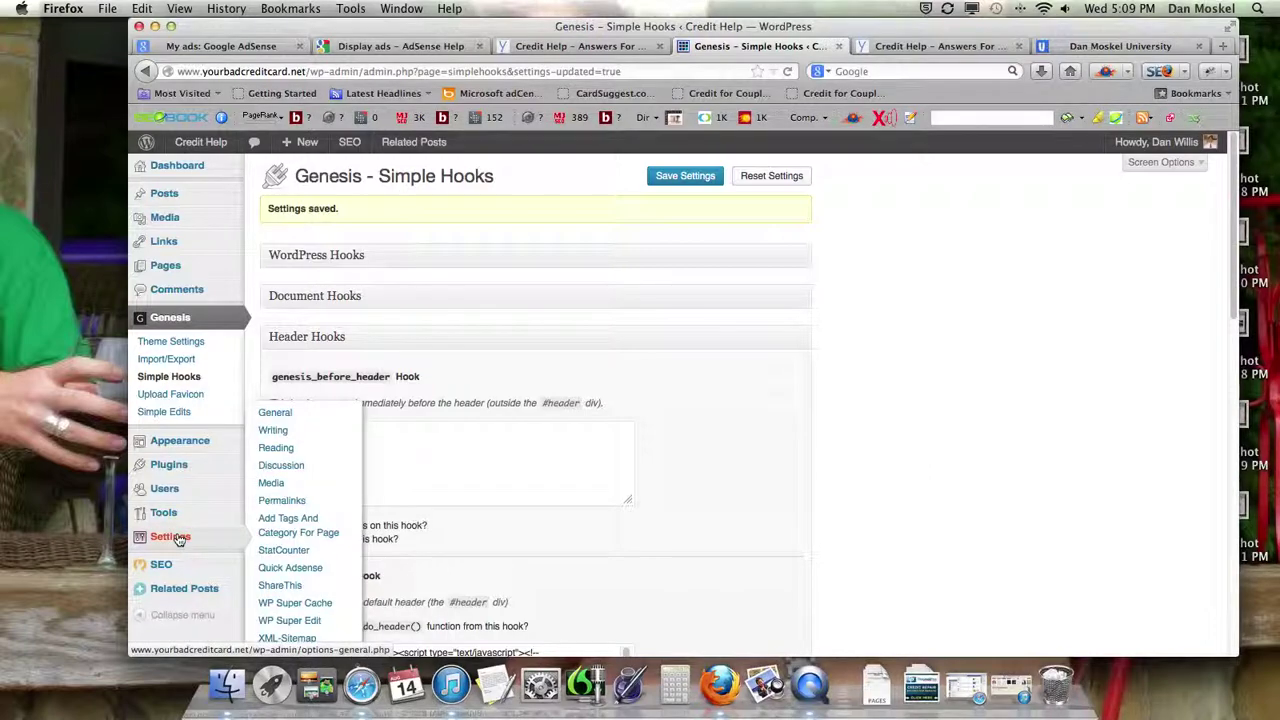
In WP Super Cache settings, select Caching Off and update the status.
{"action": "left_click", "coordinate": [313, 605]}
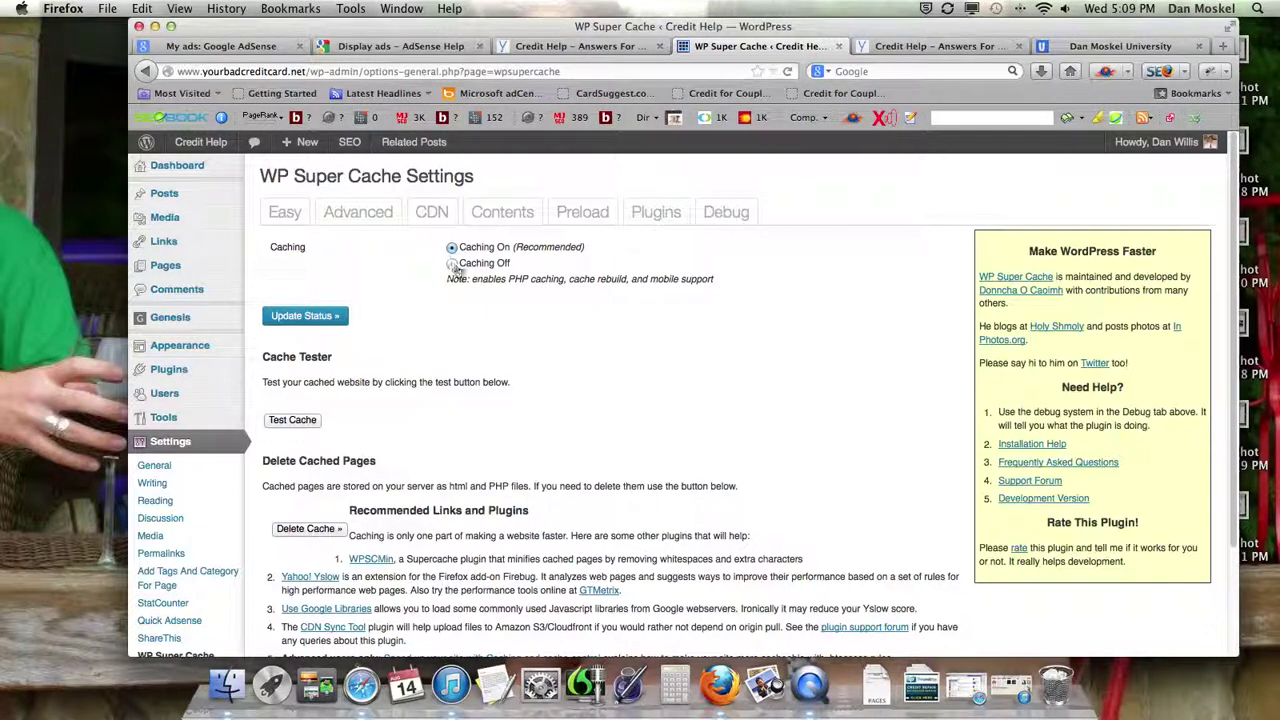
{"action": "left_click", "coordinate": [452, 263]}
{"action": "left_click", "coordinate": [316, 318]}
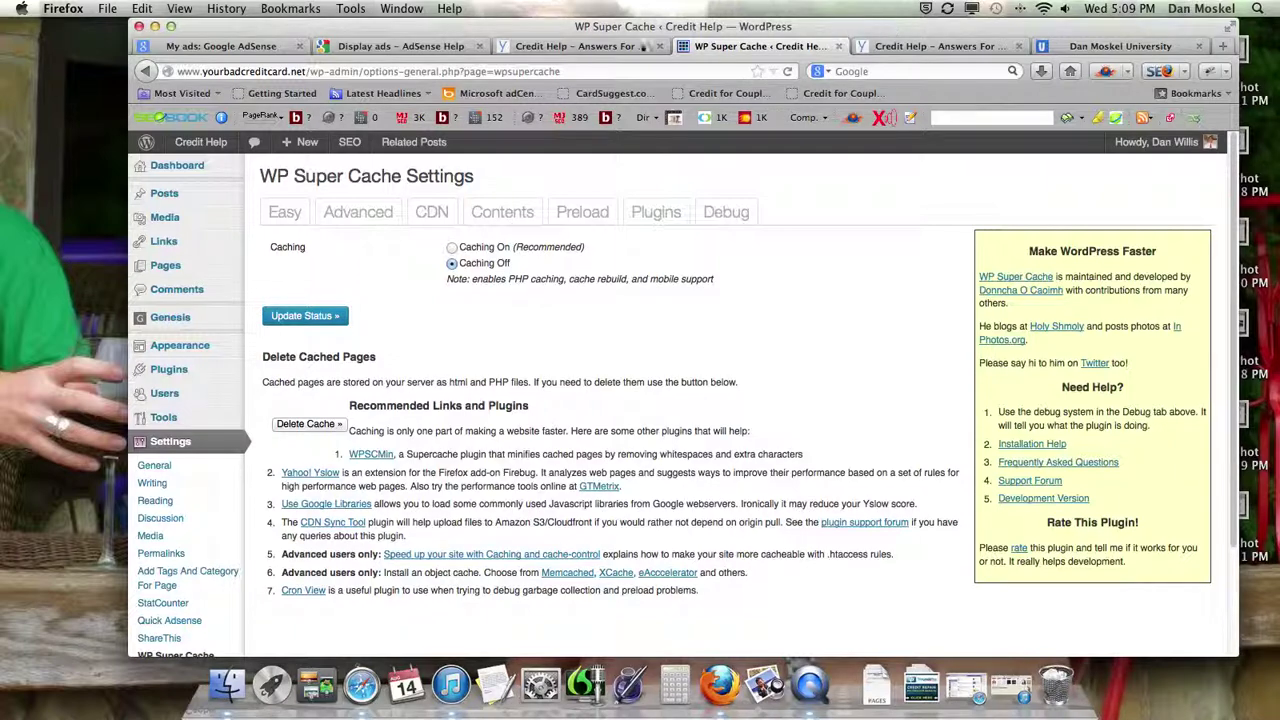
Open the Credit Cards For Rebuilding Credit post from the Credit Cards for Bad Credit category.
{"action": "left_click", "coordinate": [582, 47]}
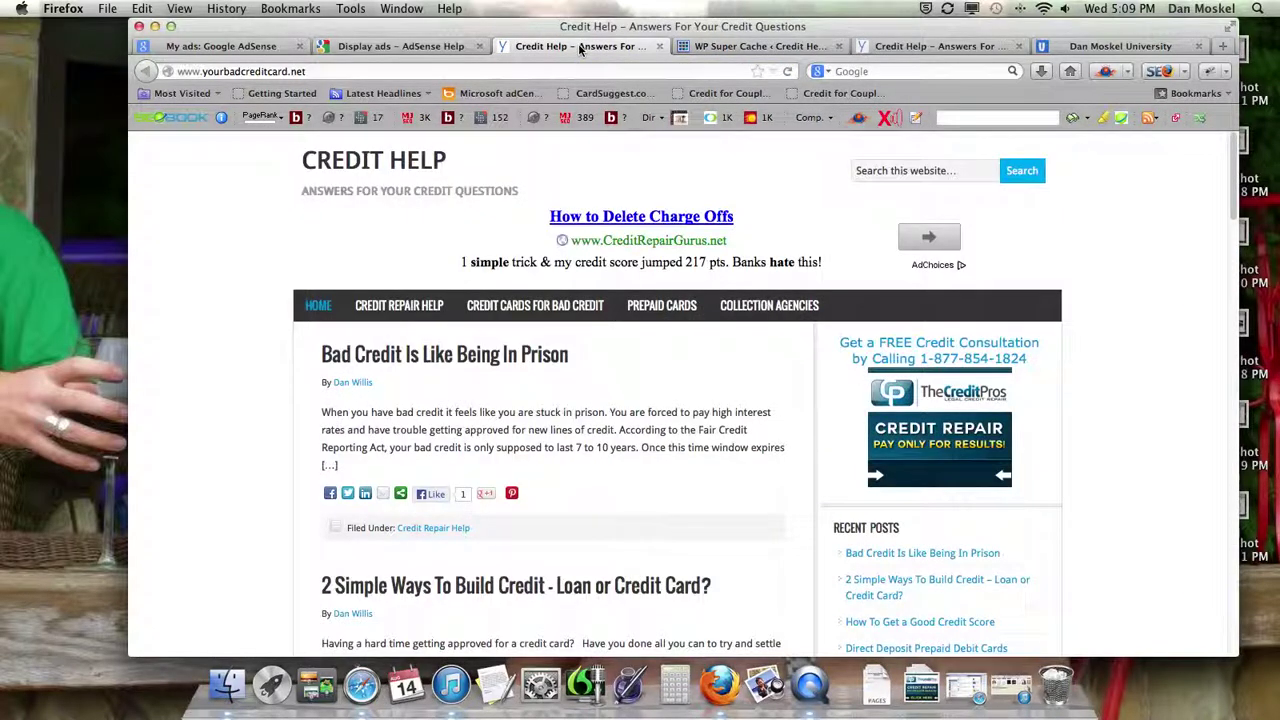
{"action": "left_click", "coordinate": [559, 314]}
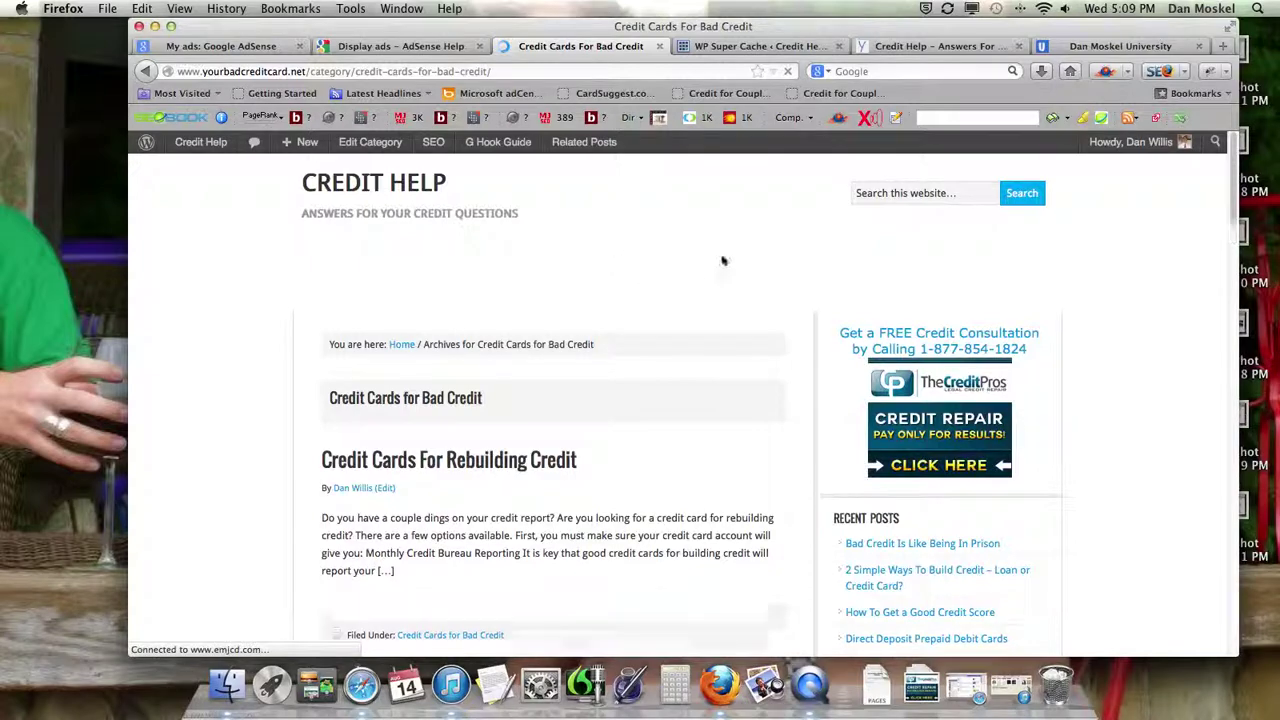
{"action": "left_click", "coordinate": [540, 462]}
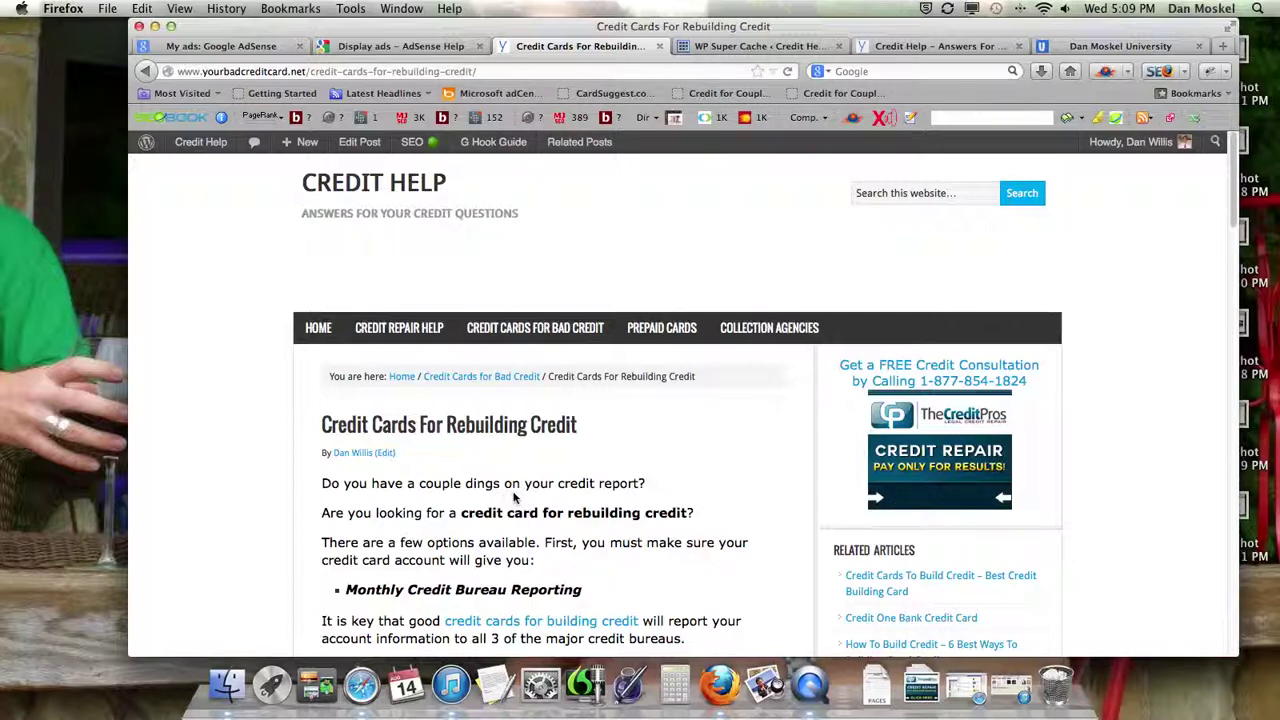
{"action": "scroll", "coordinate": [547, 486], "scroll_direction": "down", "scroll_amount": 2}
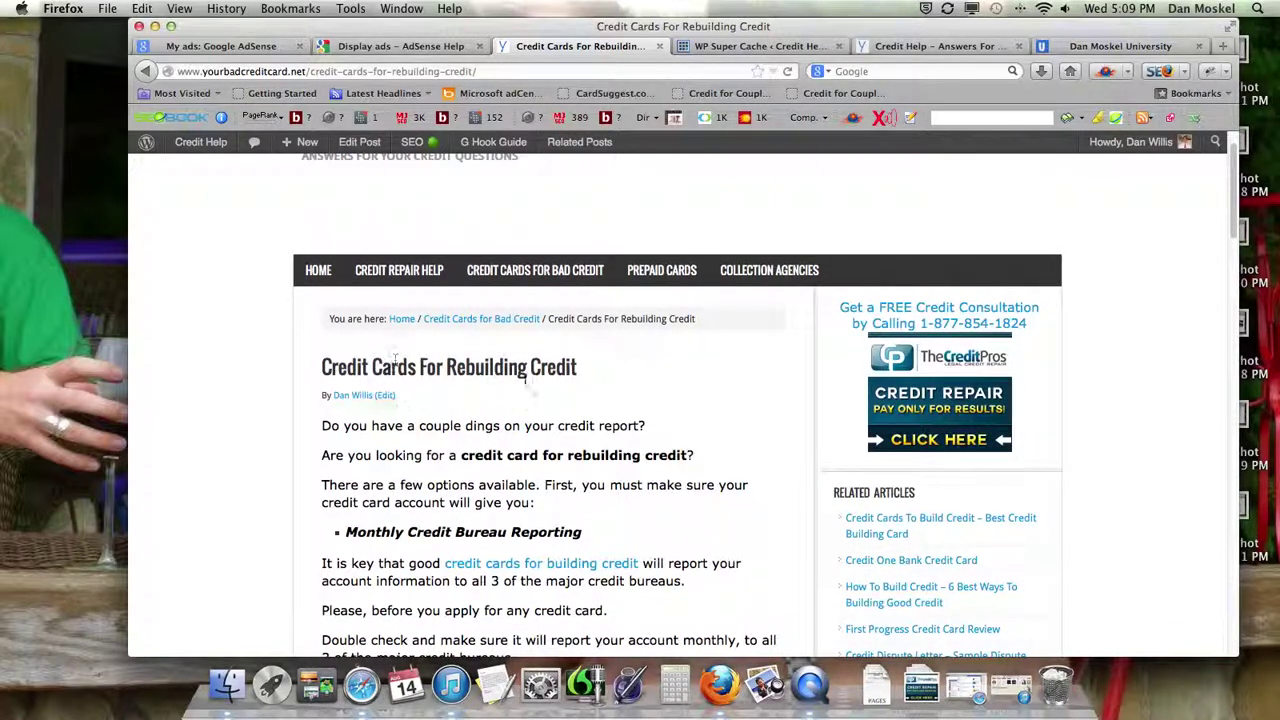
{"action": "scroll", "coordinate": [605, 378], "scroll_direction": "up", "scroll_amount": 2}
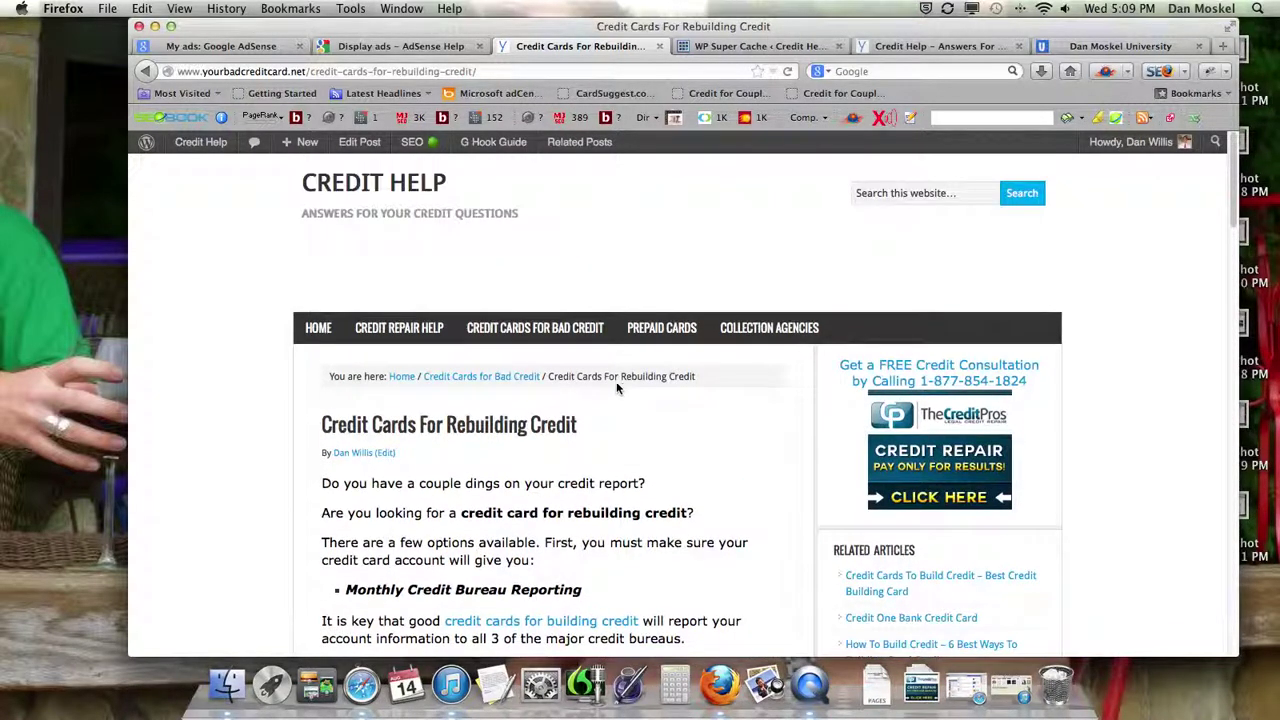
Check the cache settings tab, then return to the article and open the prepaid cards category.
{"action": "left_click", "coordinate": [761, 48]}
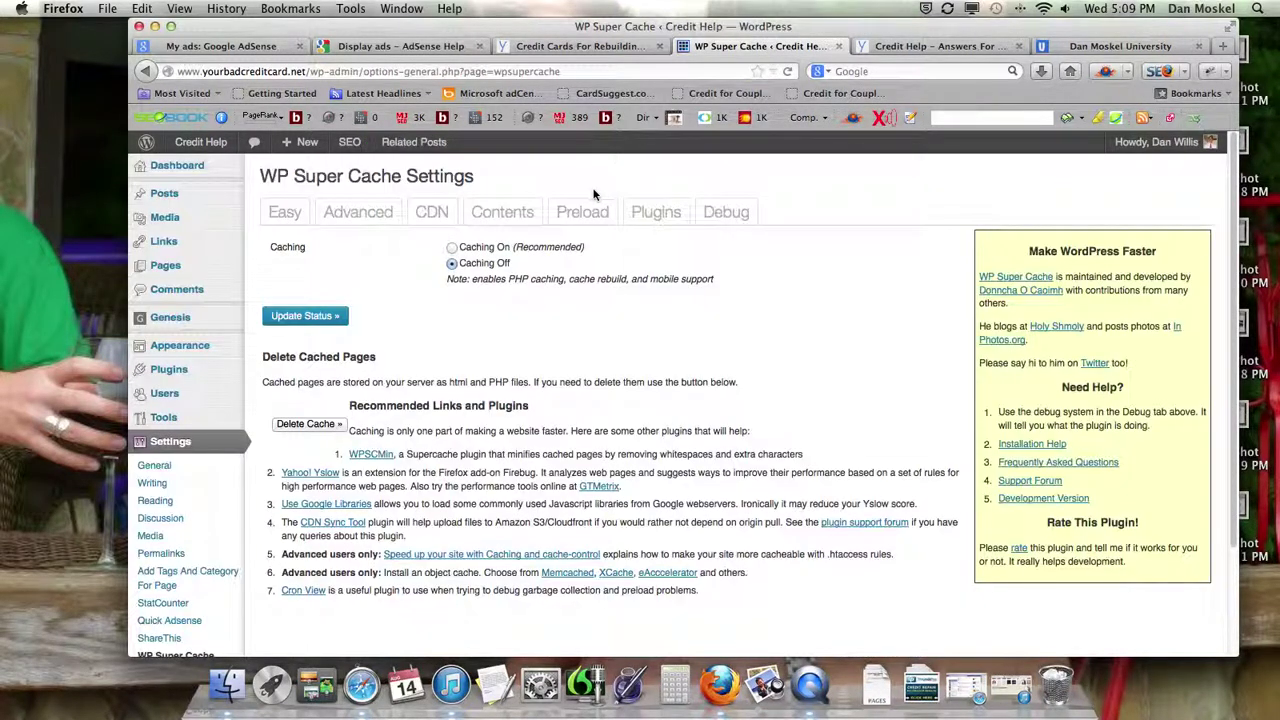
{"action": "key", "text": "ctrl+shift+Tab"}
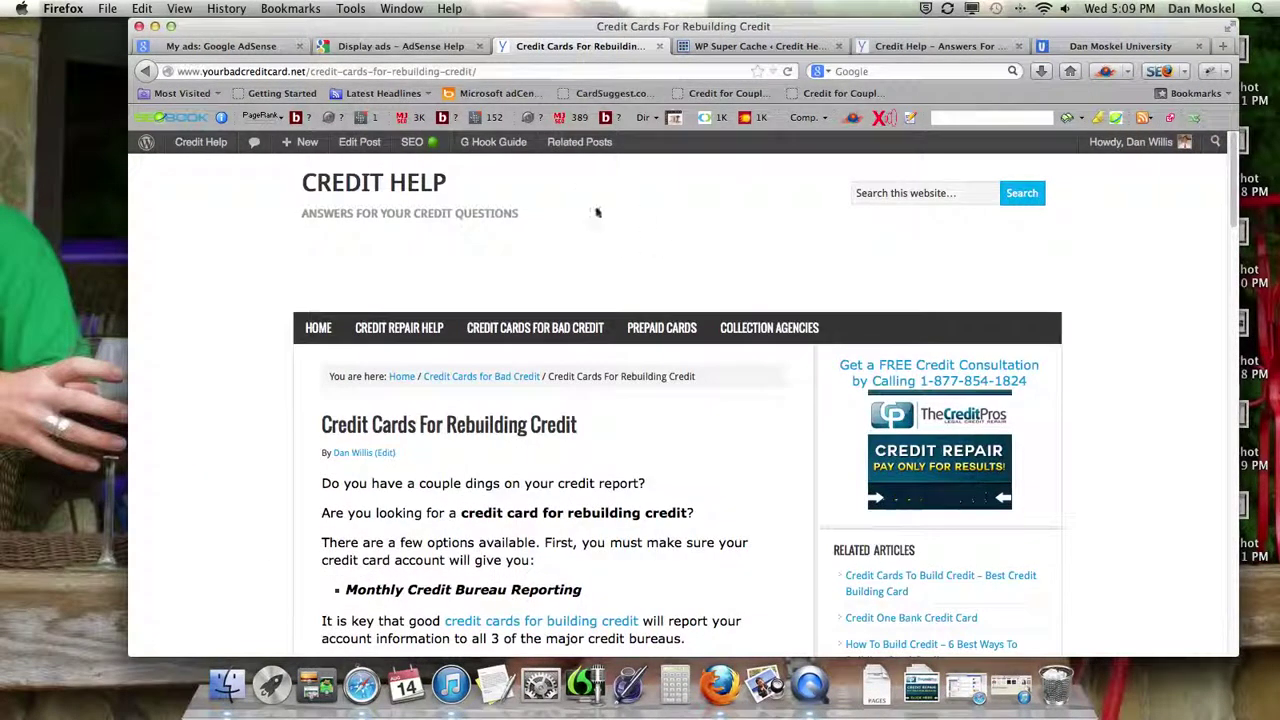
{"action": "left_click", "coordinate": [666, 331]}
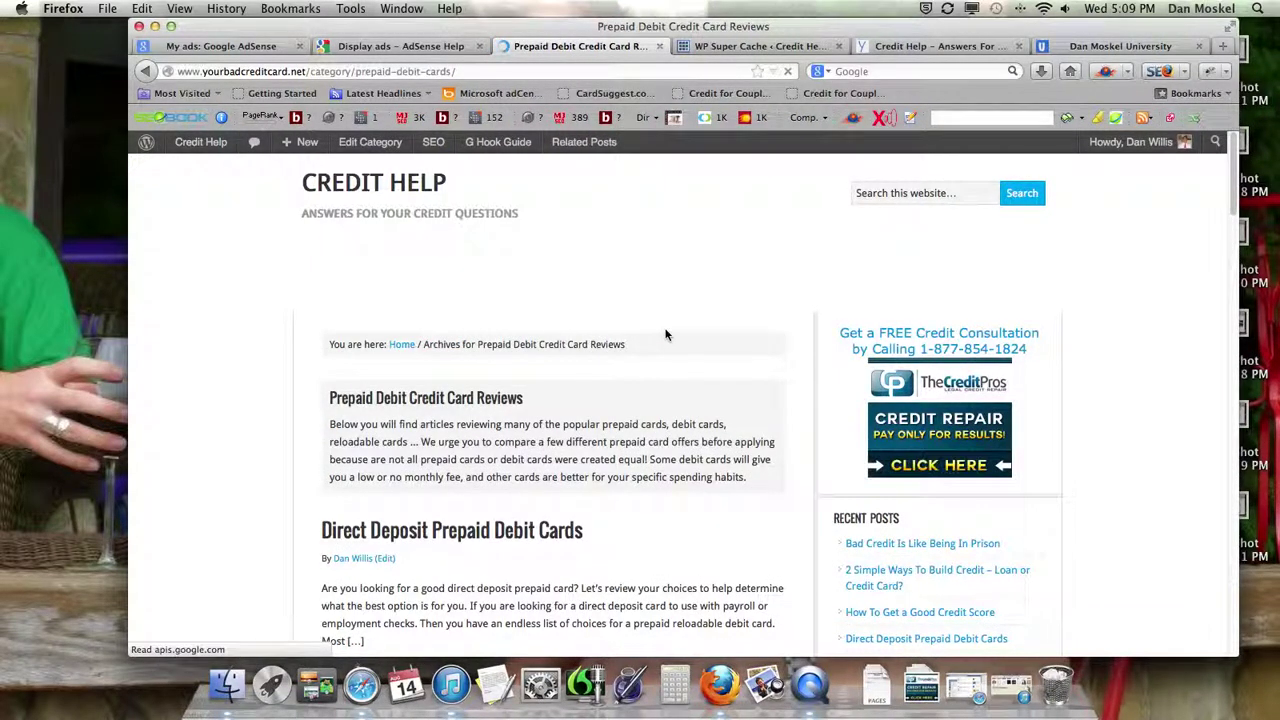
Scroll the prepaid cards listing and open the Citi Prepaid Card article.
{"action": "scroll", "coordinate": [661, 341], "scroll_direction": "down", "scroll_amount": 1}
{"action": "scroll", "coordinate": [630, 388], "scroll_direction": "down", "scroll_amount": 10}
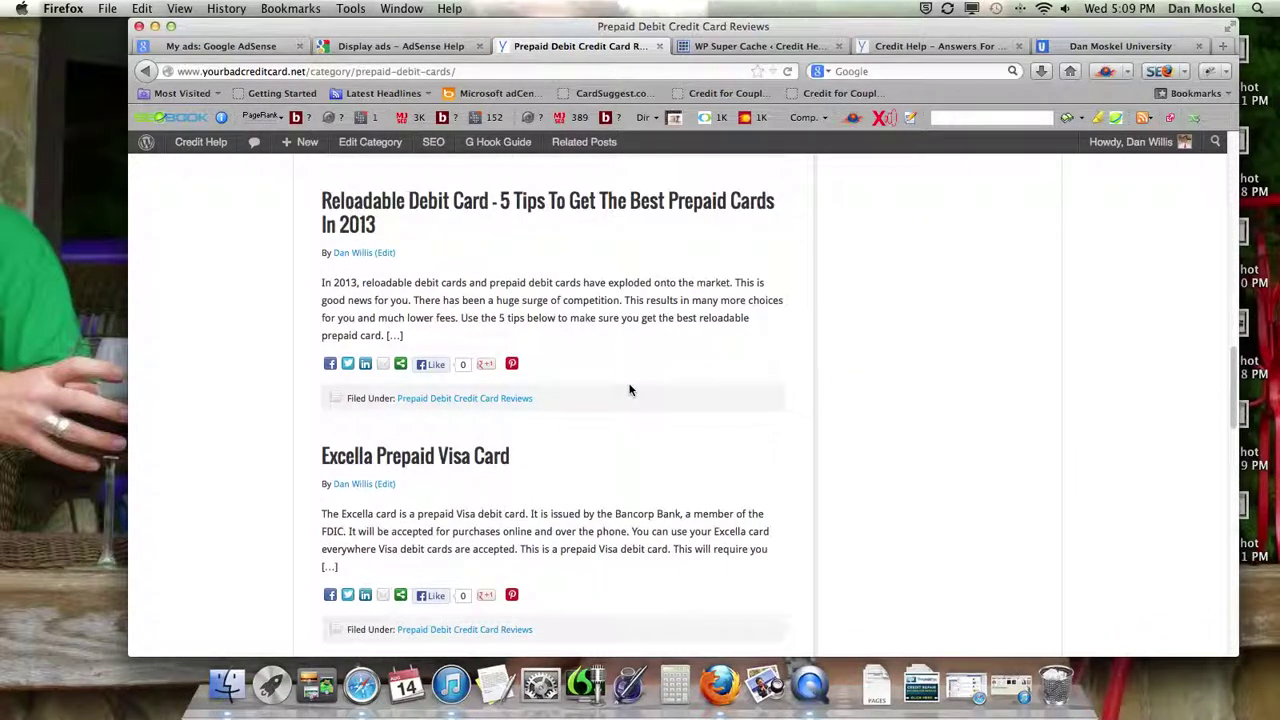
{"action": "scroll", "coordinate": [630, 390], "scroll_direction": "up", "scroll_amount": 3}
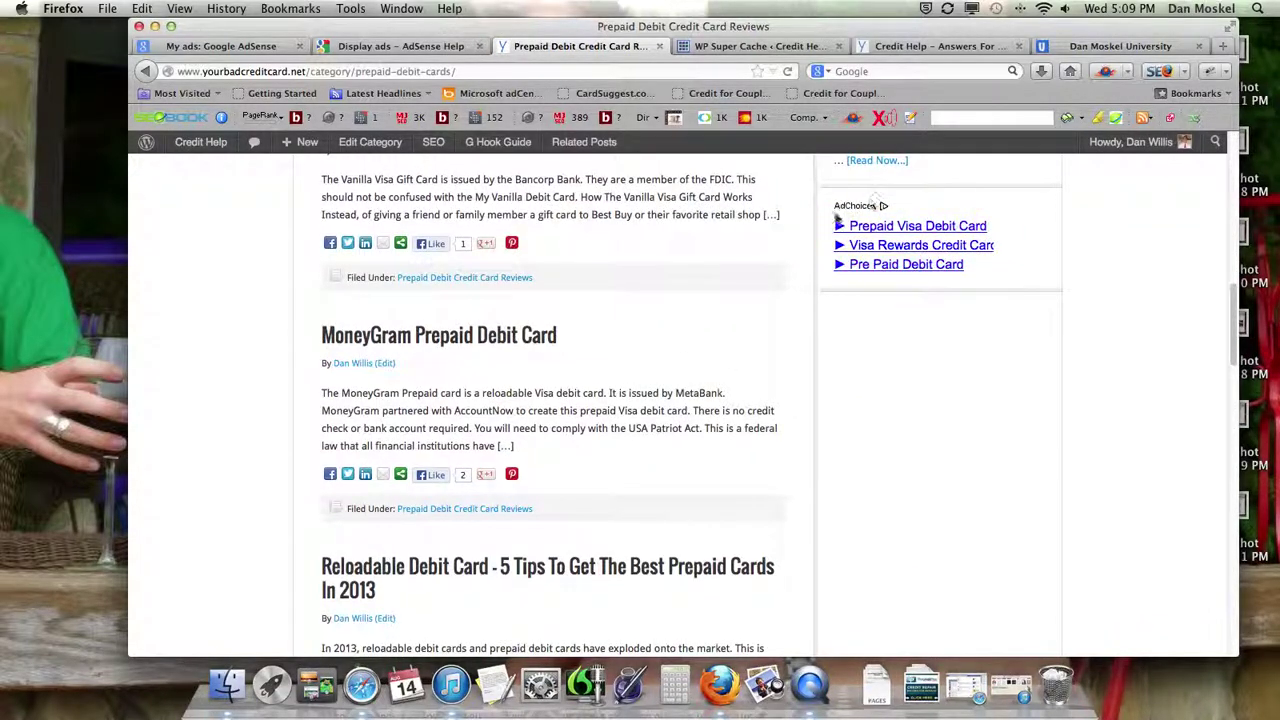
{"action": "scroll", "coordinate": [800, 245], "scroll_direction": "down", "scroll_amount": 6}
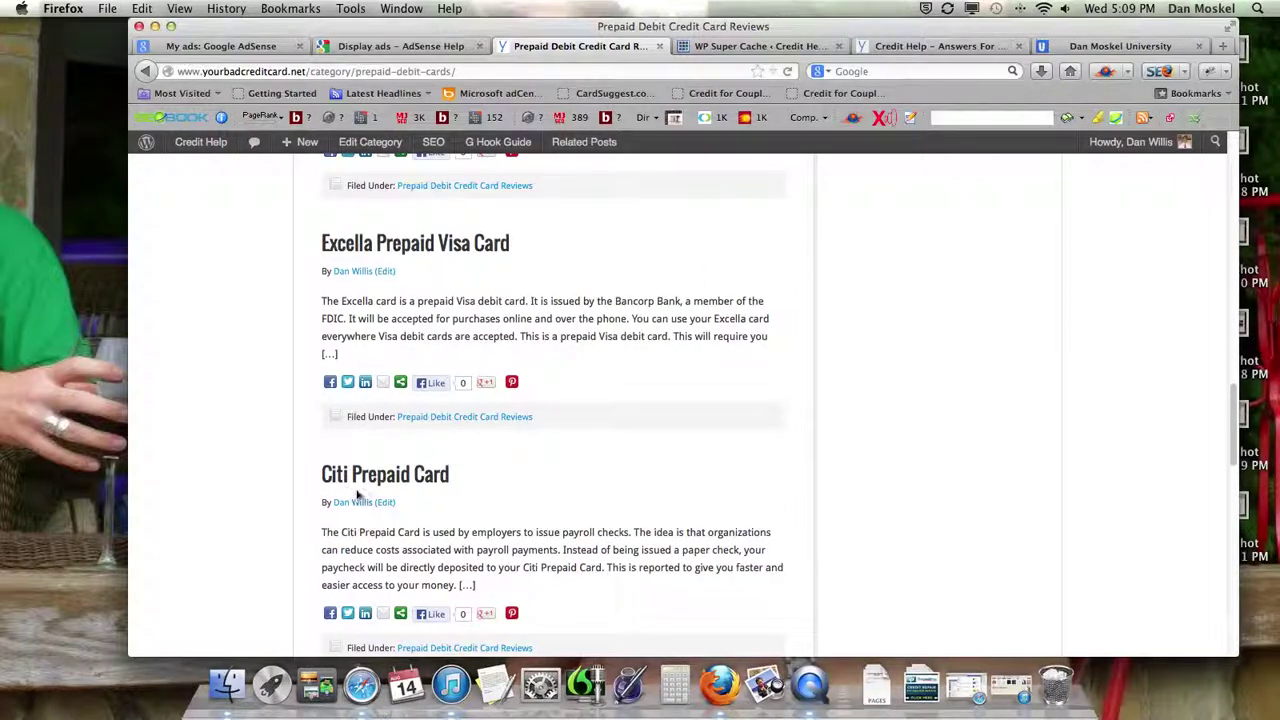
{"action": "left_click", "coordinate": [385, 477]}
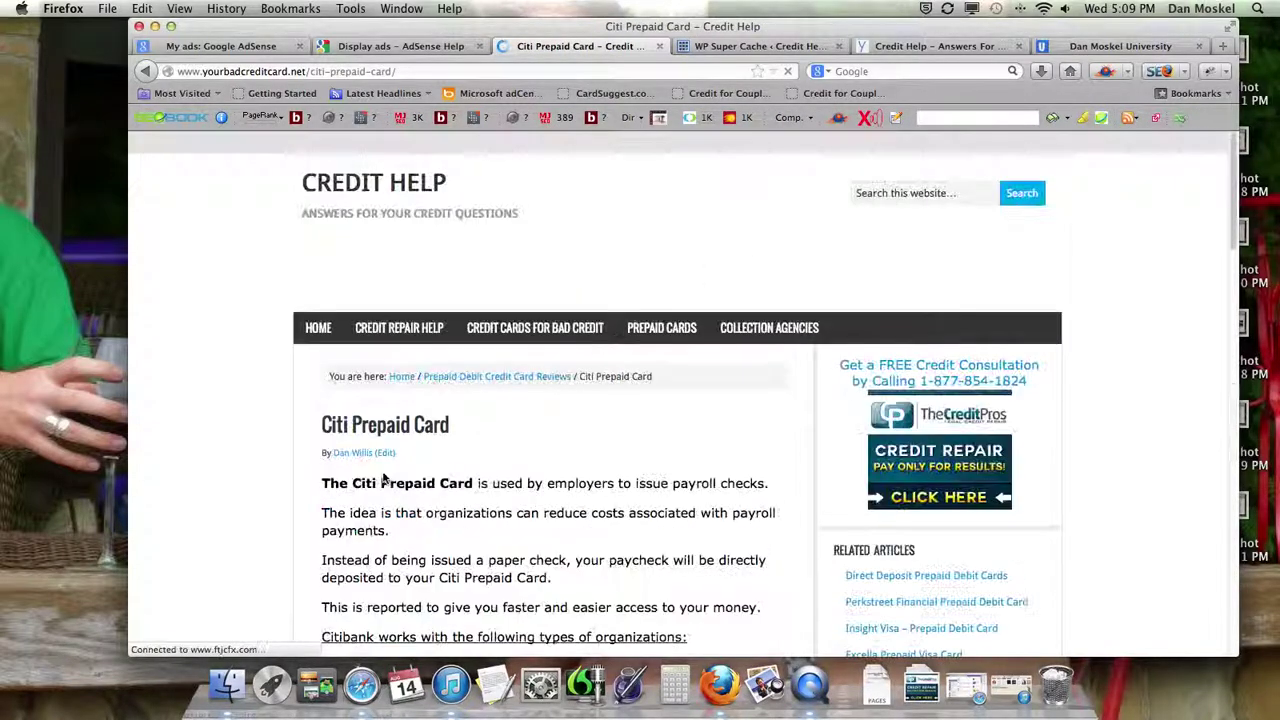
Scroll through the Citi Prepaid Card article and bring up the G Hook Guide menu.
{"action": "scroll", "coordinate": [661, 460], "scroll_direction": "down", "scroll_amount": 20}
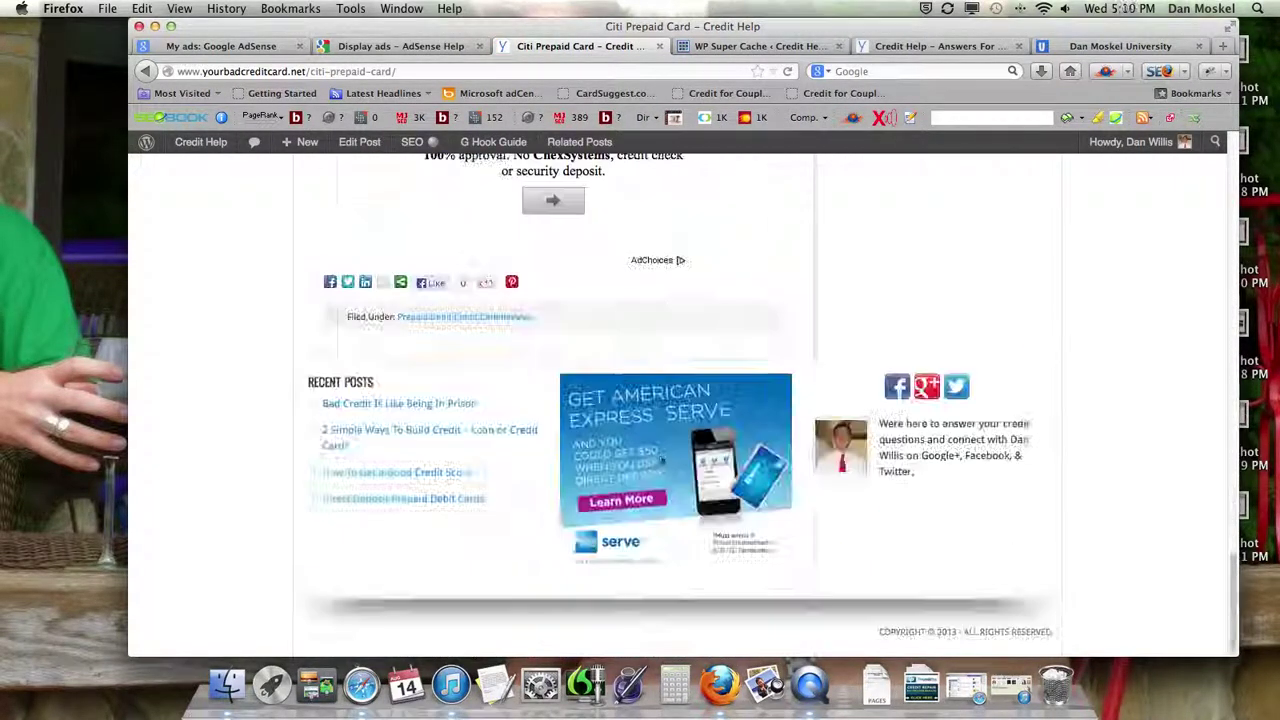
{"action": "scroll", "coordinate": [661, 463], "scroll_direction": "up", "scroll_amount": 4}
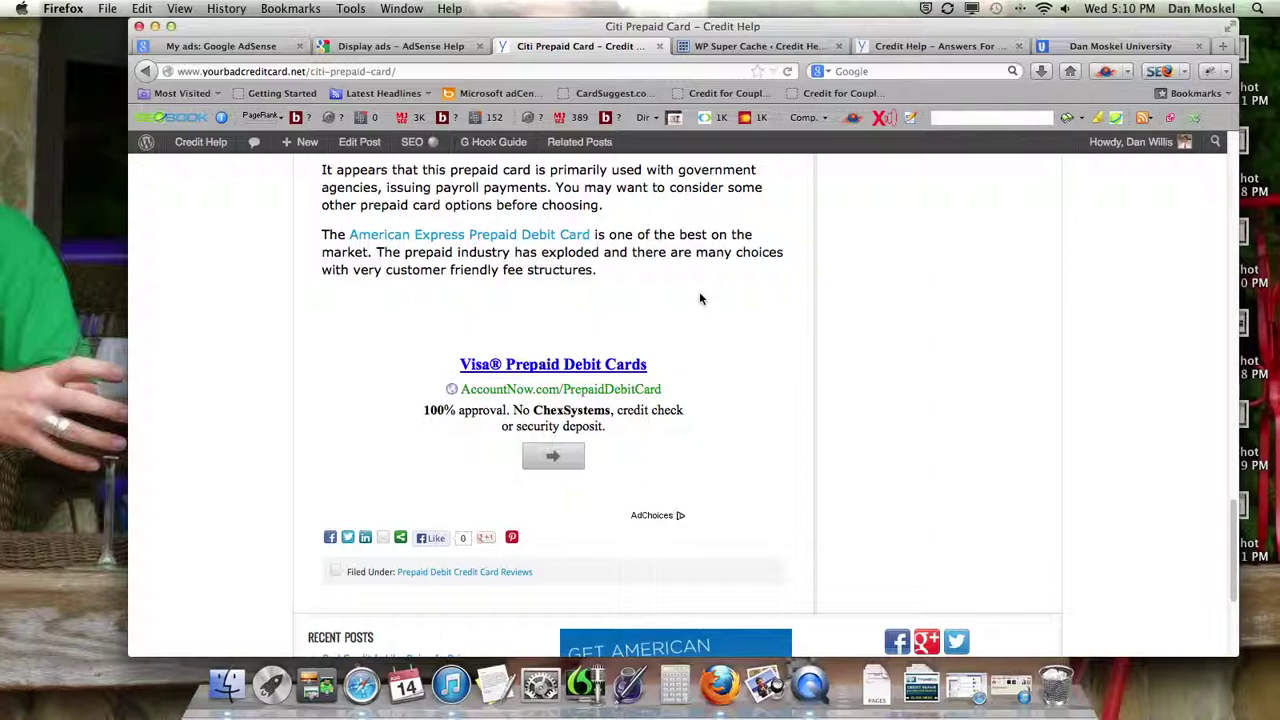
{"action": "scroll", "coordinate": [699, 298], "scroll_direction": "up", "scroll_amount": 2}
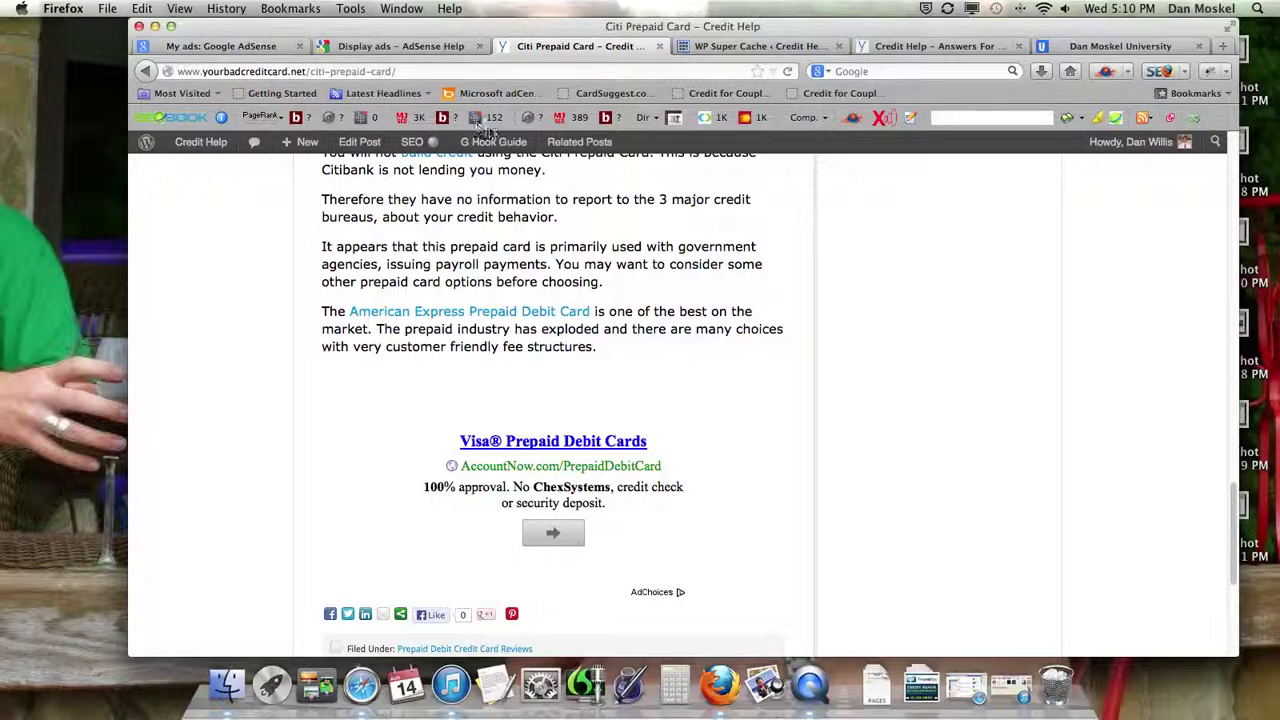
{"action": "right_click", "coordinate": [506, 145]}
{"action": "left_click", "coordinate": [484, 148]}
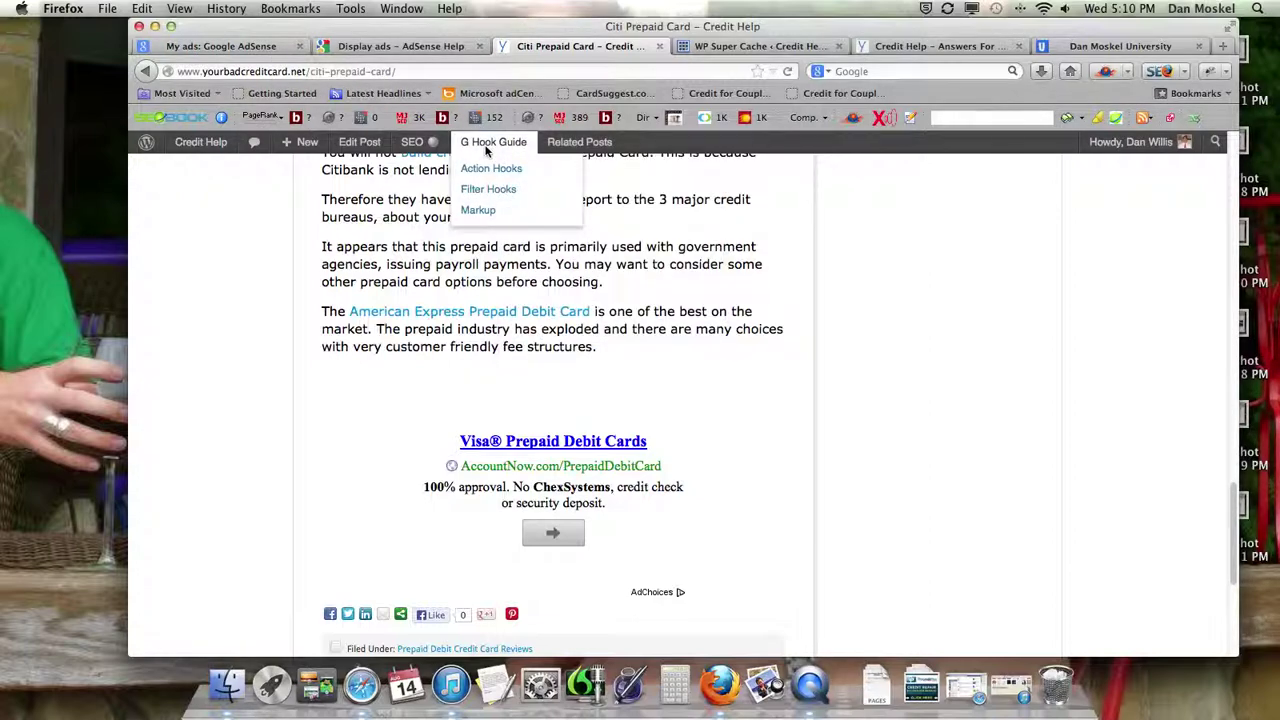
Mark the Genesis action hooks on the Citi Prepaid Card page, then return to the cache settings.
{"action": "left_click", "coordinate": [488, 168]}
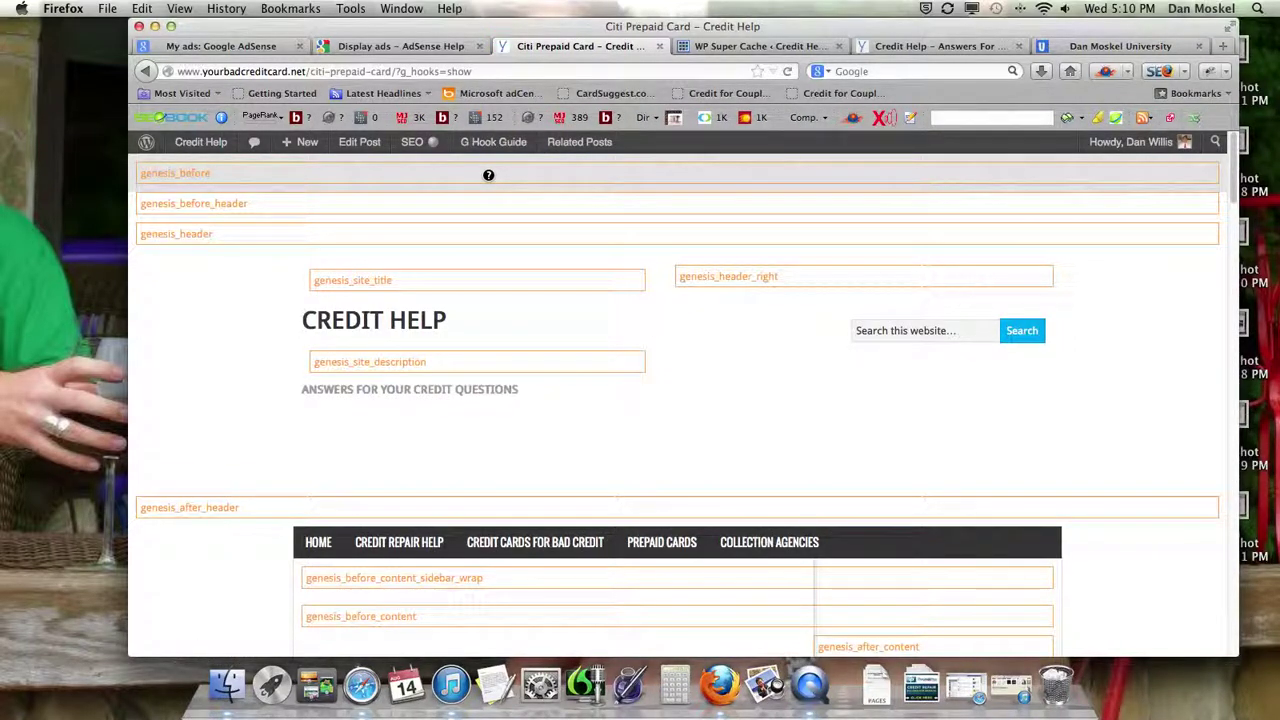
{"action": "mouse_move", "coordinate": [488, 175]}
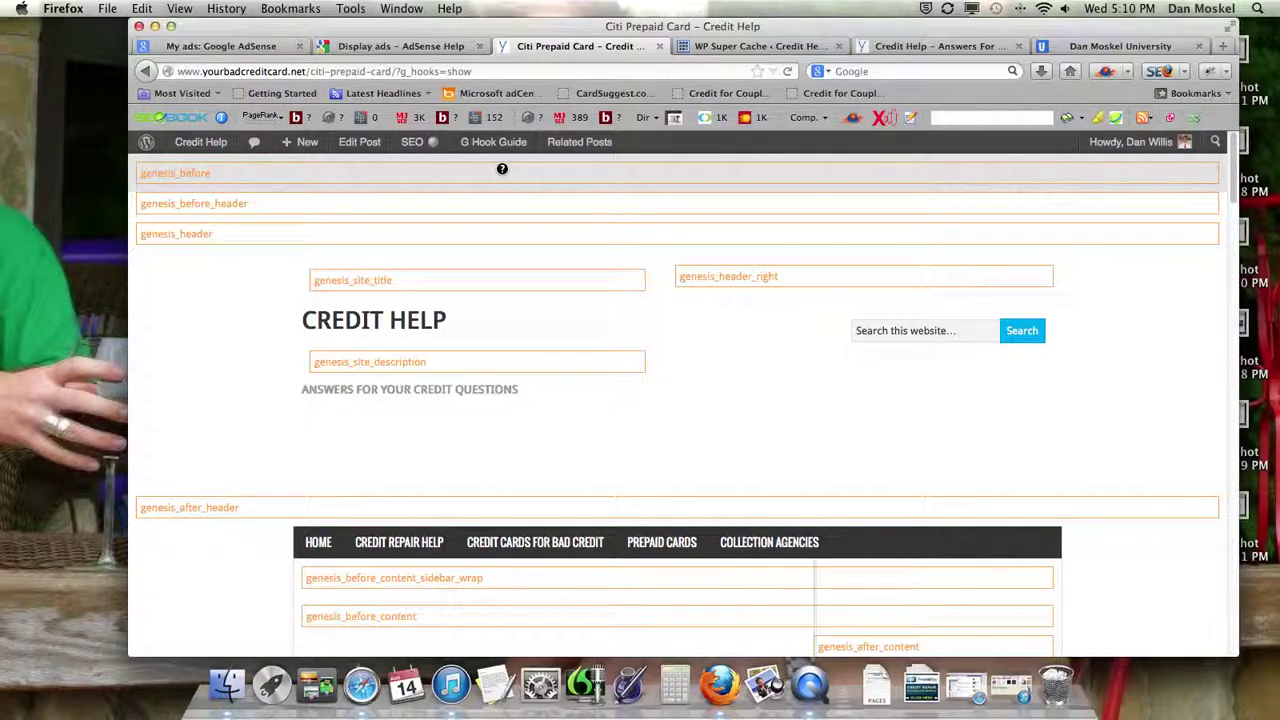
{"action": "scroll", "coordinate": [502, 168], "scroll_direction": "down", "scroll_amount": 15}
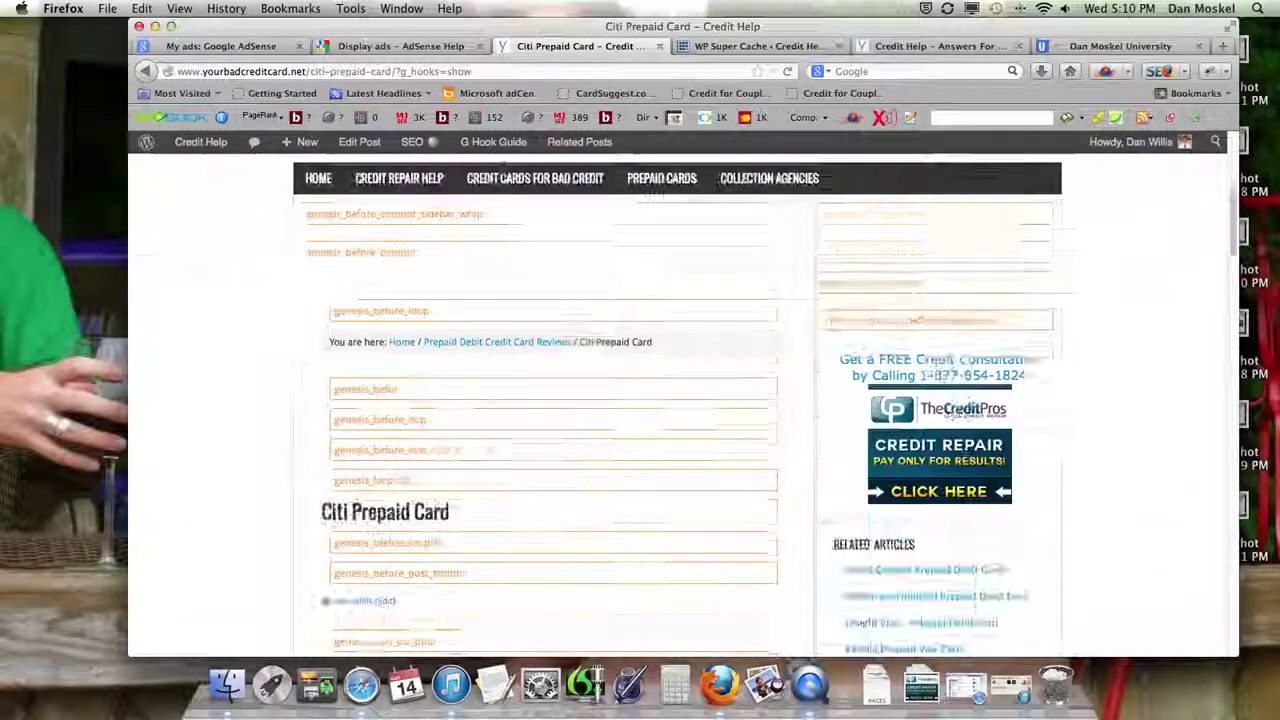
{"action": "scroll", "coordinate": [500, 168], "scroll_direction": "up", "scroll_amount": 15}
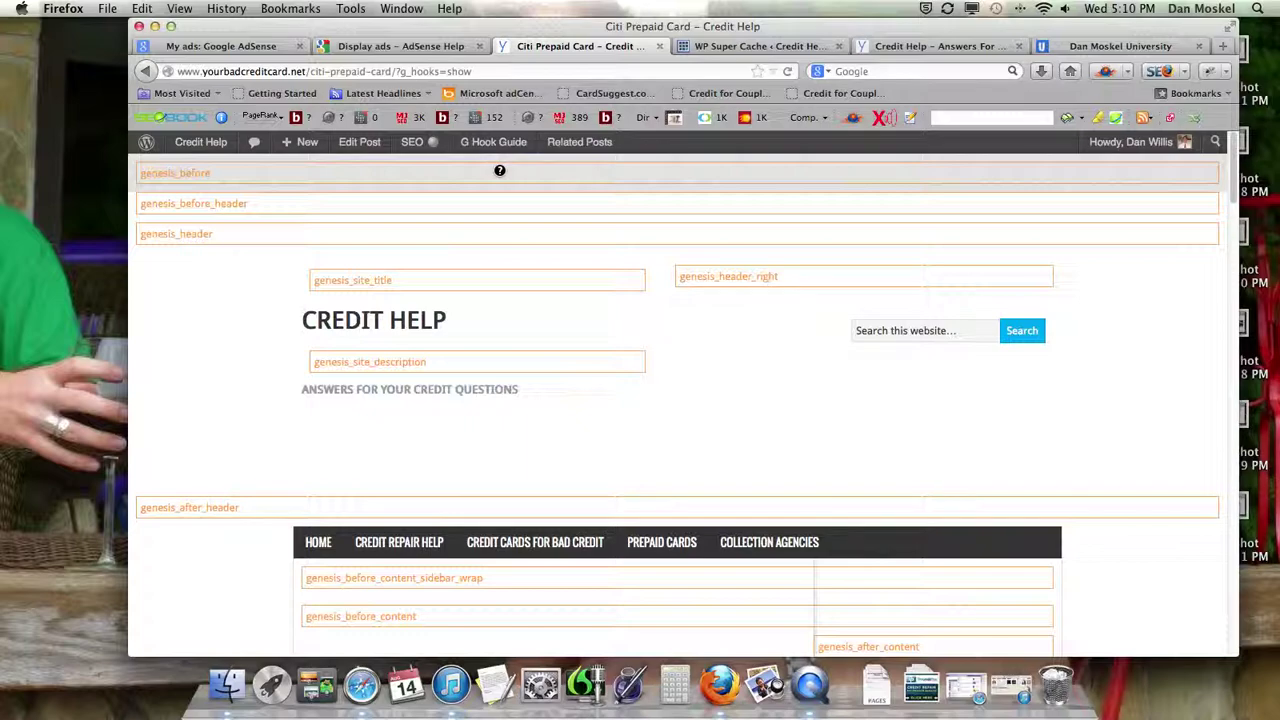
{"action": "left_click", "coordinate": [762, 47]}
Open Genesis Simple Hooks settings and collapse the Header Hooks section.
{"action": "mouse_move", "coordinate": [180, 345]}
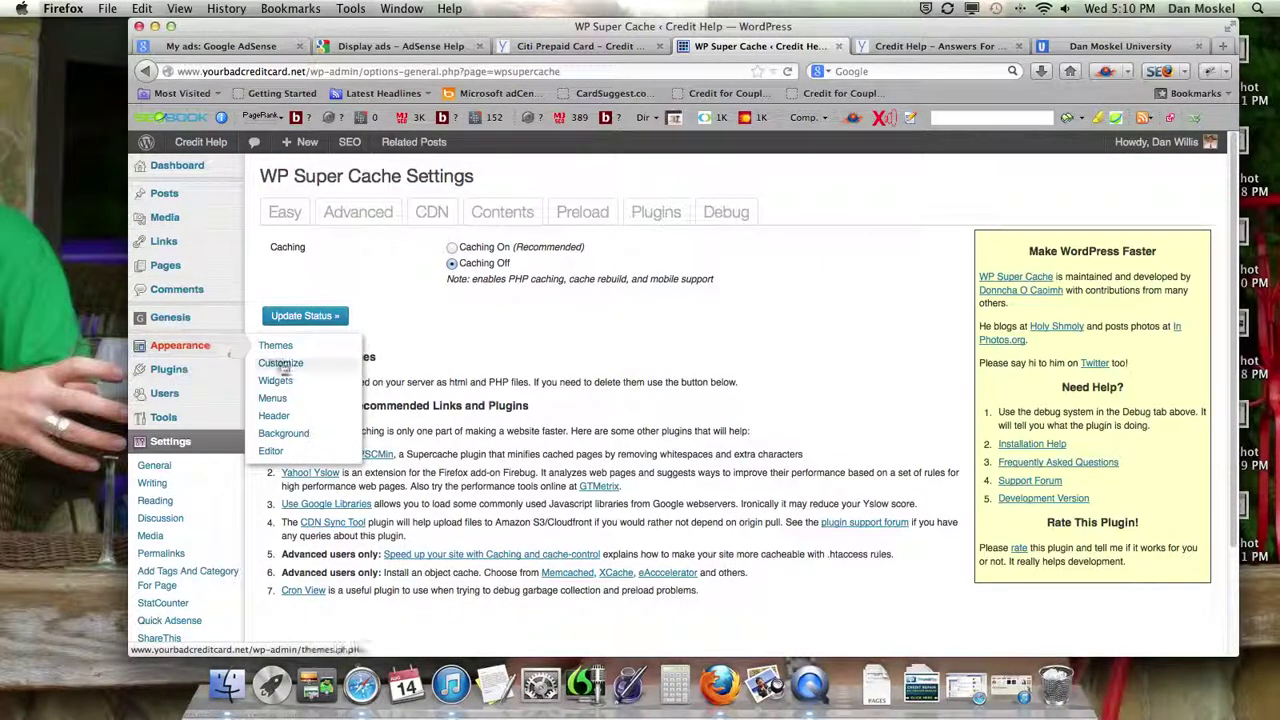
{"action": "mouse_move", "coordinate": [175, 317]}
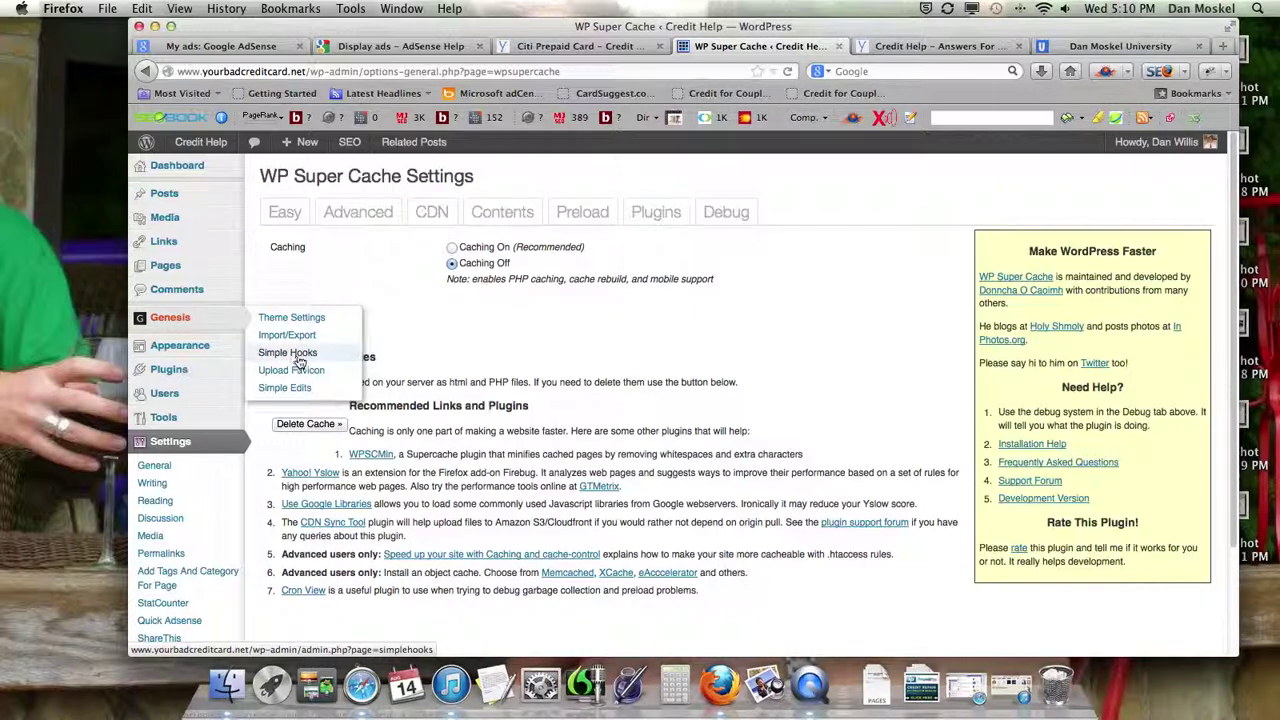
{"action": "left_click", "coordinate": [297, 360]}
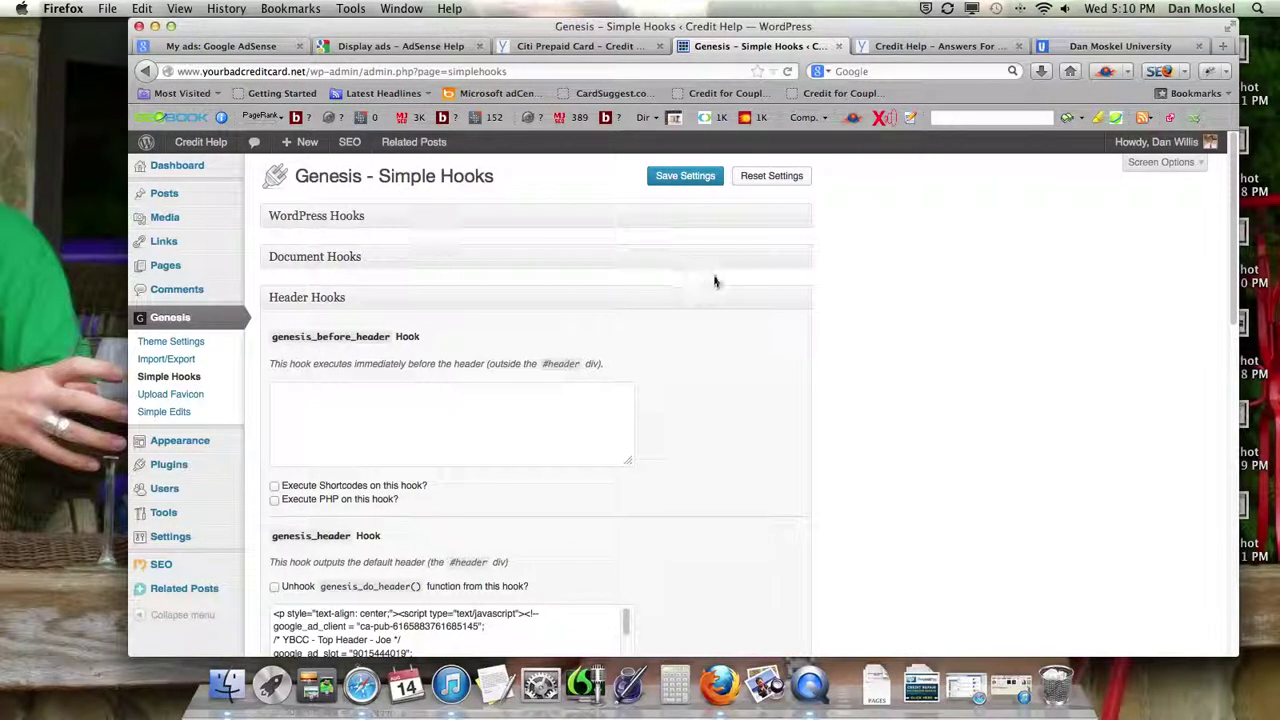
{"action": "left_click", "coordinate": [785, 297]}
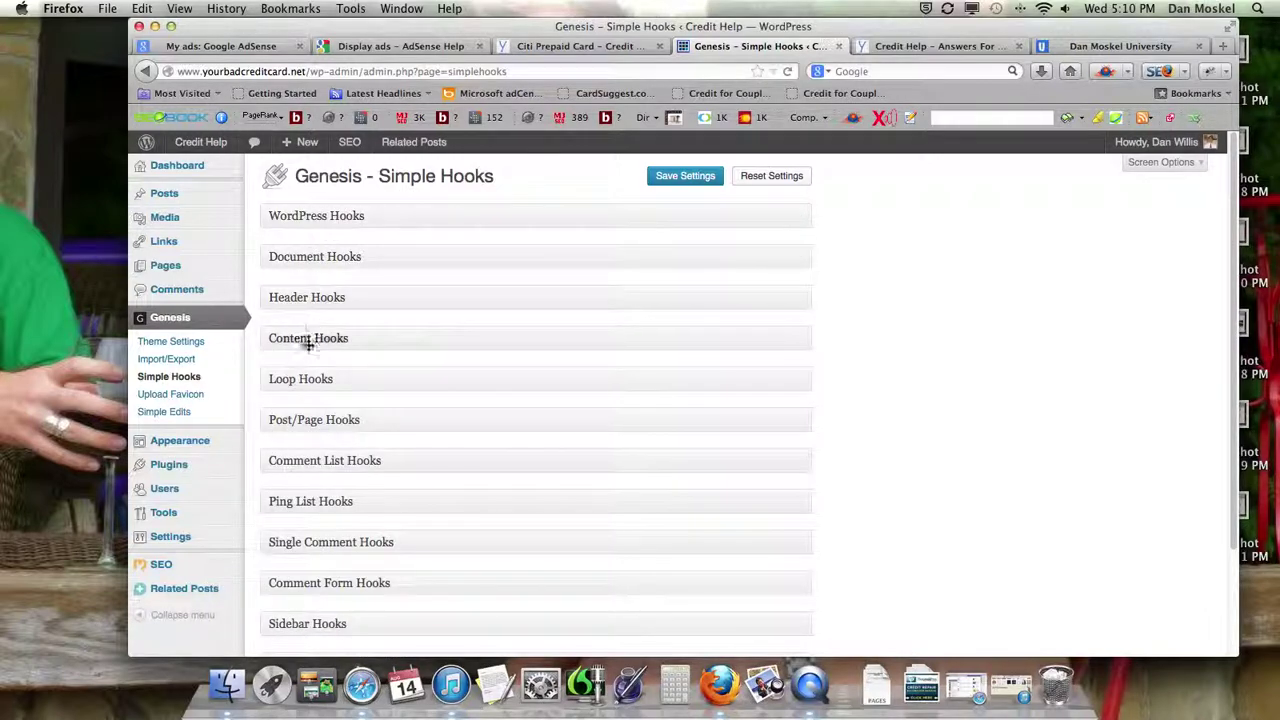
Expand and review Post/Page Hooks, collapse it, then view the Citi Prepaid Card hook overlay.
{"action": "left_click", "coordinate": [801, 428]}
{"action": "scroll", "coordinate": [777, 440], "scroll_direction": "down", "scroll_amount": 10}
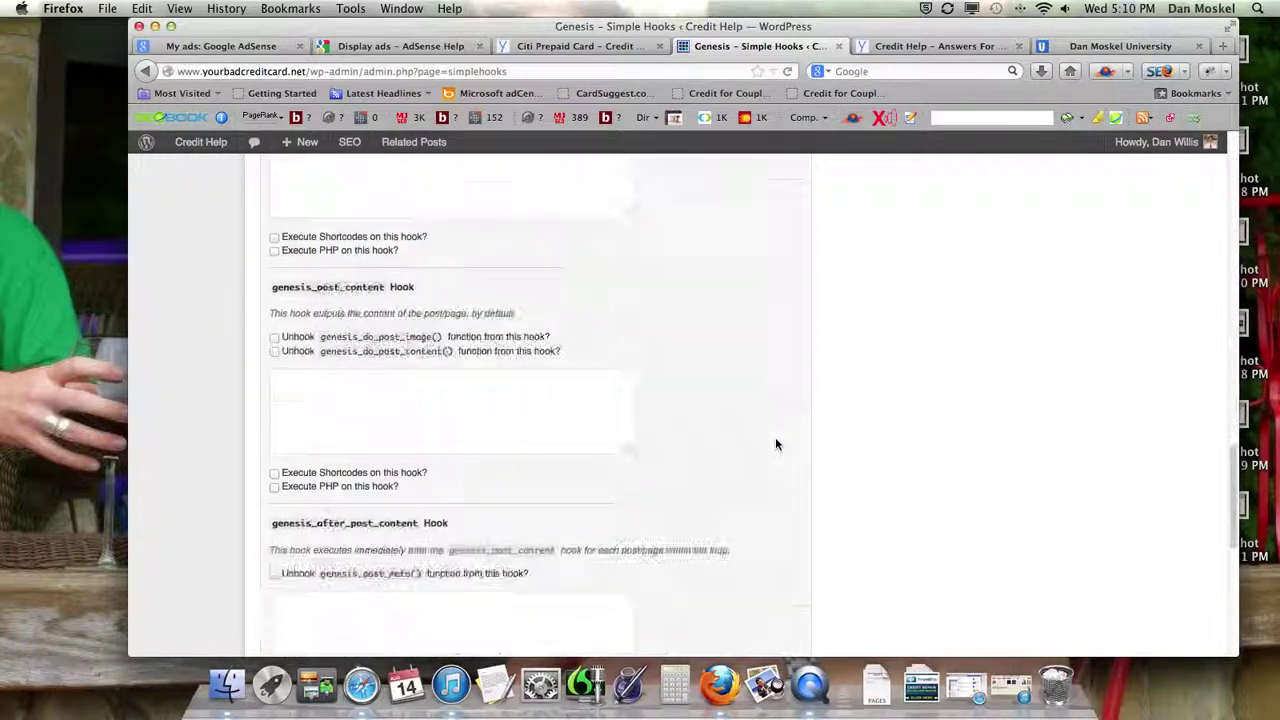
{"action": "scroll", "coordinate": [775, 437], "scroll_direction": "down", "scroll_amount": 10}
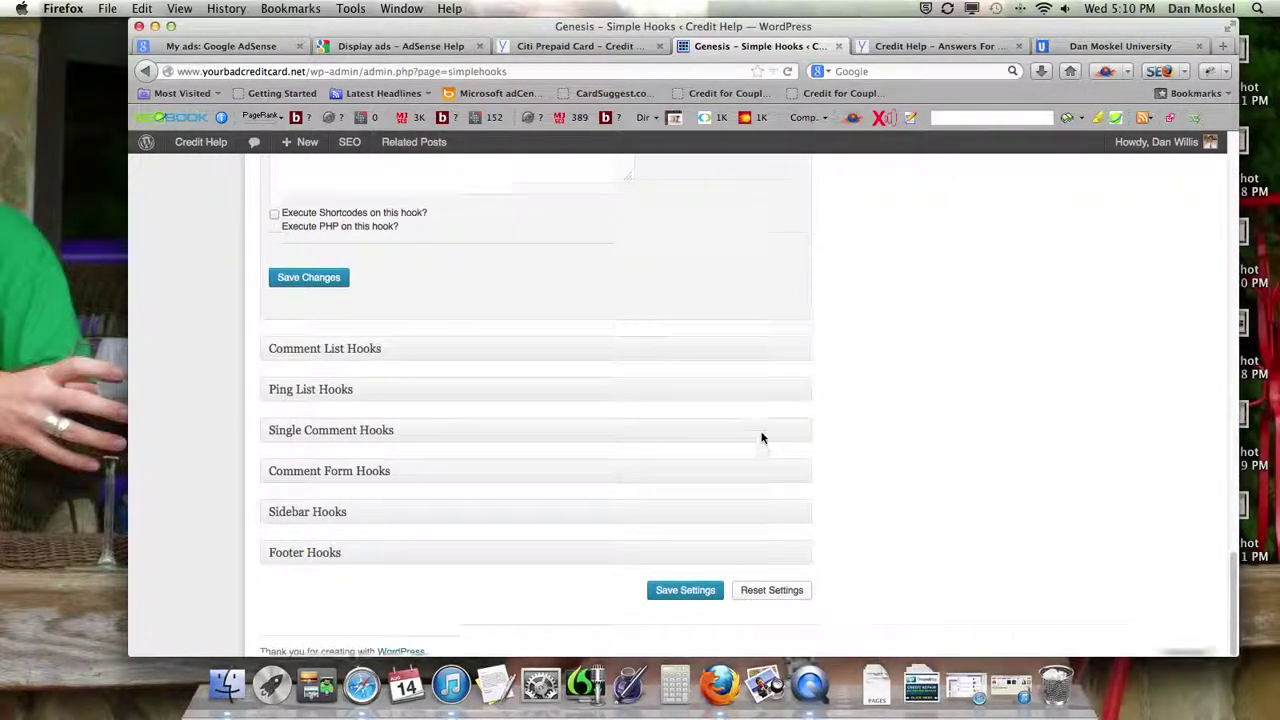
{"action": "scroll", "coordinate": [761, 437], "scroll_direction": "up", "scroll_amount": 15}
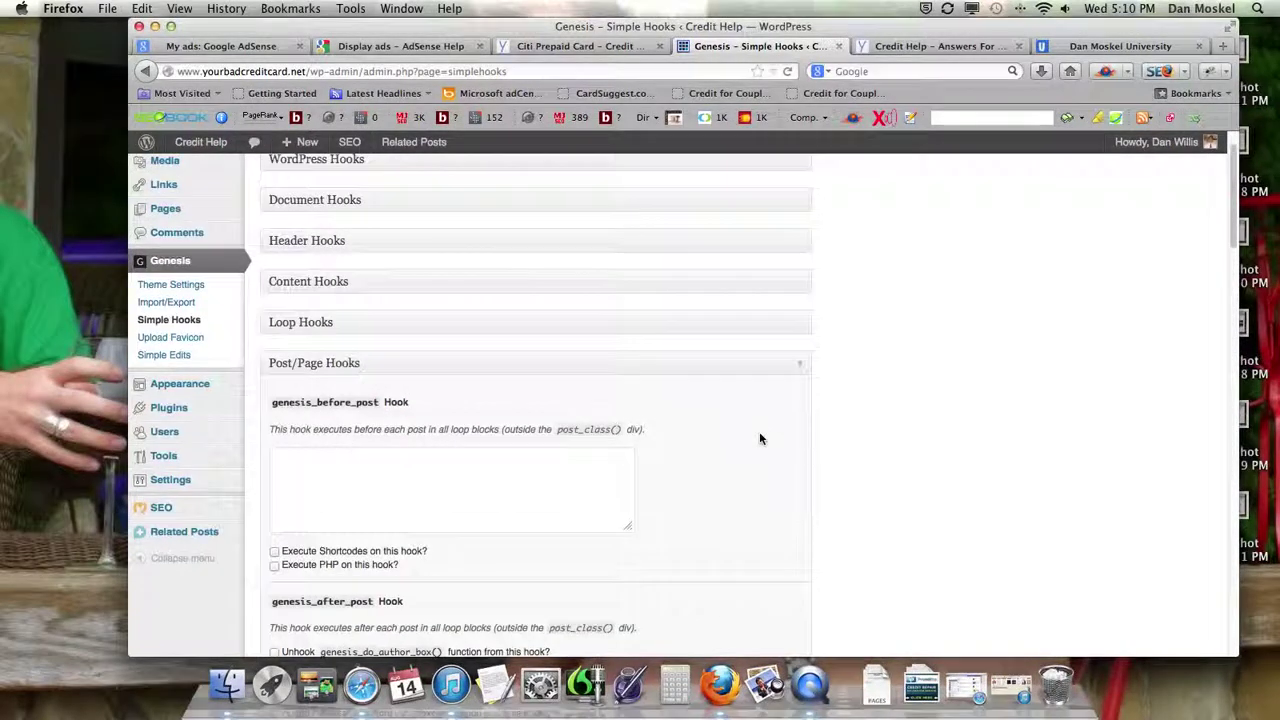
{"action": "left_click", "coordinate": [792, 364]}
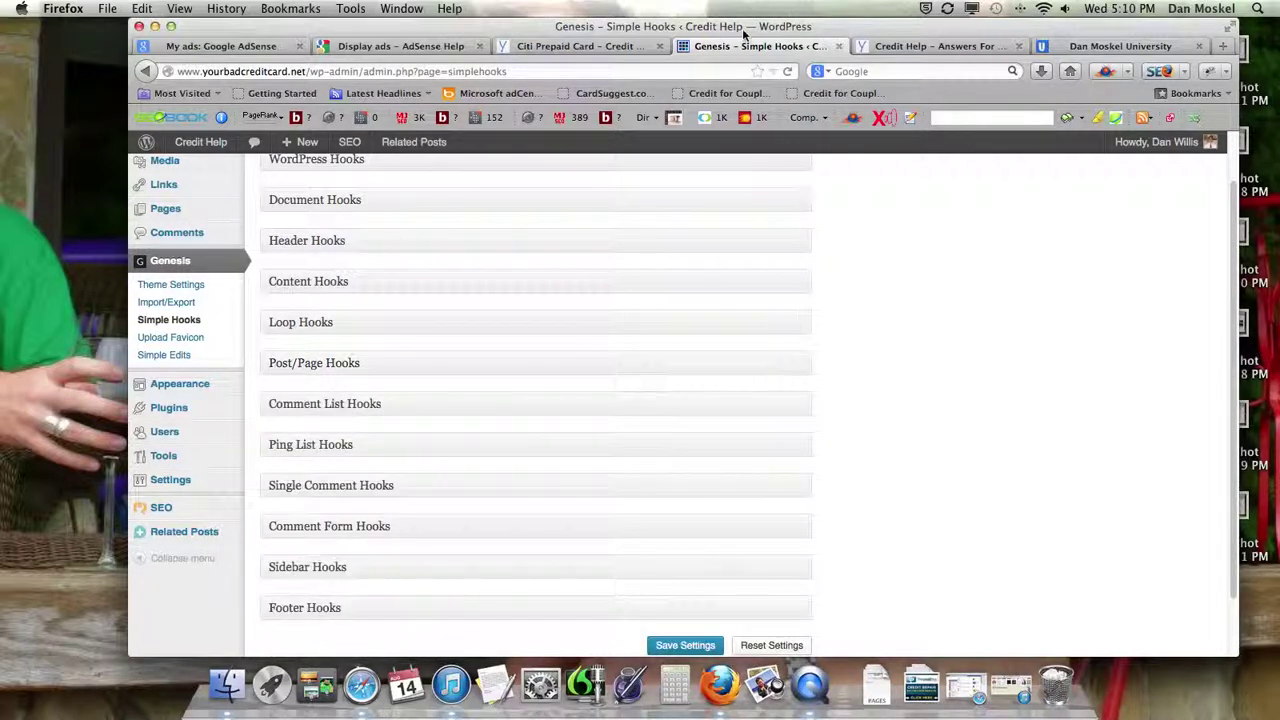
{"action": "left_click", "coordinate": [578, 47]}
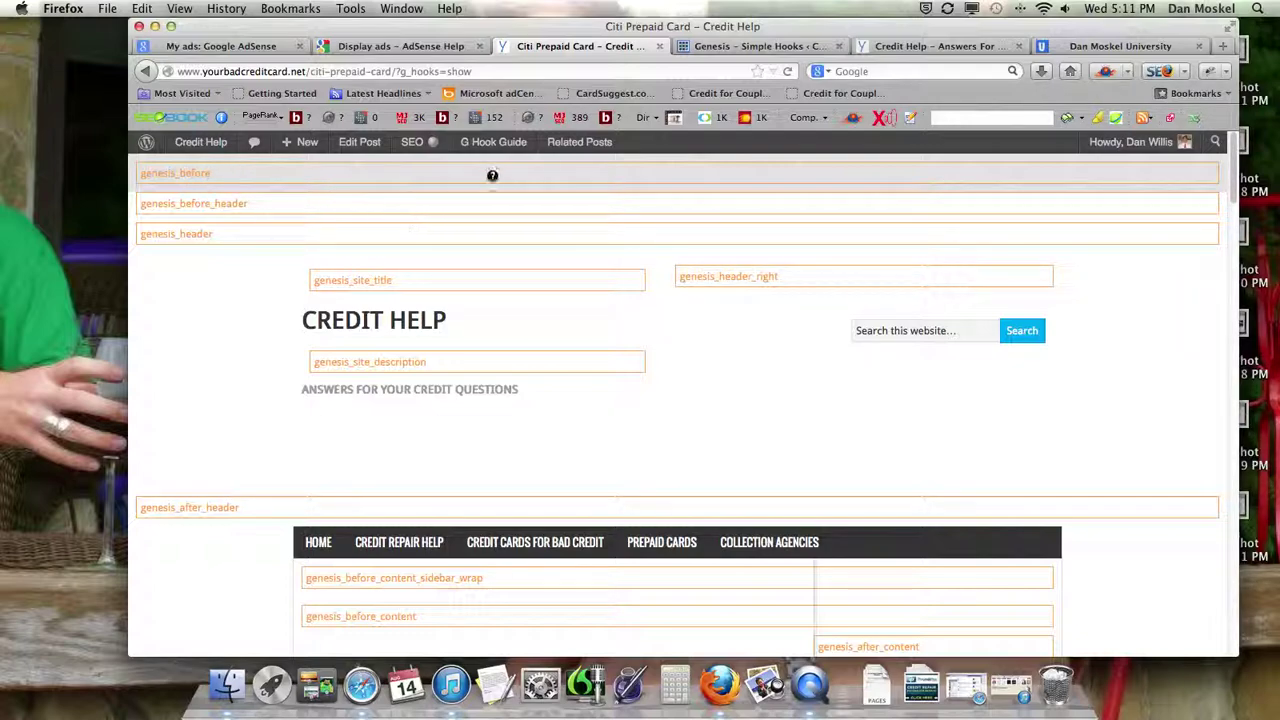
{"action": "mouse_move", "coordinate": [509, 145]}
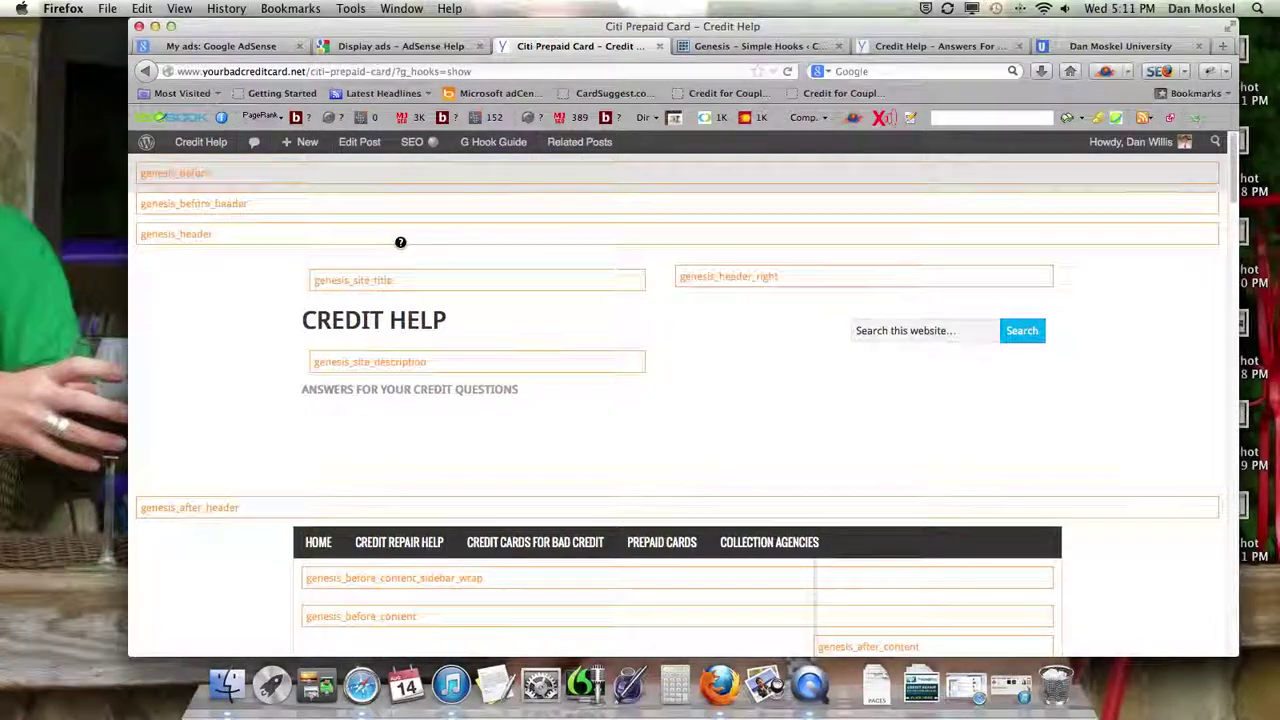
{"action": "scroll", "coordinate": [347, 290], "scroll_direction": "down", "scroll_amount": 2}
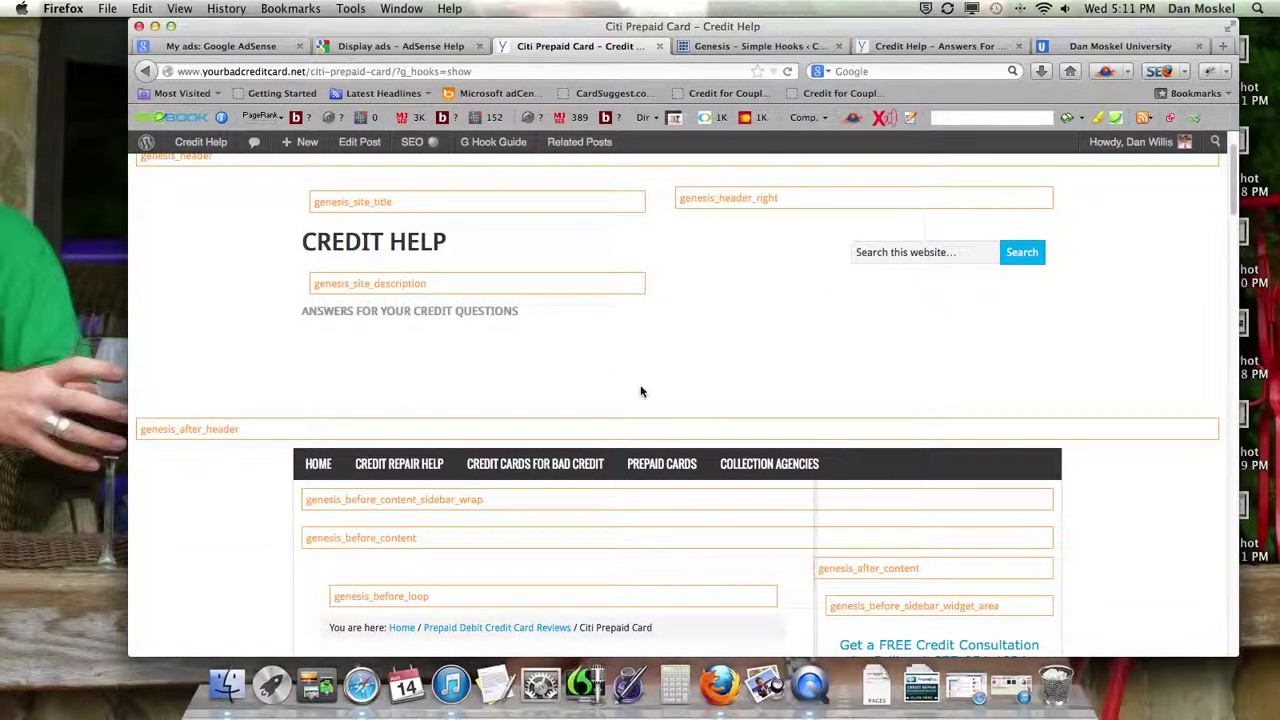
{"action": "scroll", "coordinate": [560, 378], "scroll_direction": "up", "scroll_amount": 2}
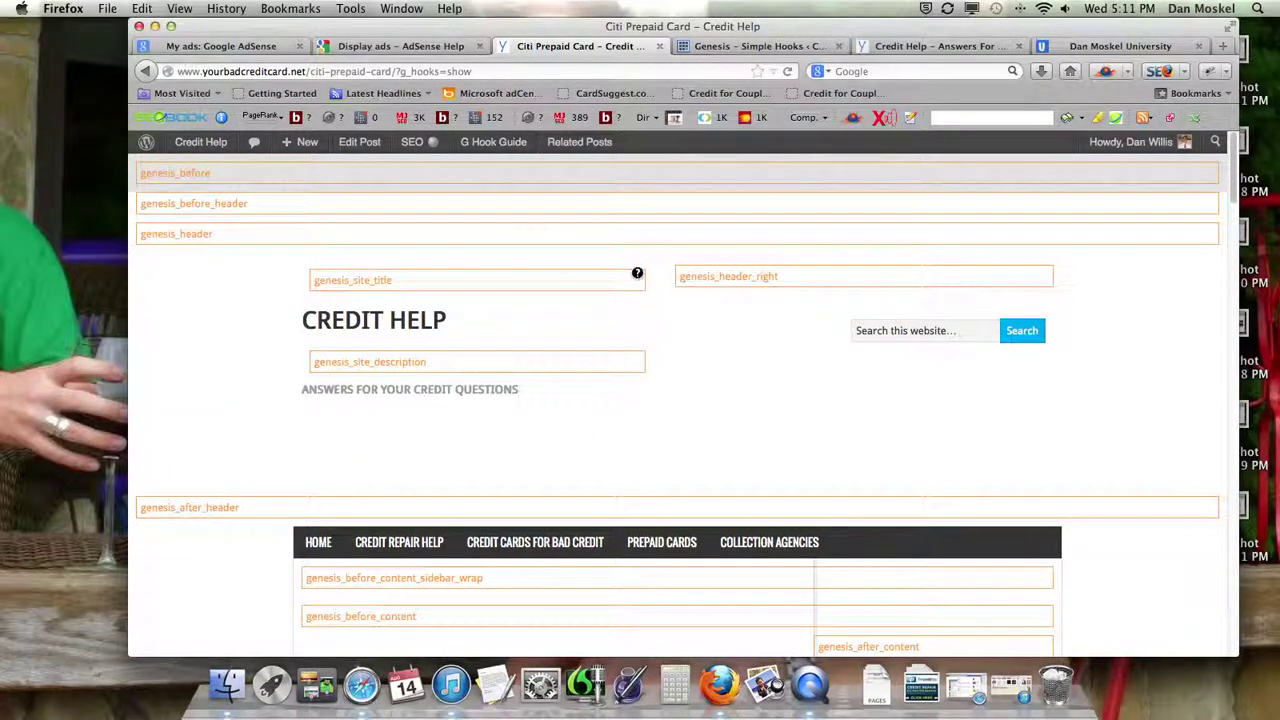
{"action": "scroll", "coordinate": [636, 273], "scroll_direction": "down", "scroll_amount": 9}
{"action": "mouse_move", "coordinate": [628, 268]}
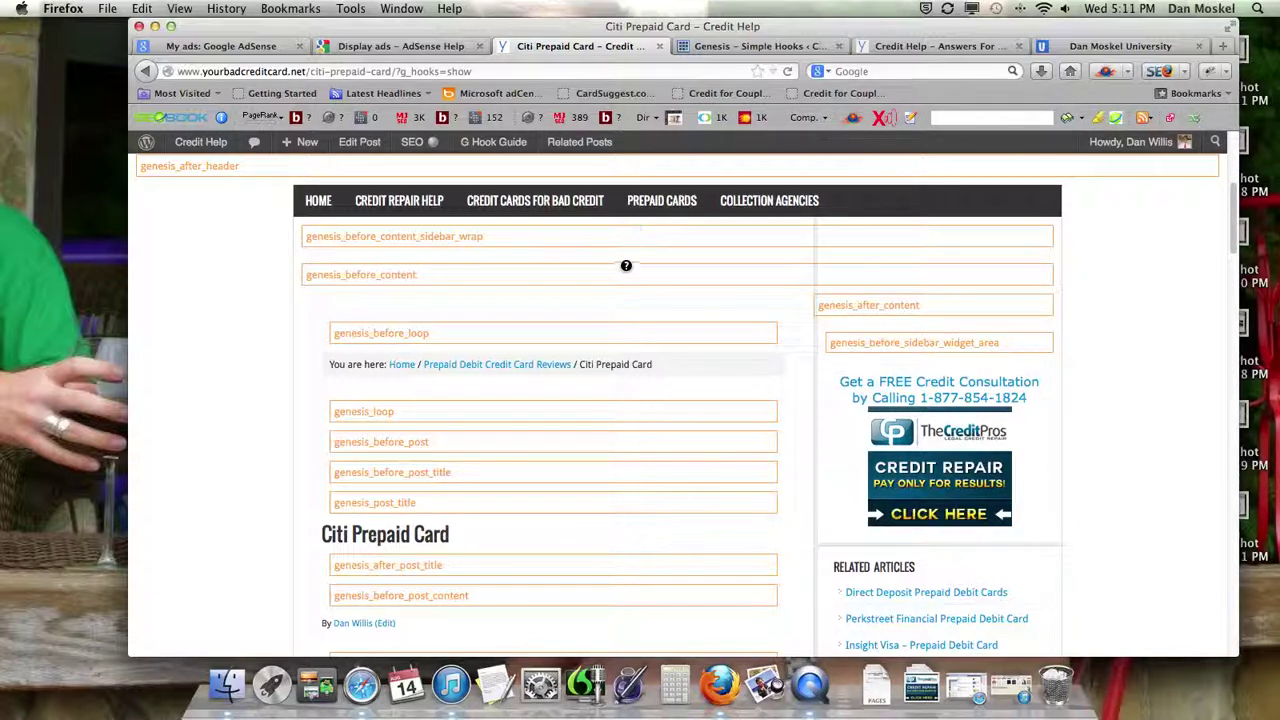
{"action": "scroll", "coordinate": [640, 334], "scroll_direction": "down", "scroll_amount": 2}
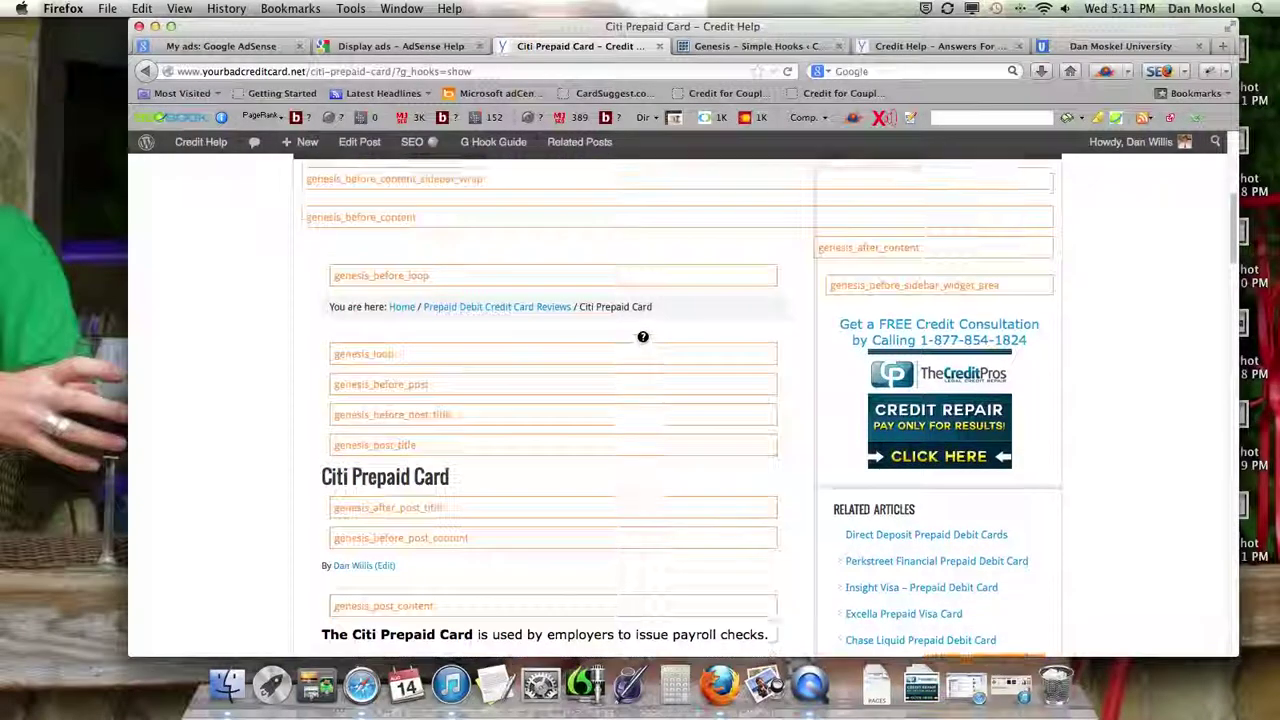
{"action": "scroll", "coordinate": [643, 337], "scroll_direction": "up", "scroll_amount": 2}
{"action": "scroll", "coordinate": [643, 337], "scroll_direction": "down", "scroll_amount": 2}
{"action": "scroll", "coordinate": [643, 337], "scroll_direction": "down", "scroll_amount": 3}
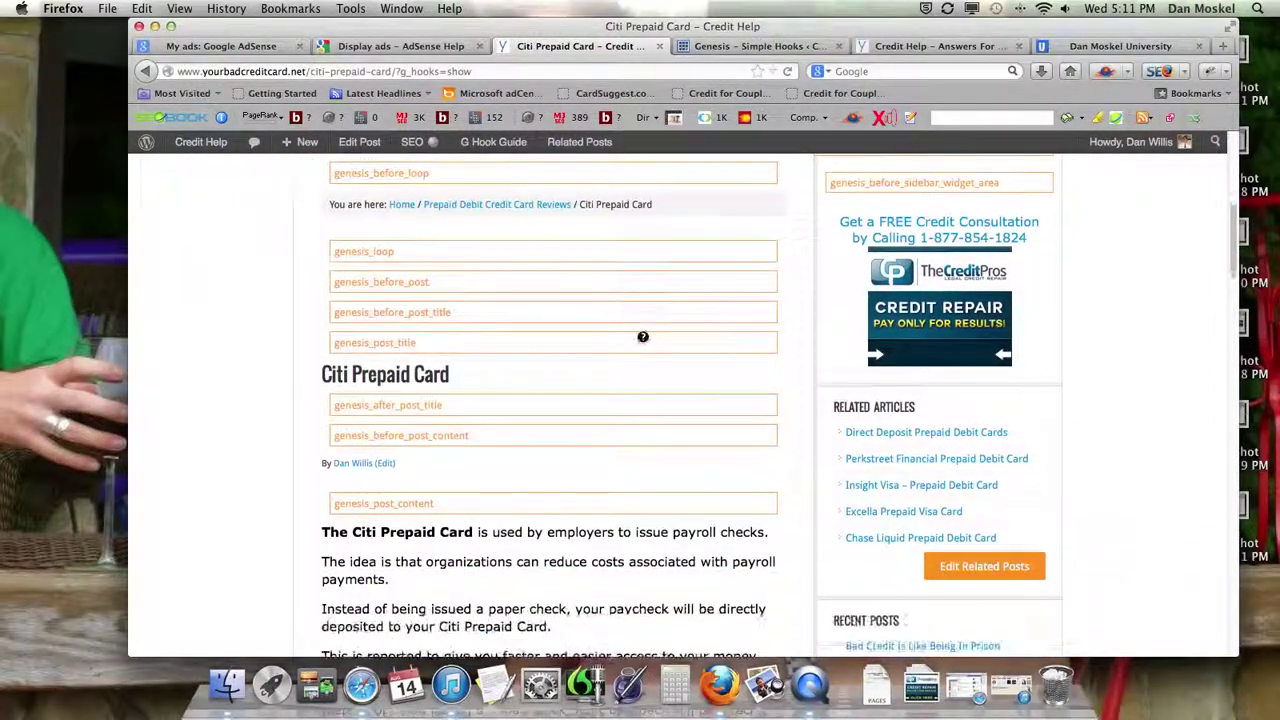
{"action": "scroll", "coordinate": [643, 337], "scroll_direction": "down", "scroll_amount": 6}
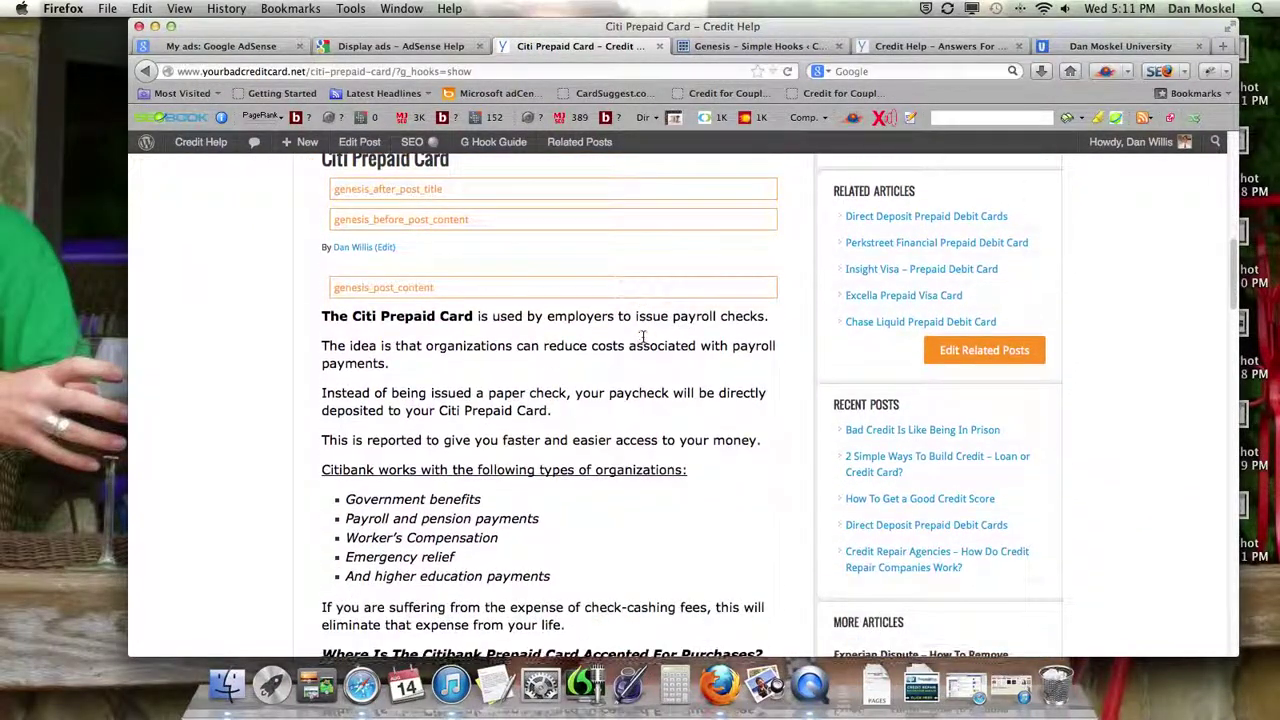
{"action": "scroll", "coordinate": [643, 337], "scroll_direction": "up", "scroll_amount": 10}
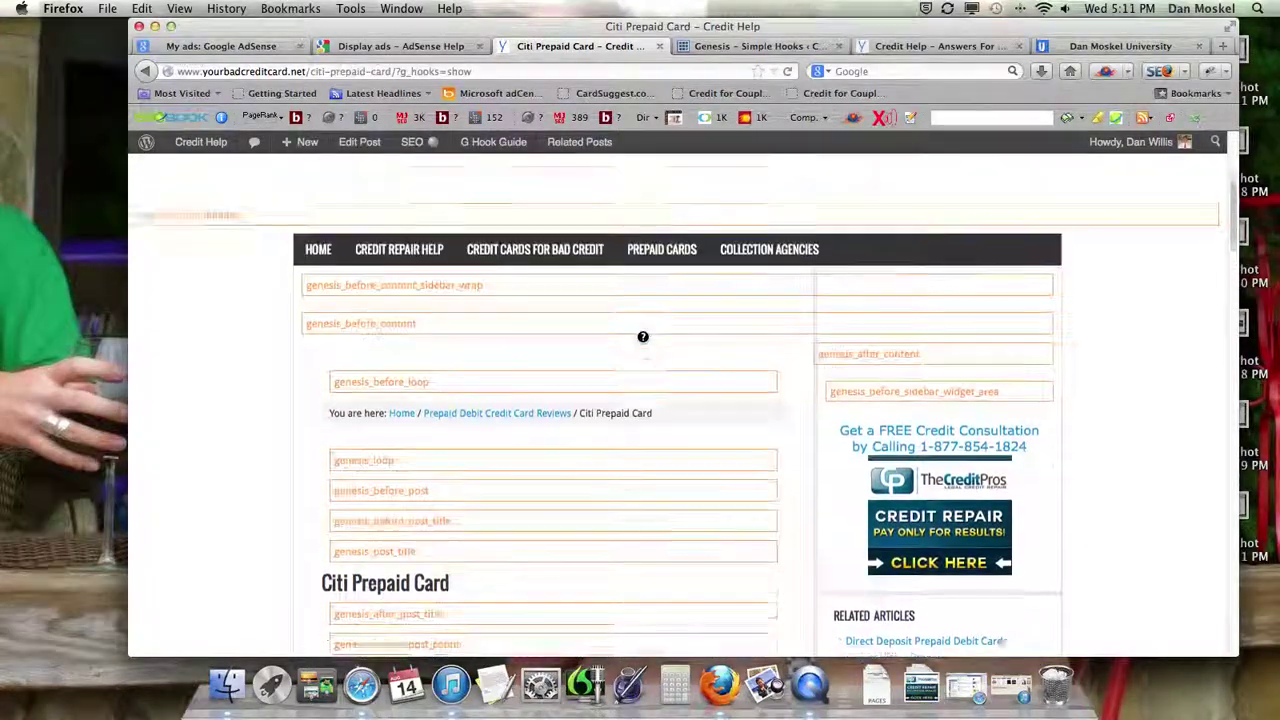
{"action": "scroll", "coordinate": [643, 341], "scroll_direction": "down", "scroll_amount": 7}
{"action": "scroll", "coordinate": [642, 341], "scroll_direction": "down", "scroll_amount": 20}
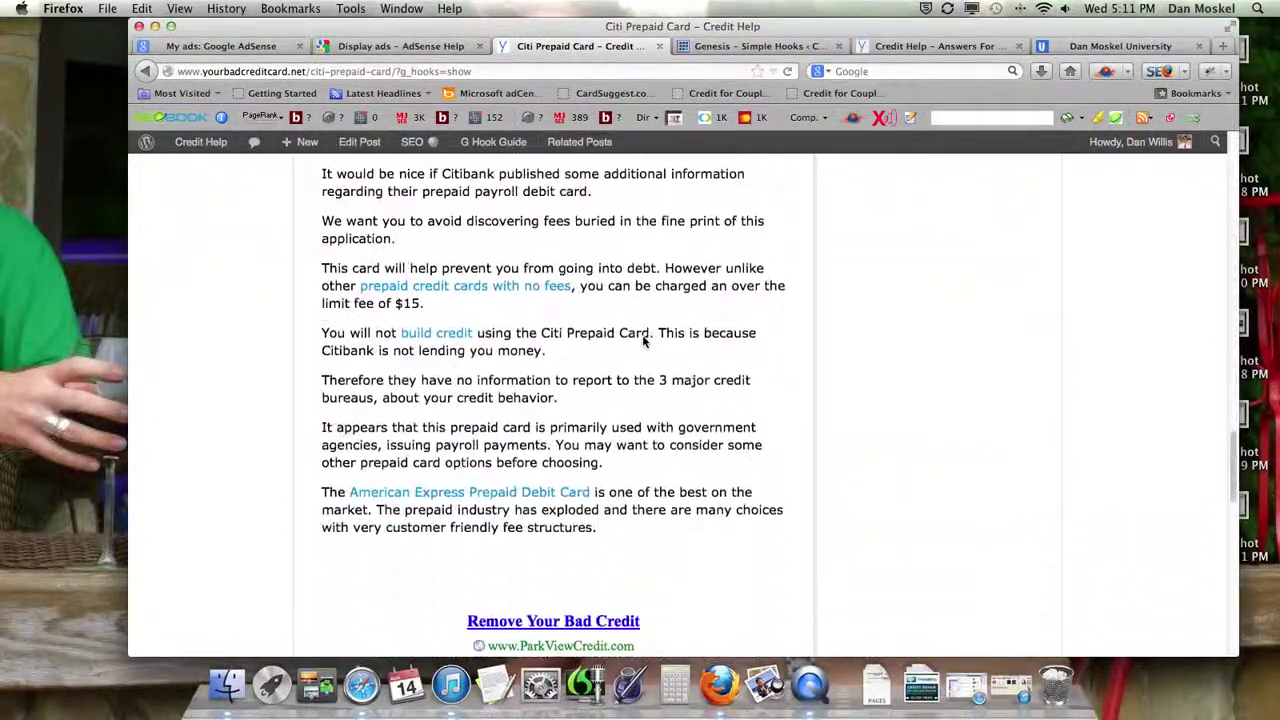
{"action": "scroll", "coordinate": [643, 341], "scroll_direction": "down", "scroll_amount": 5}
{"action": "scroll", "coordinate": [643, 342], "scroll_direction": "up", "scroll_amount": 15}
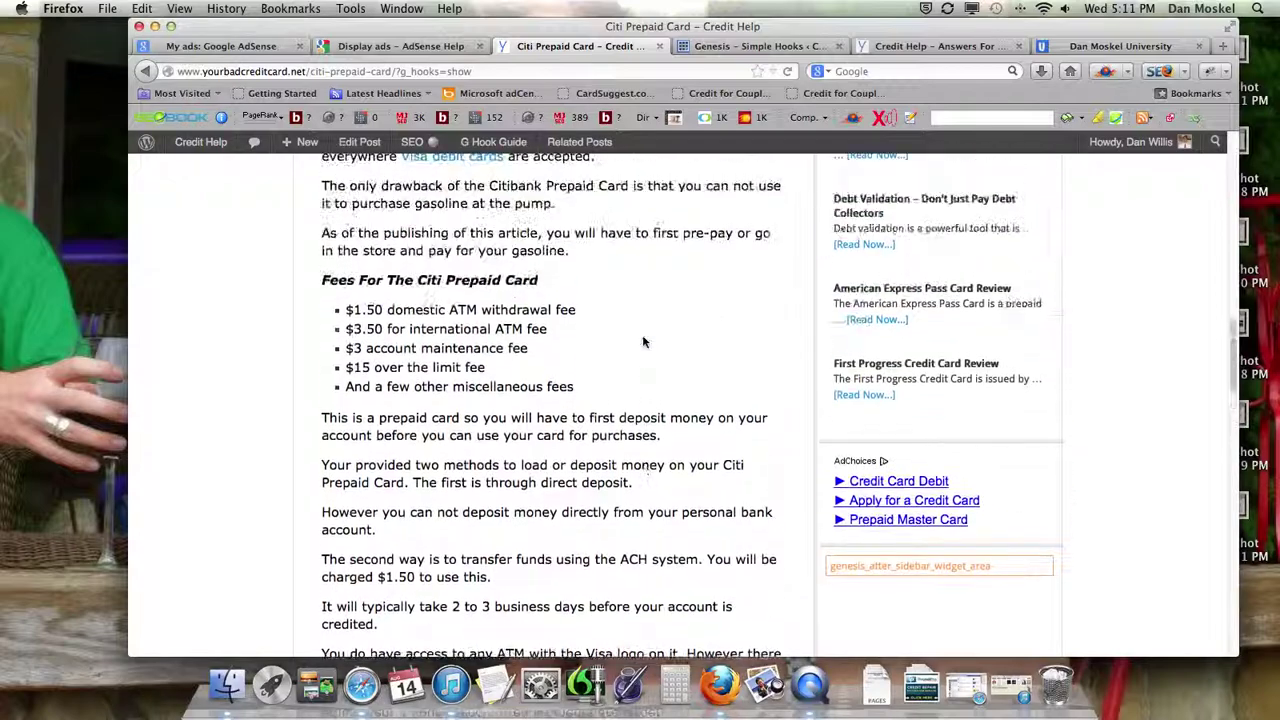
{"action": "scroll", "coordinate": [643, 342], "scroll_direction": "down", "scroll_amount": 20}
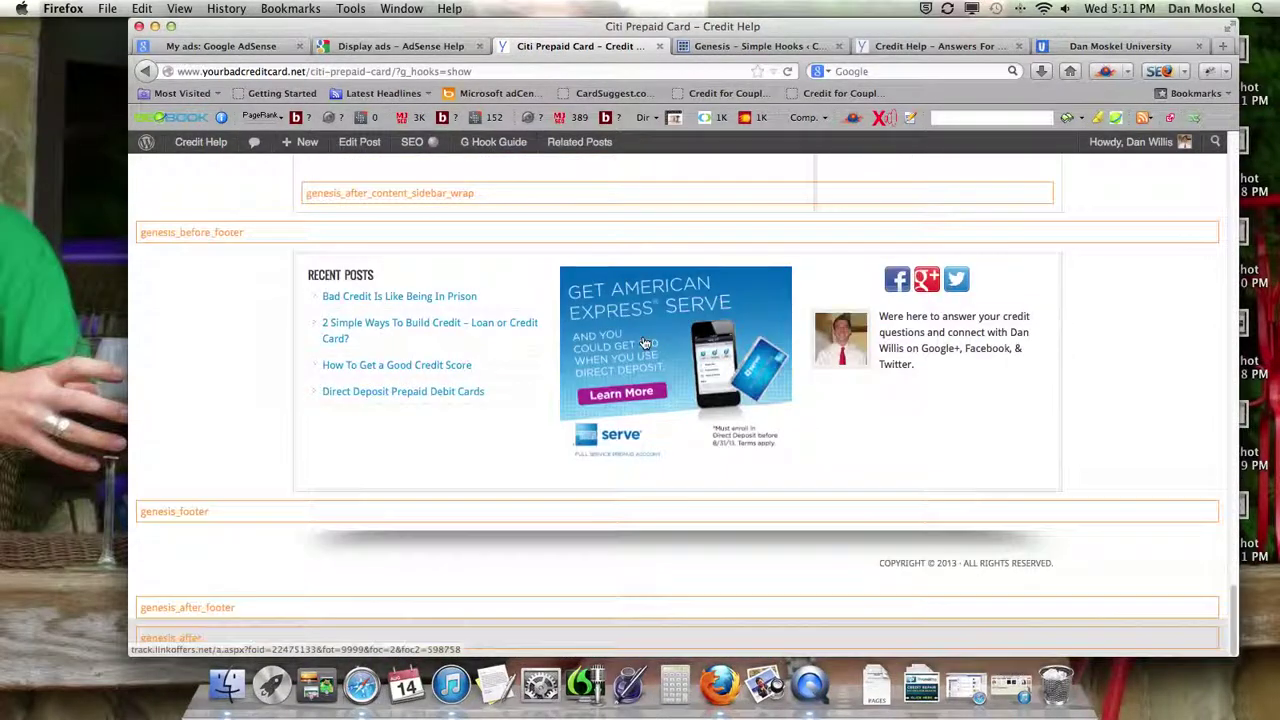
{"action": "scroll", "coordinate": [645, 344], "scroll_direction": "up", "scroll_amount": 5}
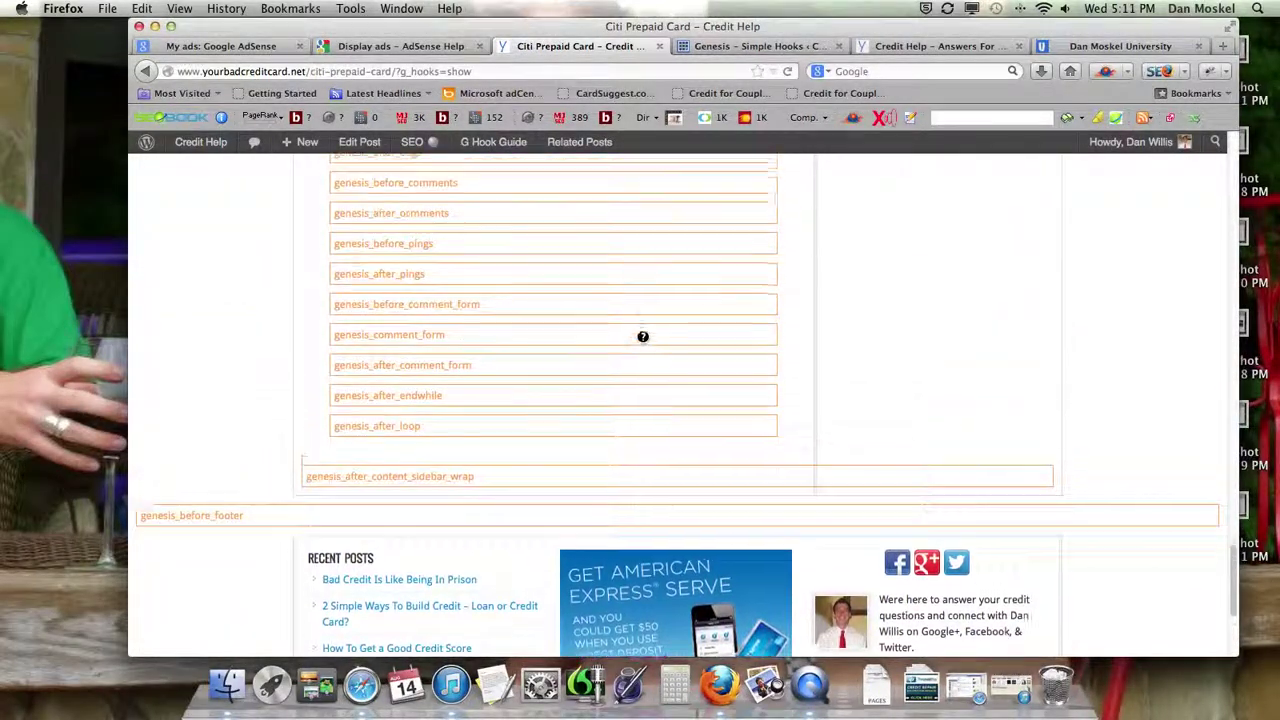
{"action": "scroll", "coordinate": [643, 336], "scroll_direction": "down", "scroll_amount": 5}
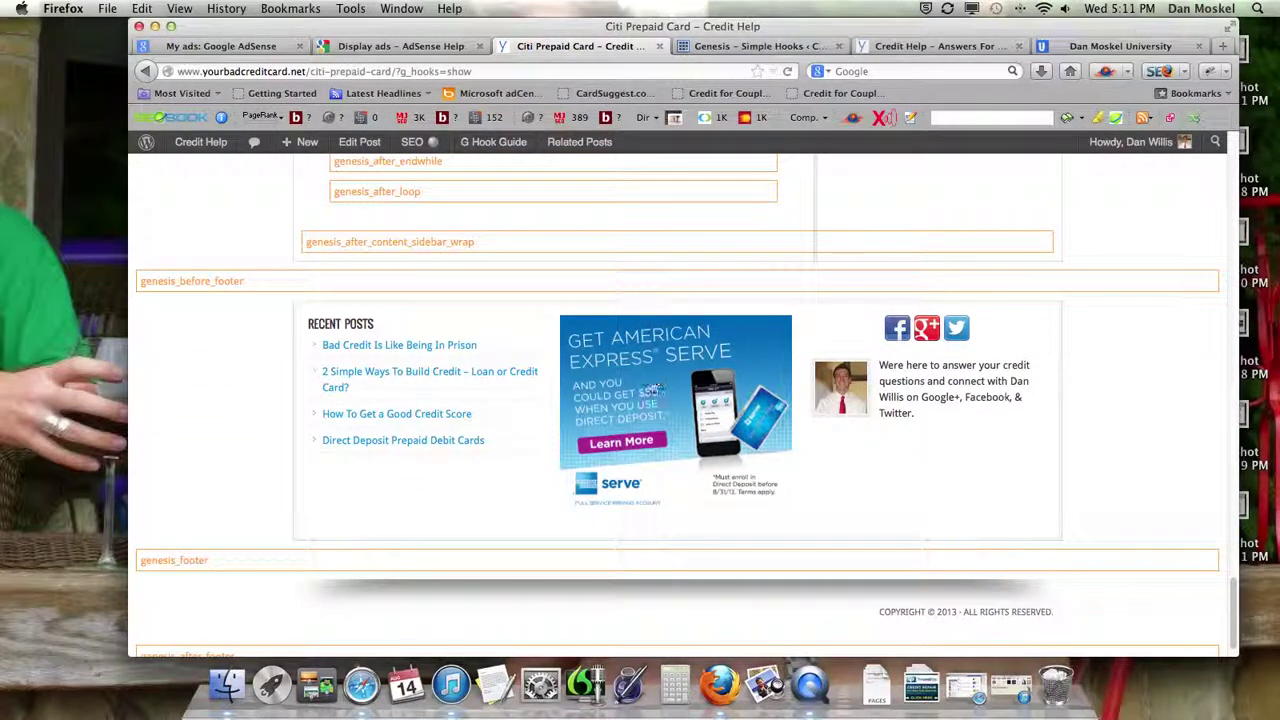
{"action": "scroll", "coordinate": [645, 380], "scroll_direction": "up", "scroll_amount": 7}
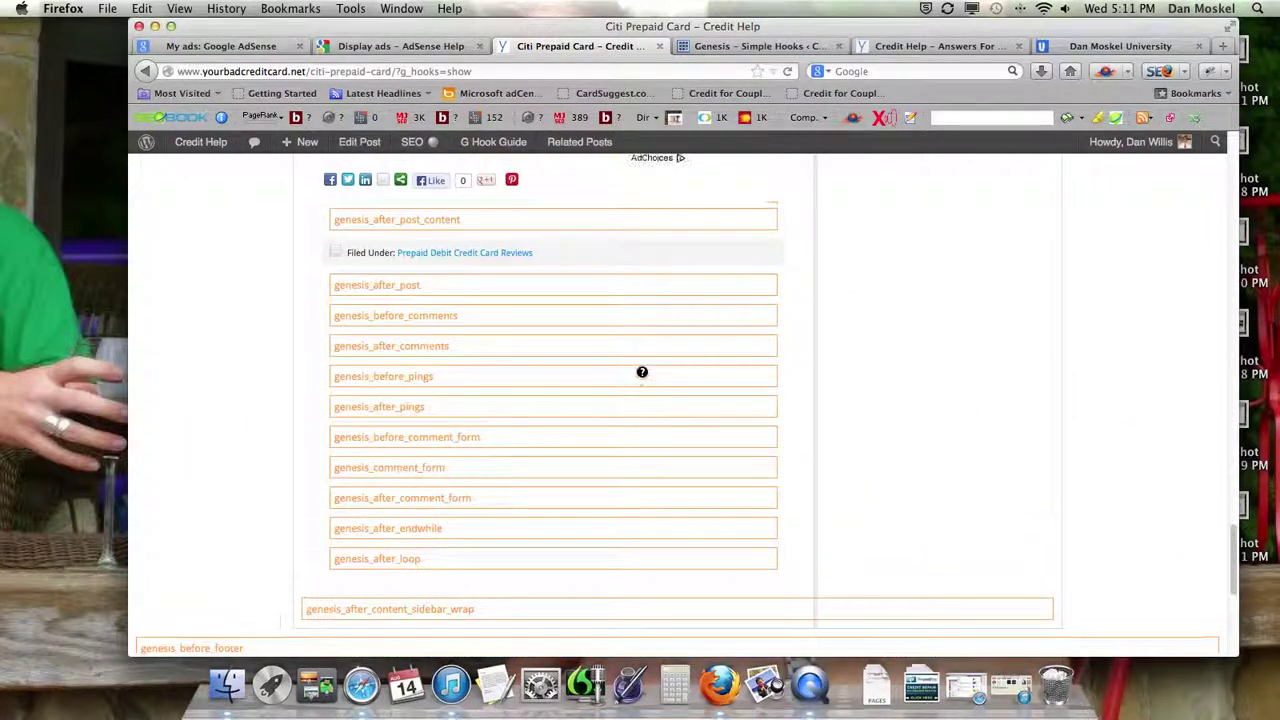
{"action": "scroll", "coordinate": [642, 372], "scroll_direction": "up", "scroll_amount": 3}
{"action": "scroll", "coordinate": [643, 377], "scroll_direction": "down", "scroll_amount": 2}
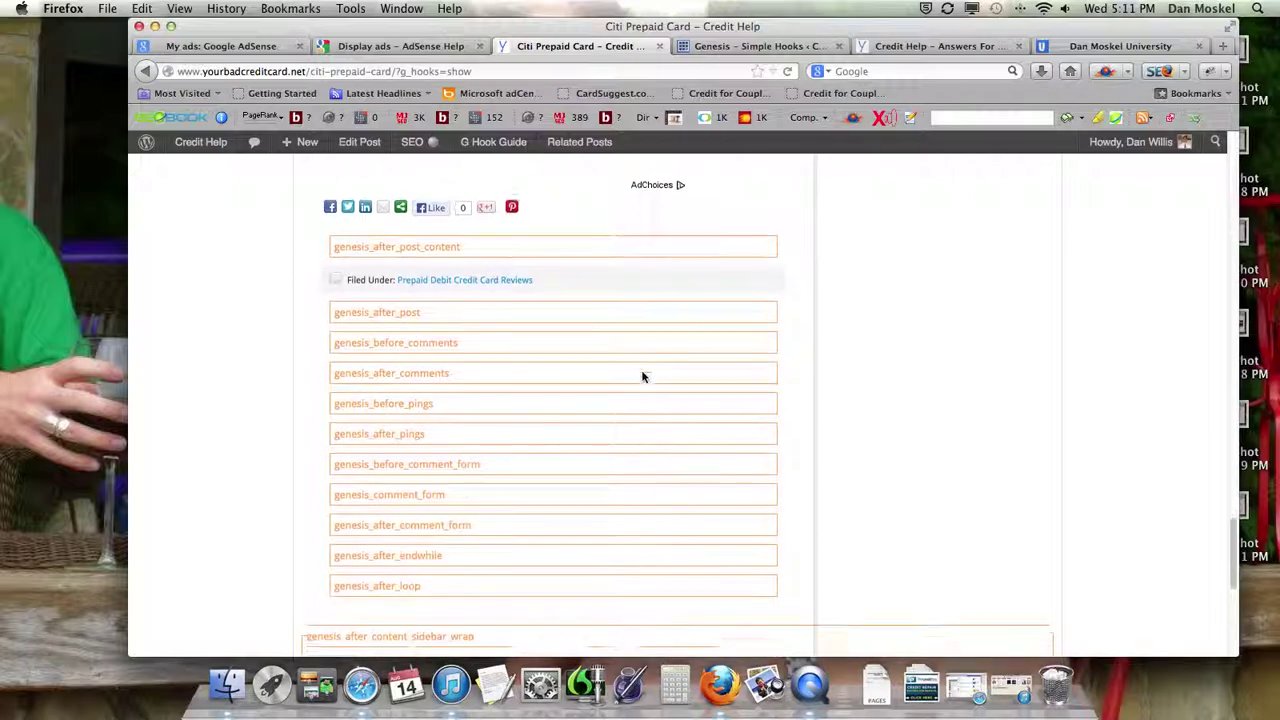
{"action": "scroll", "coordinate": [642, 372], "scroll_direction": "up", "scroll_amount": 10}
{"action": "scroll", "coordinate": [642, 372], "scroll_direction": "up", "scroll_amount": 15}
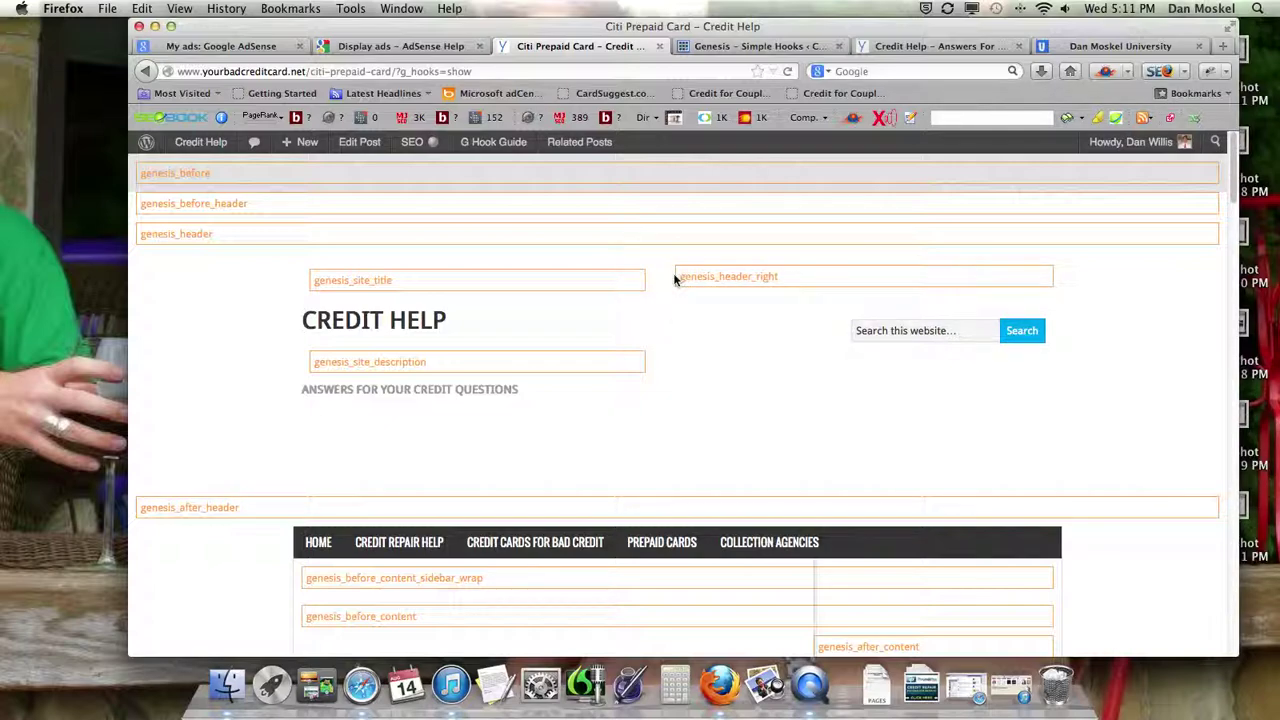
Reload the Credit Help homepage, open Credit Cards For Rebuilding Credit, then go to the Blogger blog.
{"action": "left_click", "coordinate": [912, 46]}
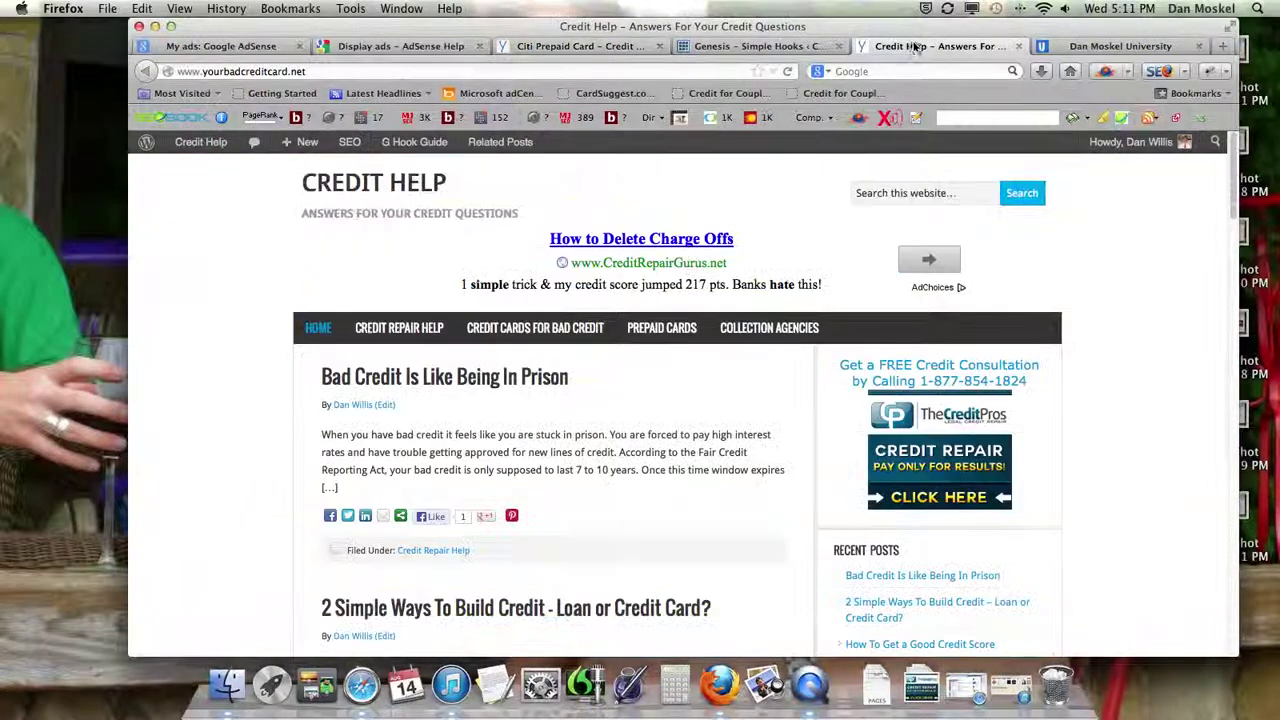
{"action": "left_click", "coordinate": [789, 71]}
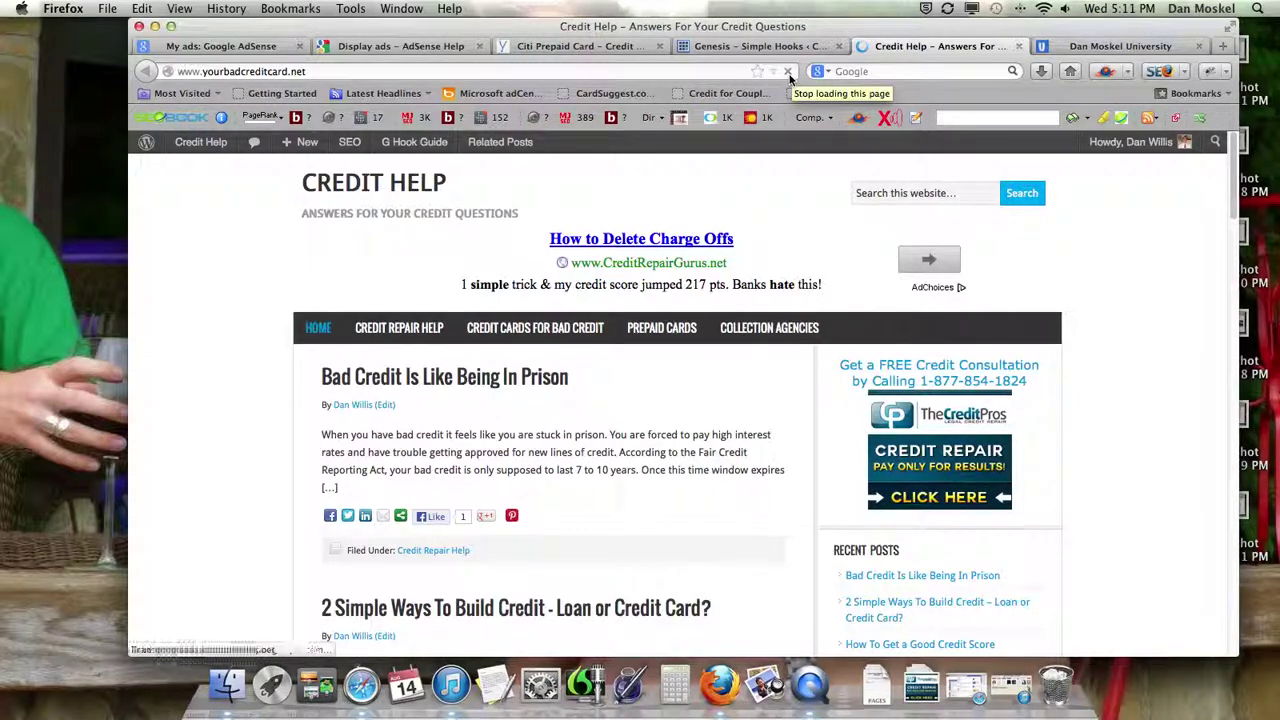
{"action": "left_click", "coordinate": [565, 328]}
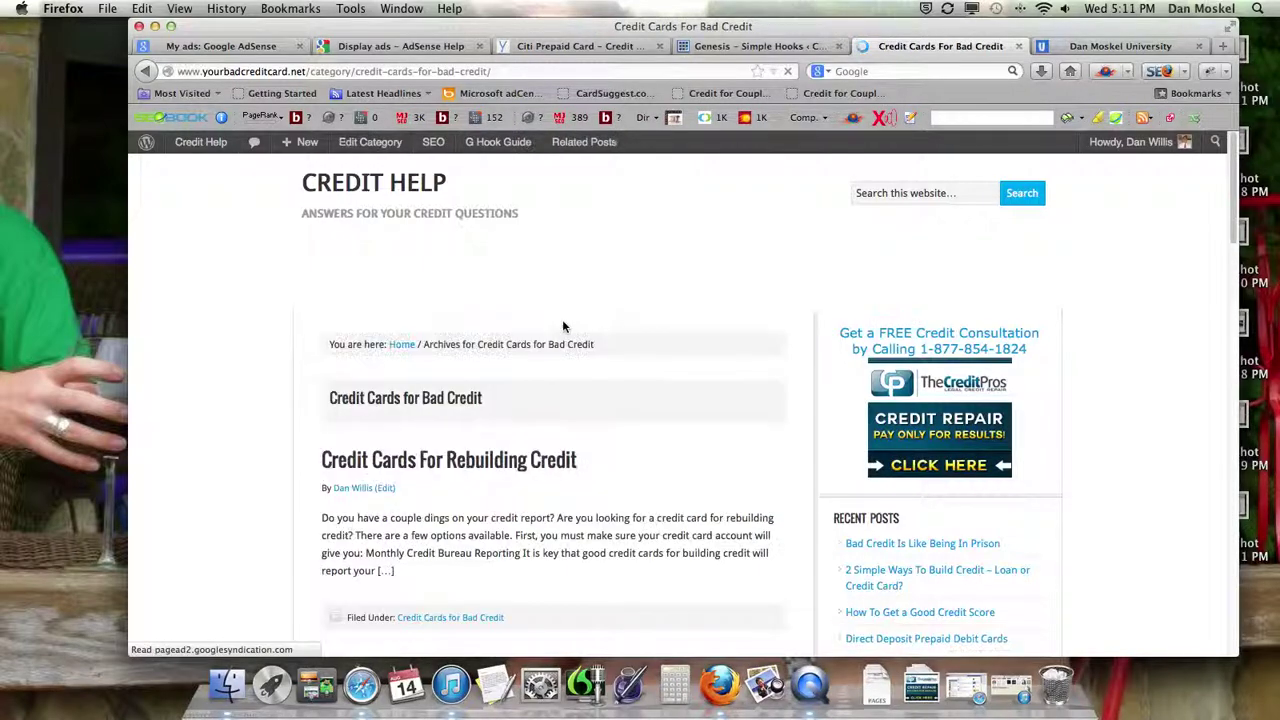
{"action": "left_click", "coordinate": [502, 462]}
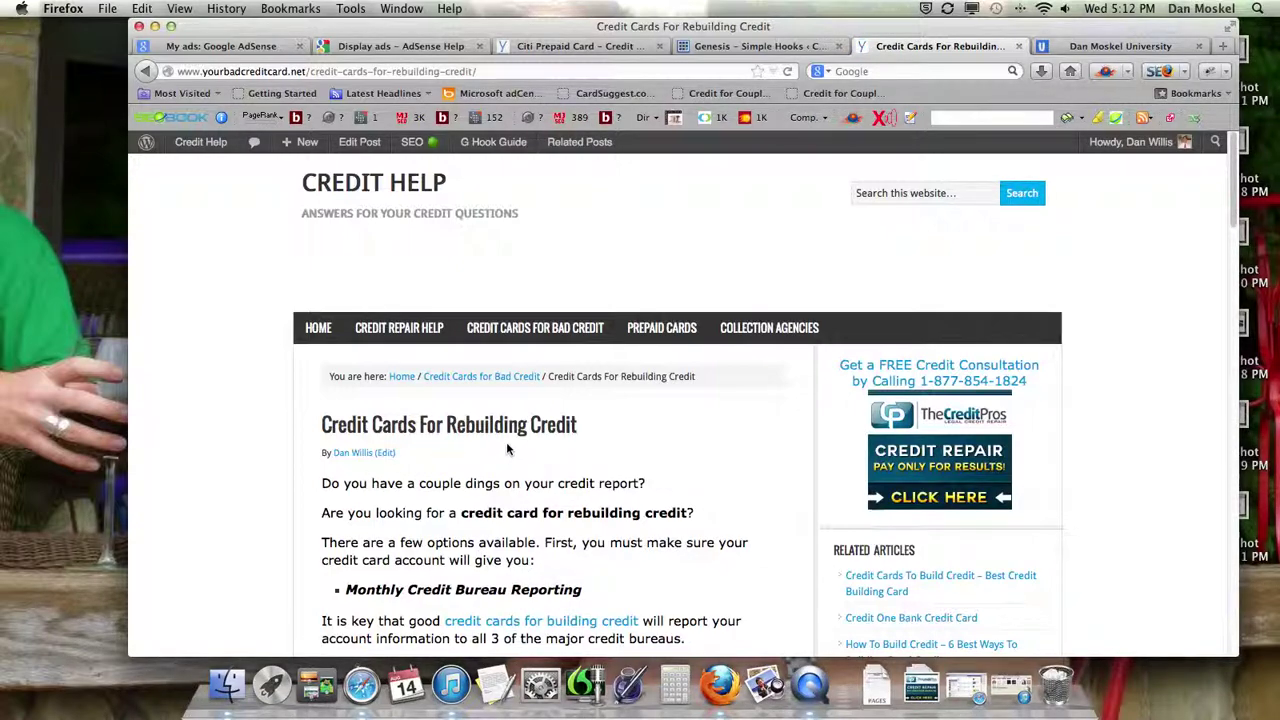
{"action": "left_click", "coordinate": [1094, 46]}
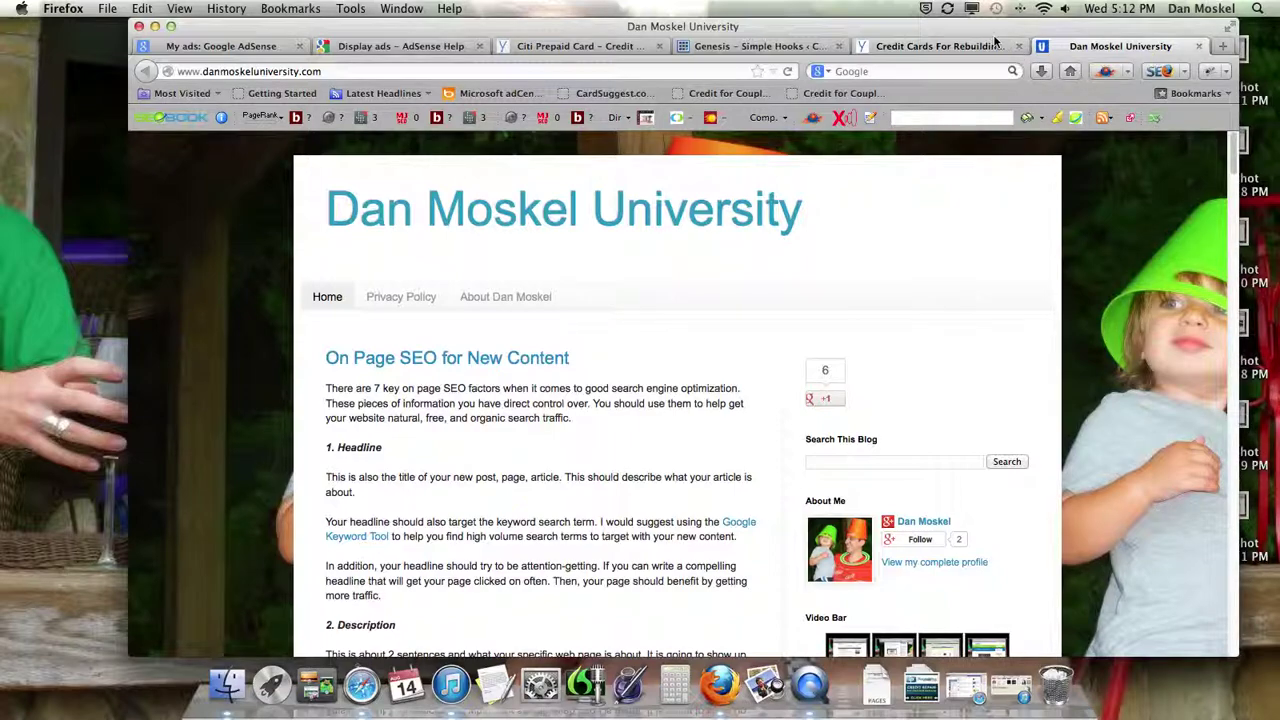
{"action": "left_click", "coordinate": [960, 46]}
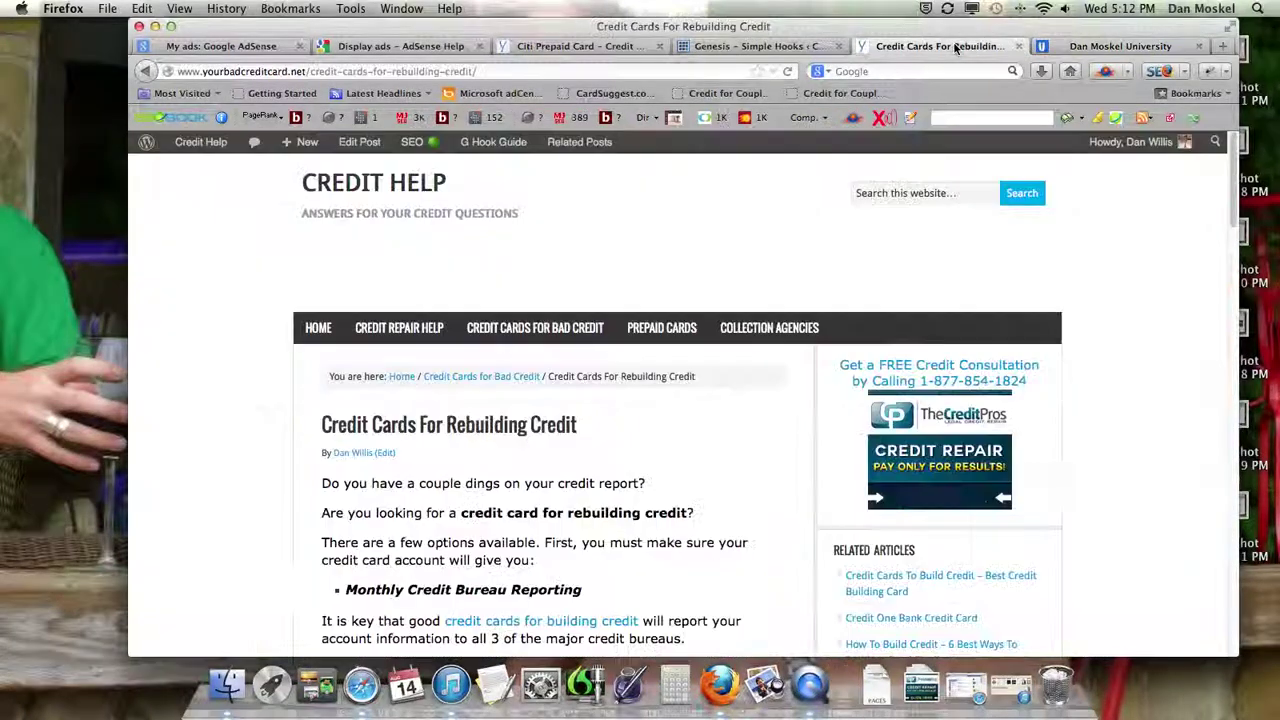
{"action": "left_click", "coordinate": [1118, 46]}
{"action": "left_click_drag", "start_coordinate": [825, 93], "coordinate": [828, 94]}
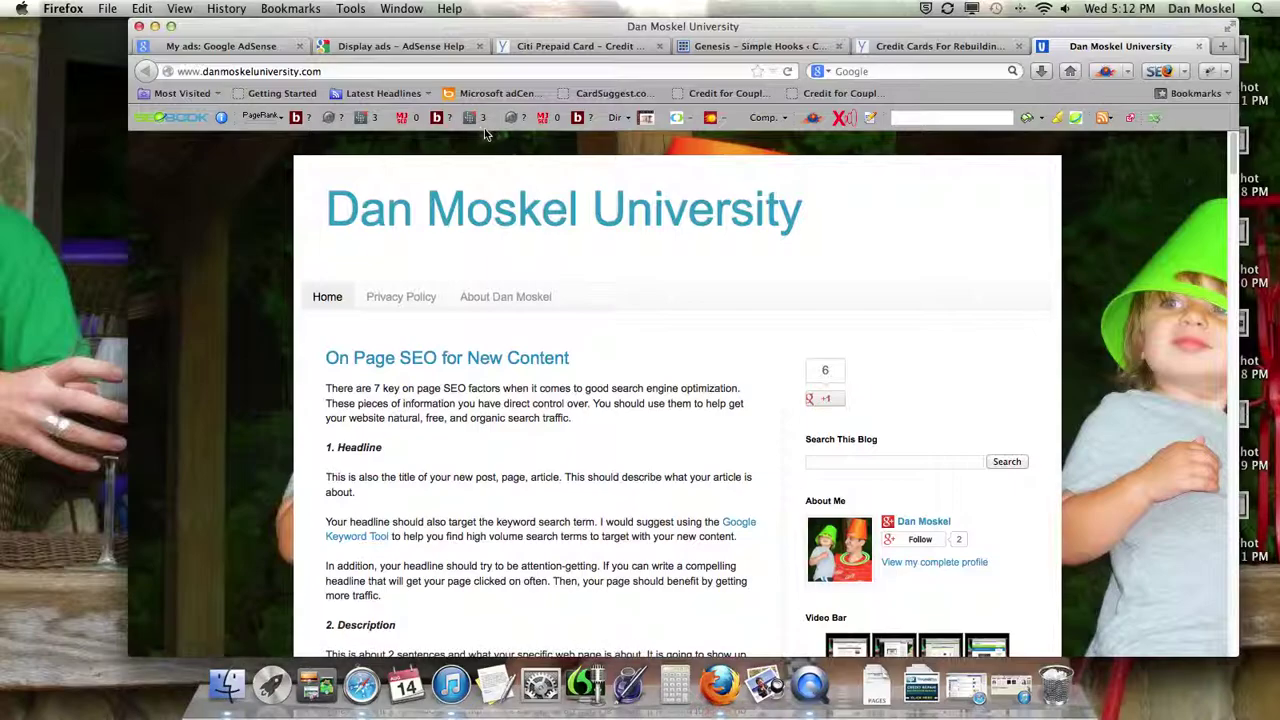
{"action": "scroll", "coordinate": [745, 346], "scroll_direction": "down", "scroll_amount": 10}
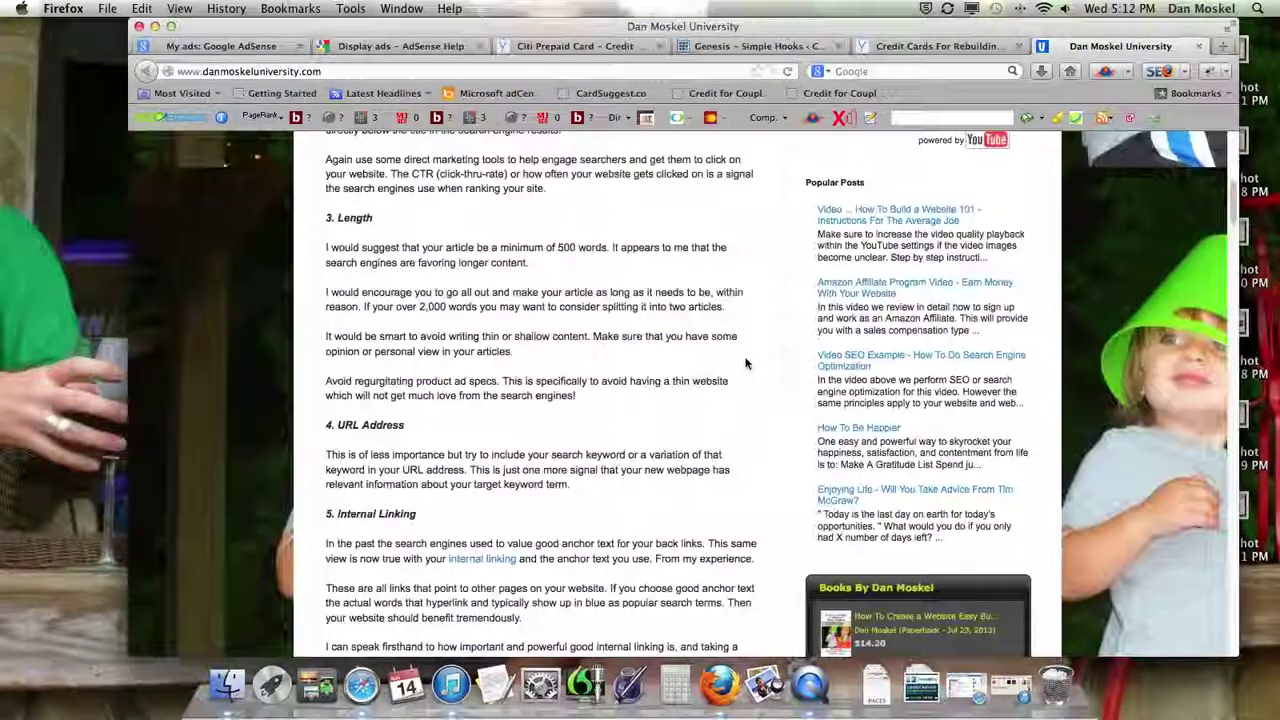
{"action": "scroll", "coordinate": [745, 363], "scroll_direction": "down", "scroll_amount": 3}
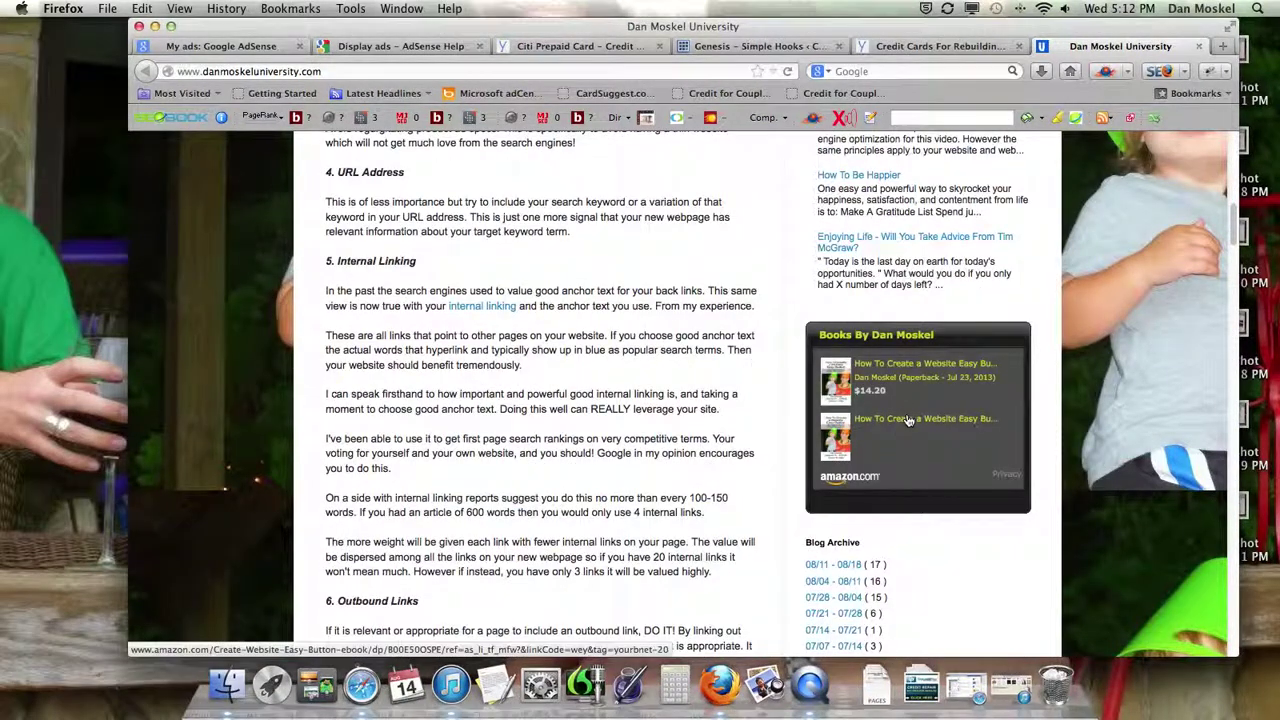
{"action": "mouse_move", "coordinate": [908, 420]}
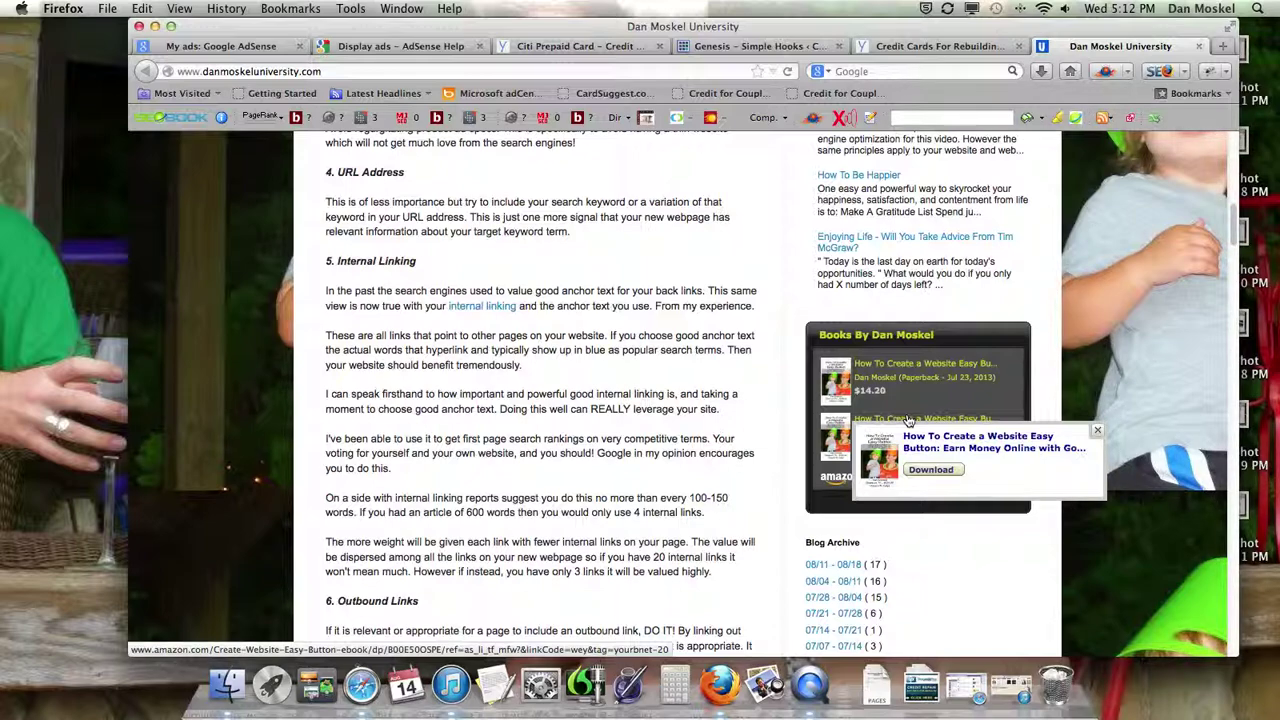